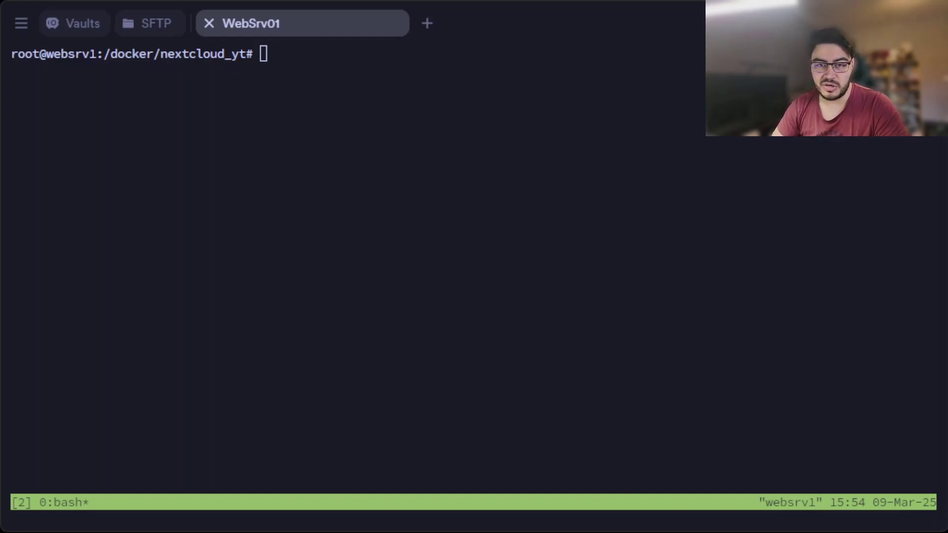
Open docker-compose.yml in vim and scroll to the collabora service block.
click(915, 406)
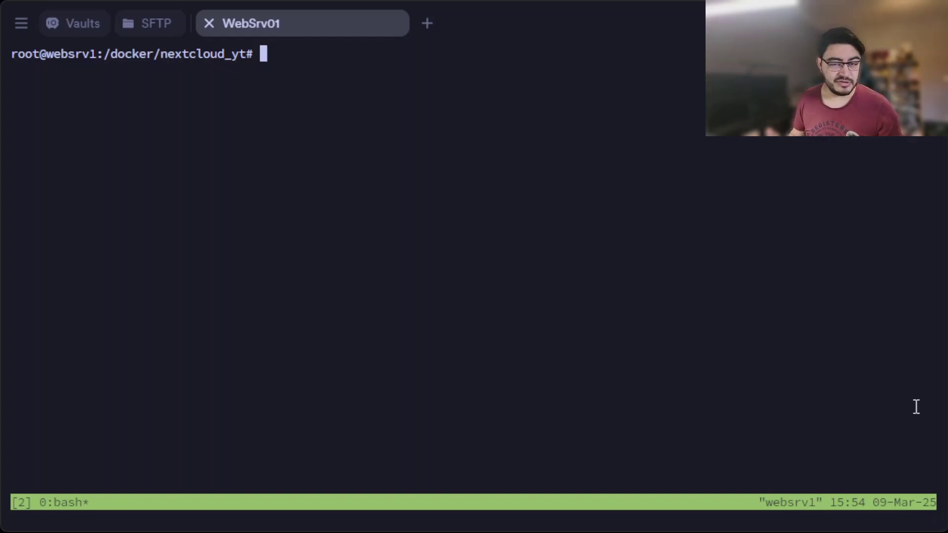
text(vi)
text(m )
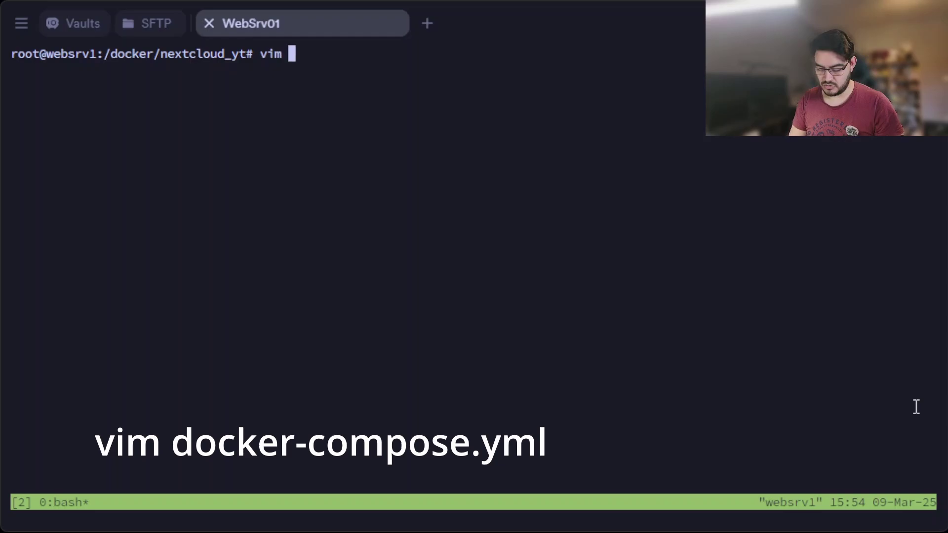
text(dock)
key(Tab)
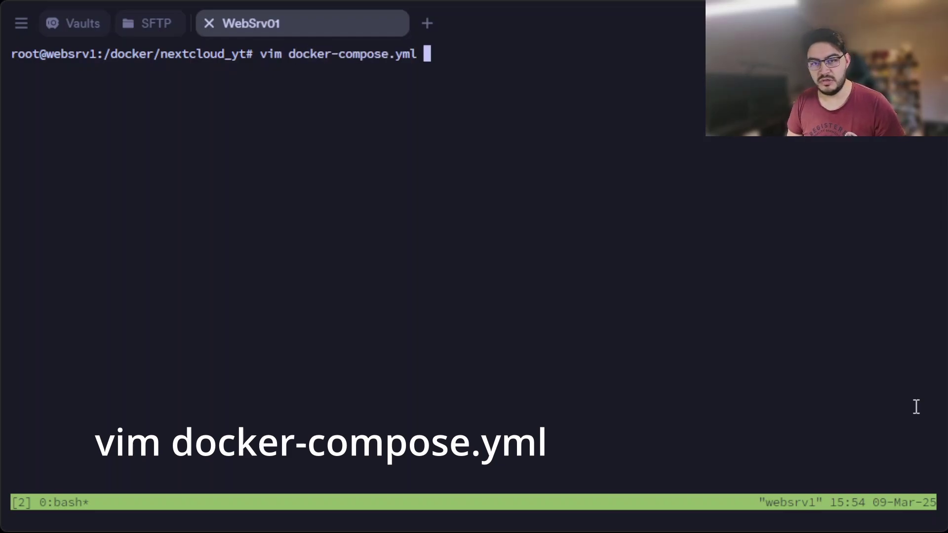
key(Return)
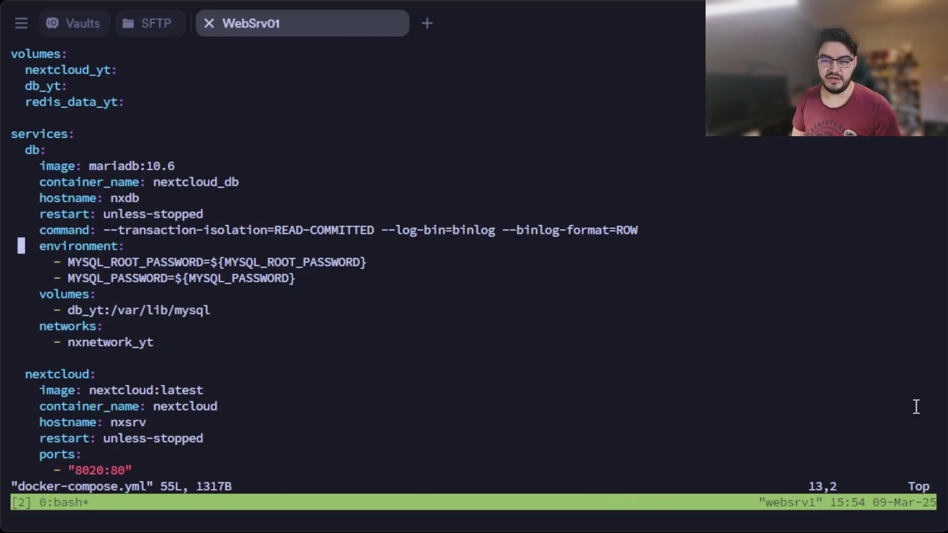
key(shift+g)
key(k)
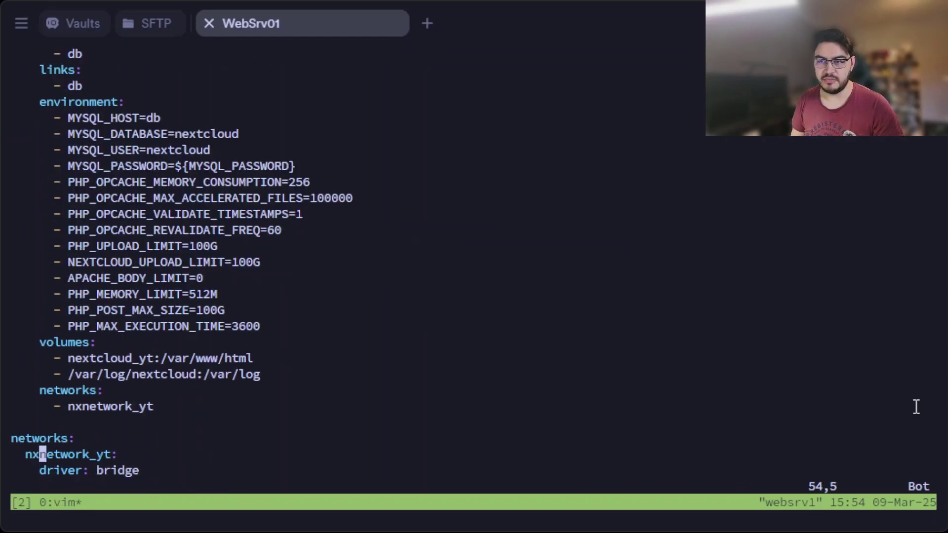
key(ctrl+u)
key(ctrl+u)
key(ctrl+u)
key(j)
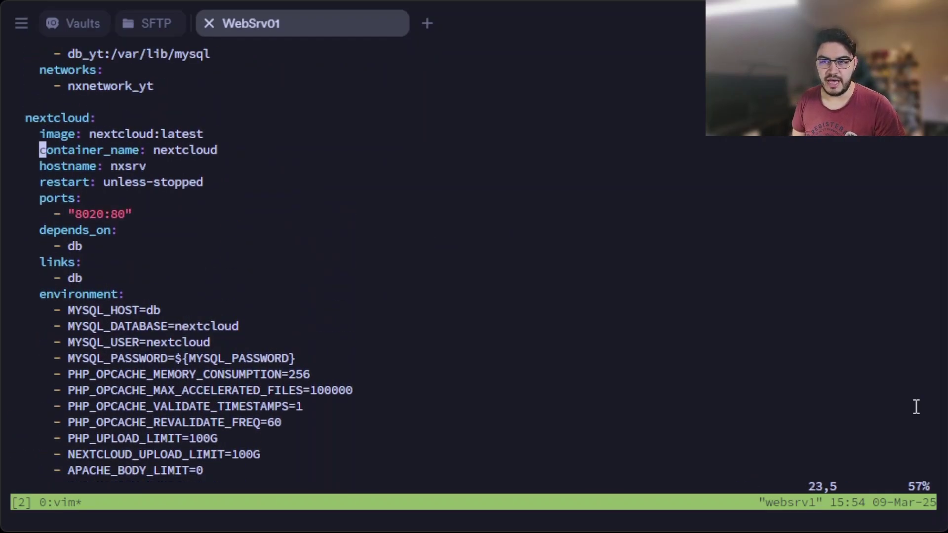
key(j)
key(j)
key(j)
key(j)
key(j)
key(j)
key(j)
key(j)
key(j)
key(j)
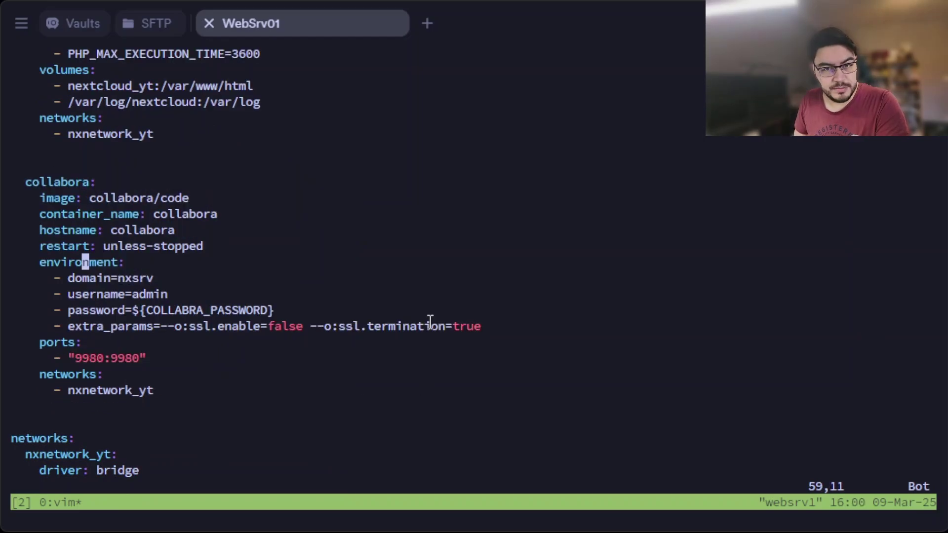
Check the collabora image, container_name, hostname, restart and nxsrv domain lines.
key(k)
key(k)
key(k)
key(k)
key(k)
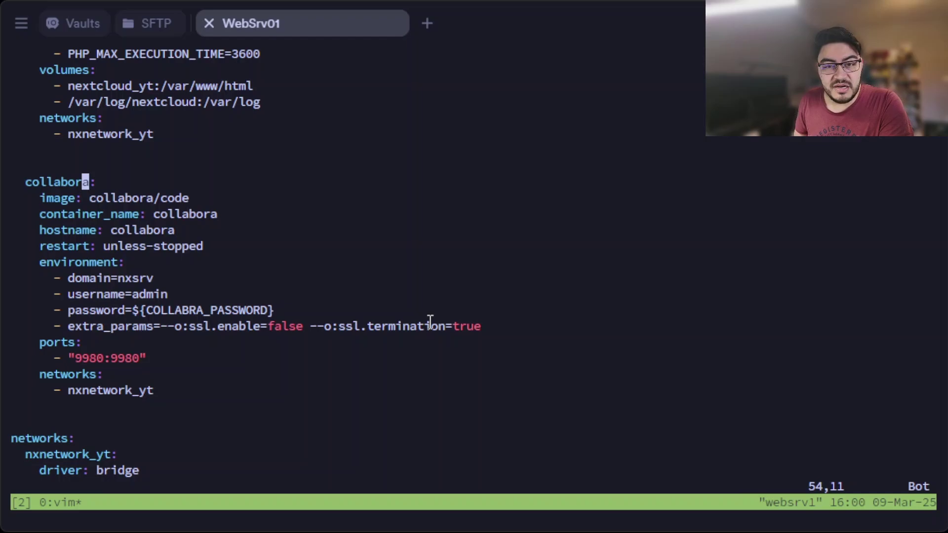
key(j)
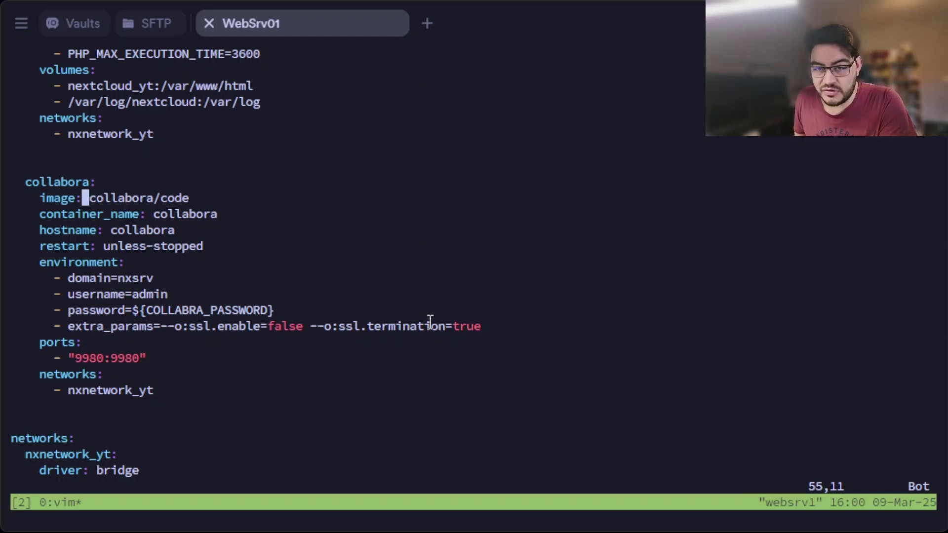
key(k)
key(j)
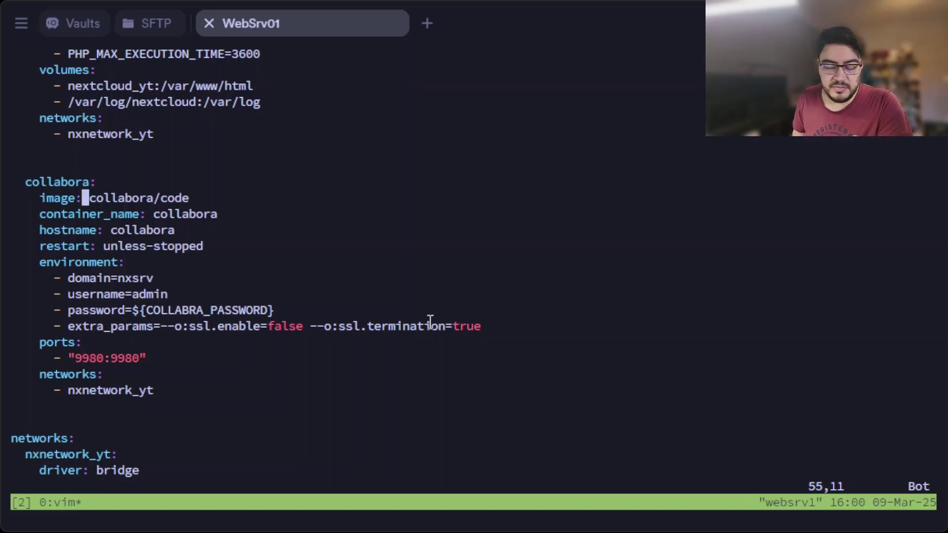
key(j)
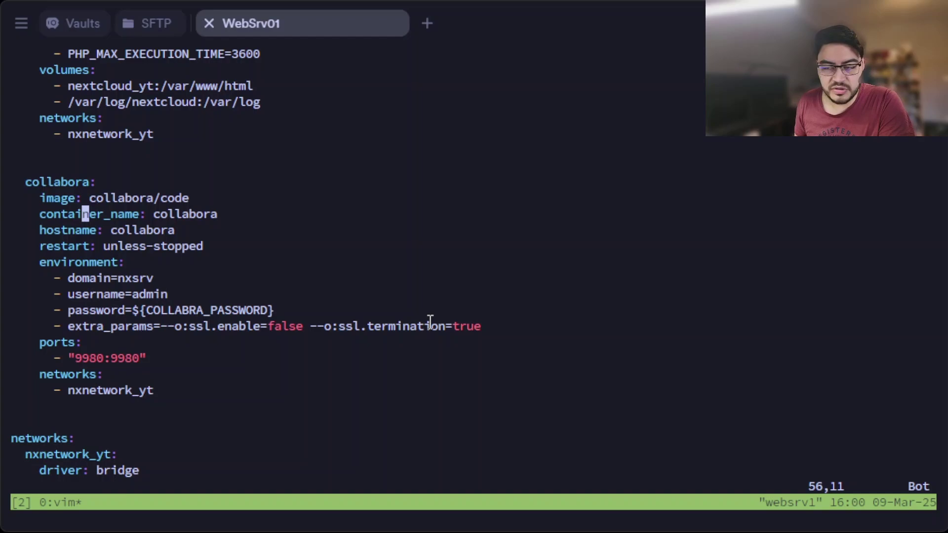
key(j)
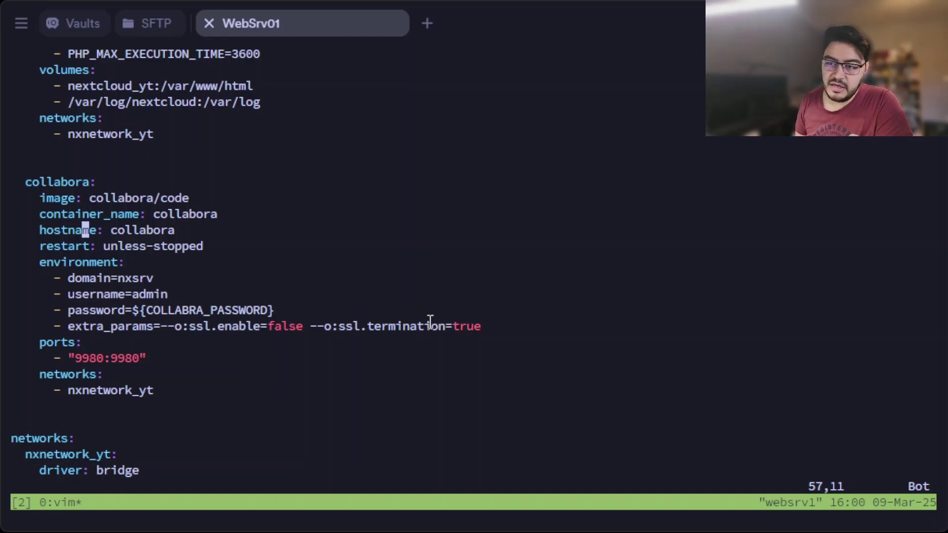
key(j)
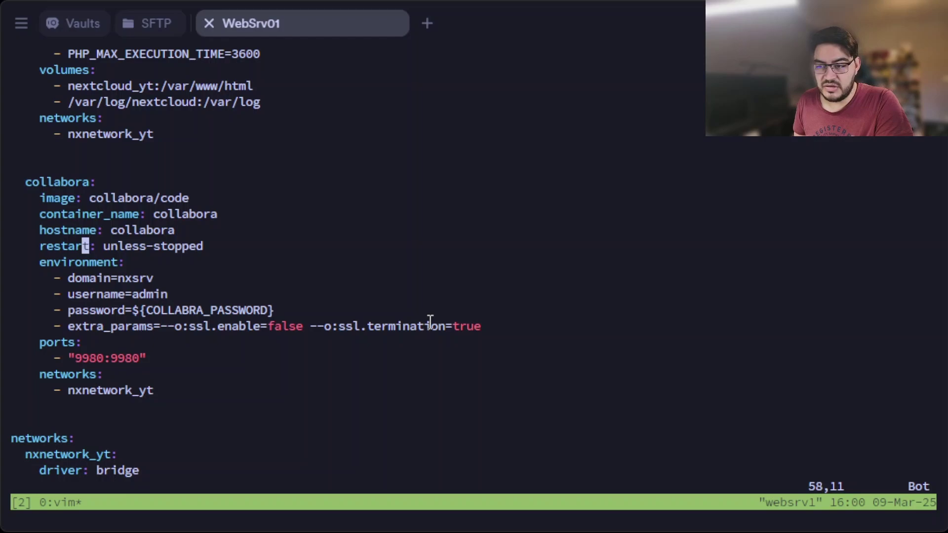
key(j)
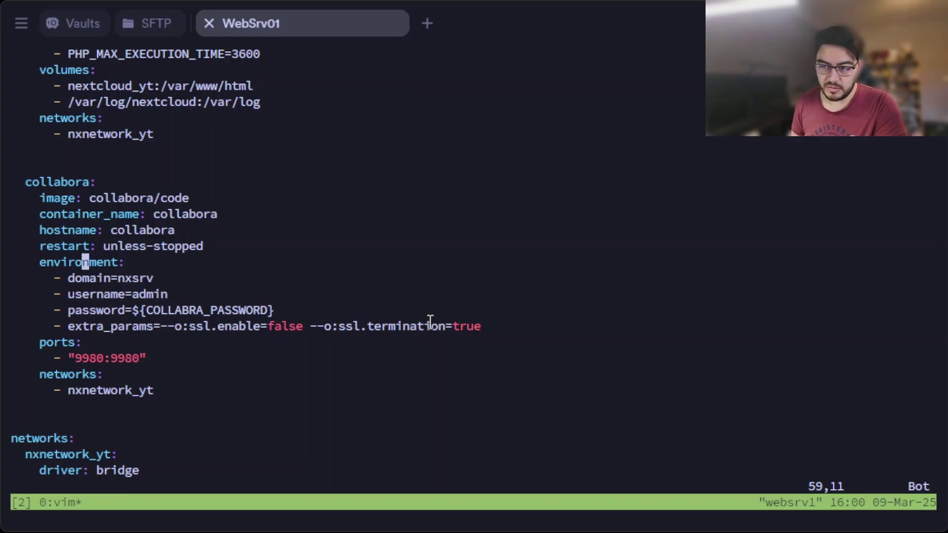
key(j)
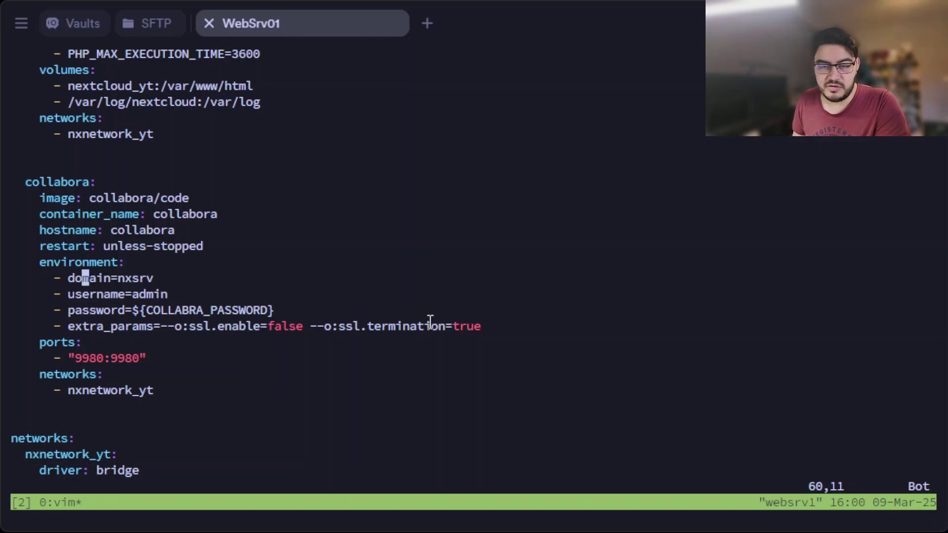
key(l)
key(l)
key(l)
key(l)
key(l)
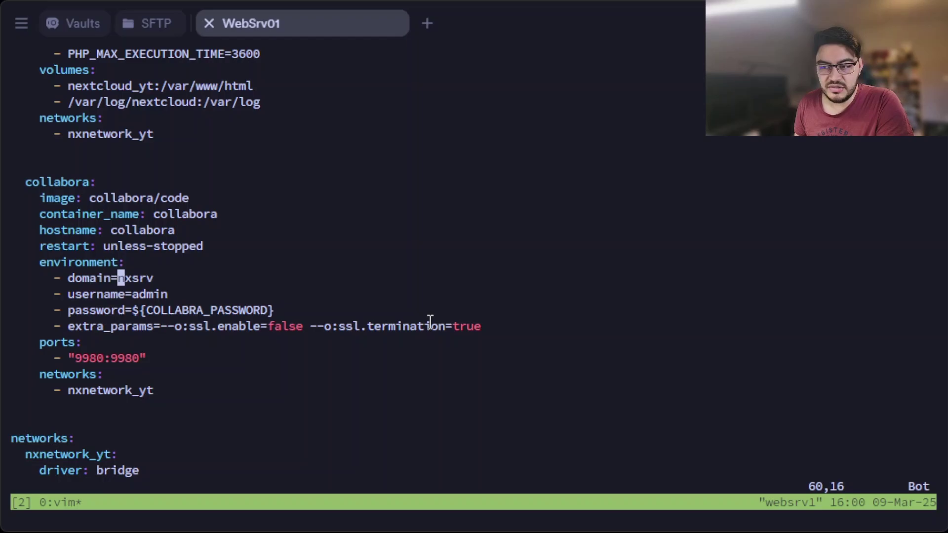
Check the nextcloud environment settings and the collabora username and password variables.
key(k)
key(k)
key(k)
key(k)
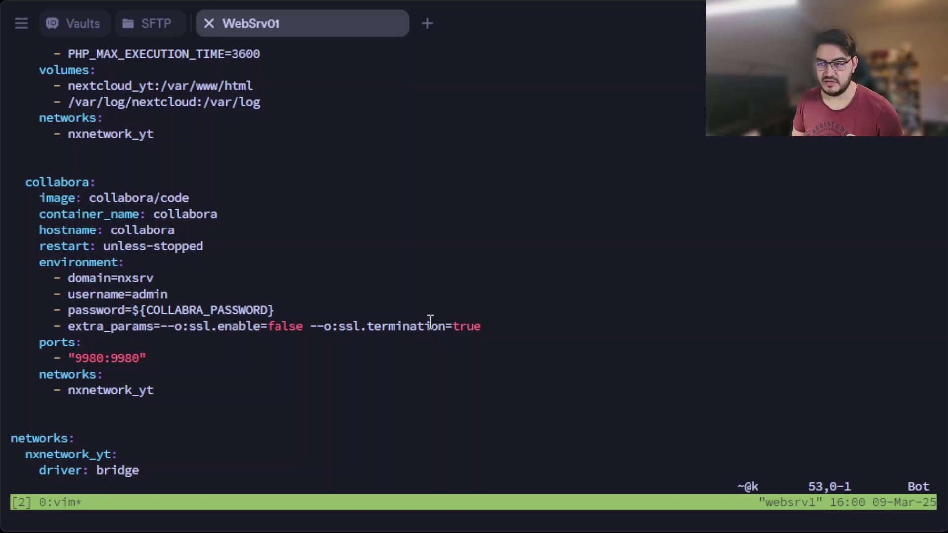
key(k)
key(k)
key(k)
key(k)
key(k)
key(k)
key(k)
key(k)
key(k)
key(k)
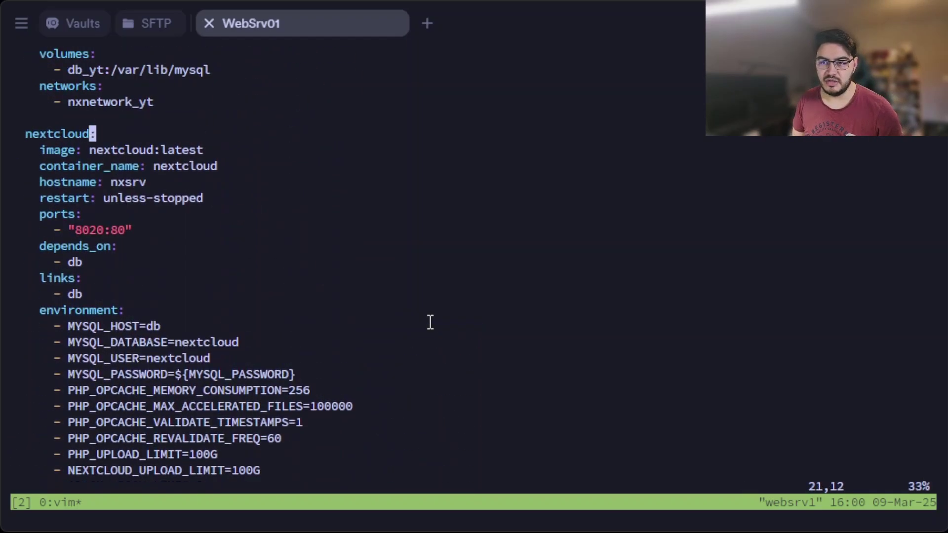
key(h)
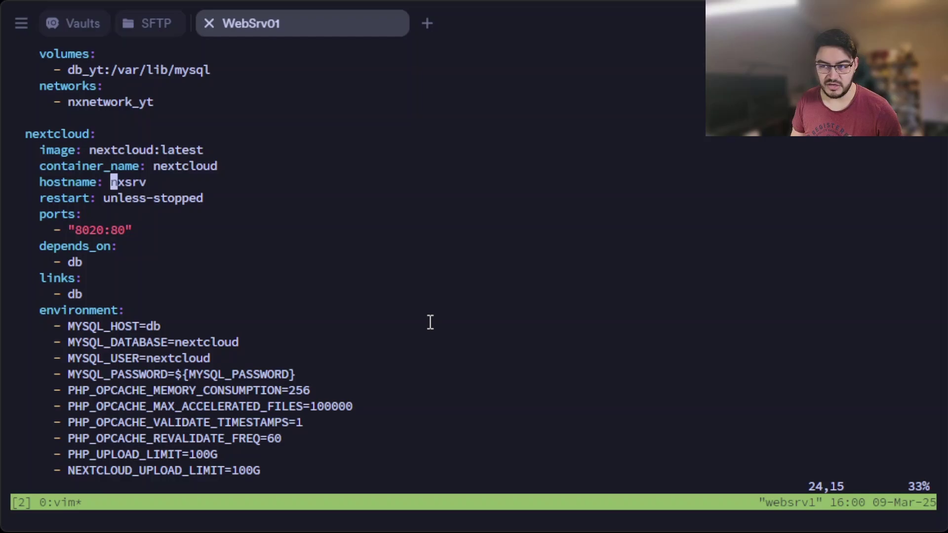
key(j)
key(j)
key(j)
key(j)
key(j)
key(j)
key(j)
key(j)
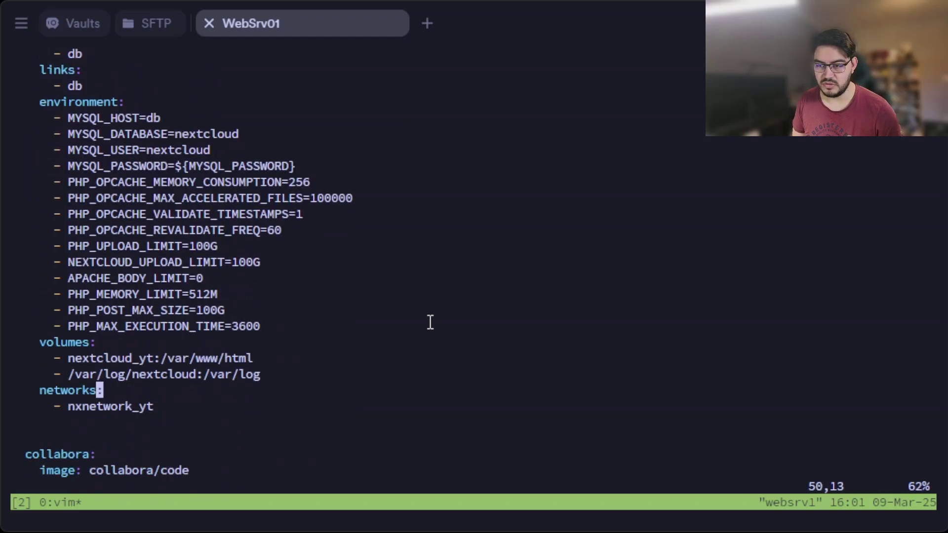
key(j)
key(j)
key(j)
key(j)
key(k)
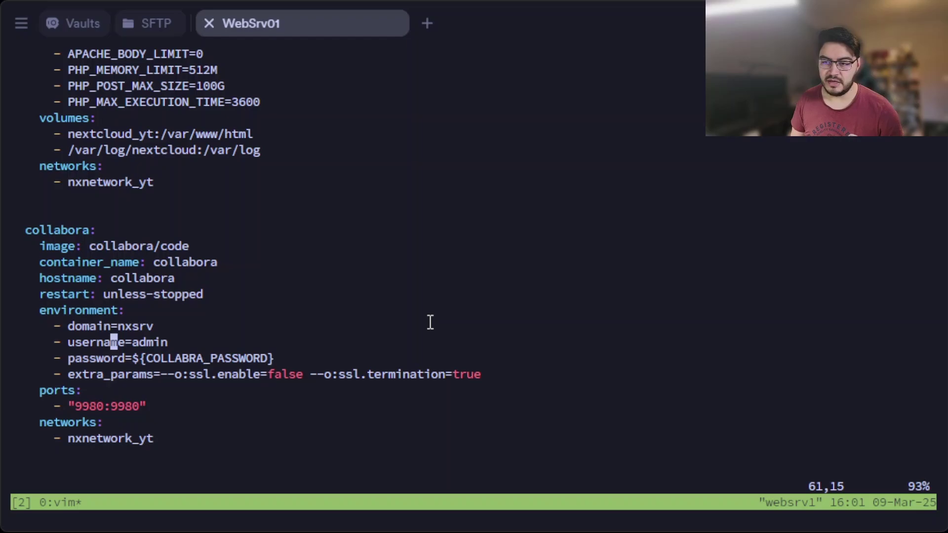
key(l)
key(l)
key(l)
key(l)
key(l)
key(l)
key(j)
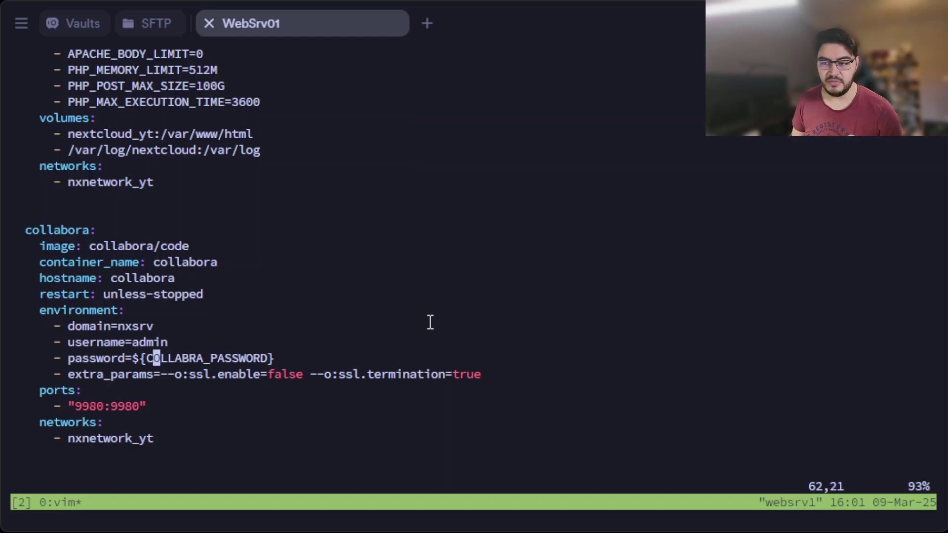
key(h)
key(h)
key(h)
key(h)
key(l)
key(l)
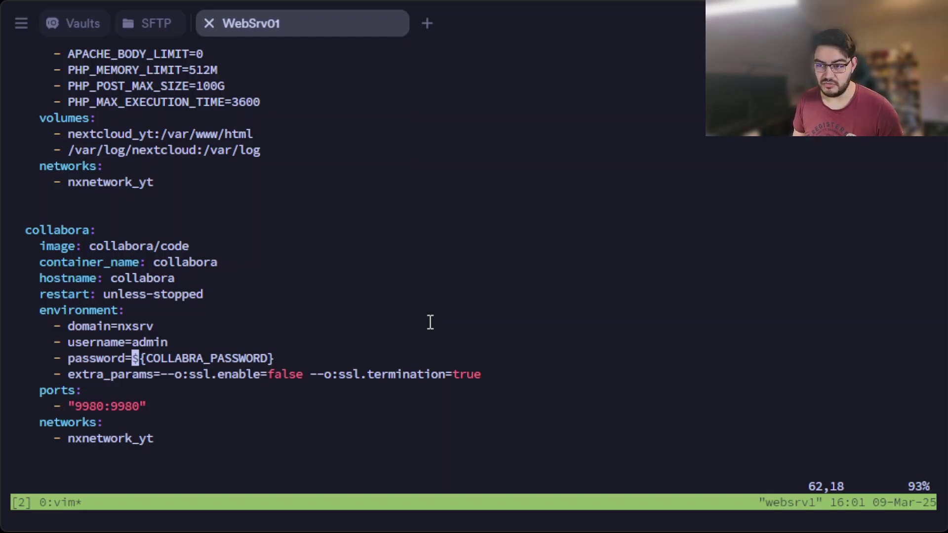
Check the extra_params ssl.enable value, the 9980:9980 port mapping and the collabora network.
key(j)
key(b)
key(b)
key(l)
key(l)
key(l)
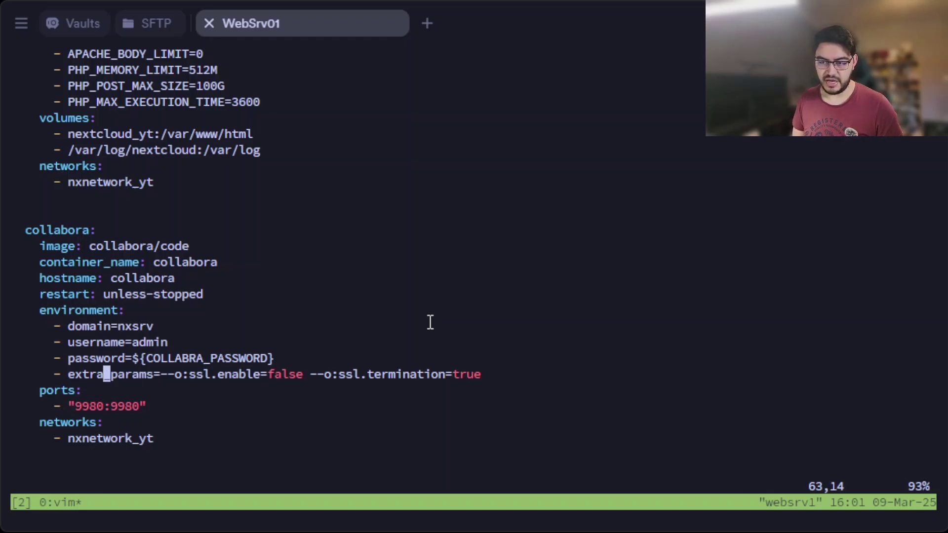
key(w)
key(l)
key(w)
key(w)
key(w)
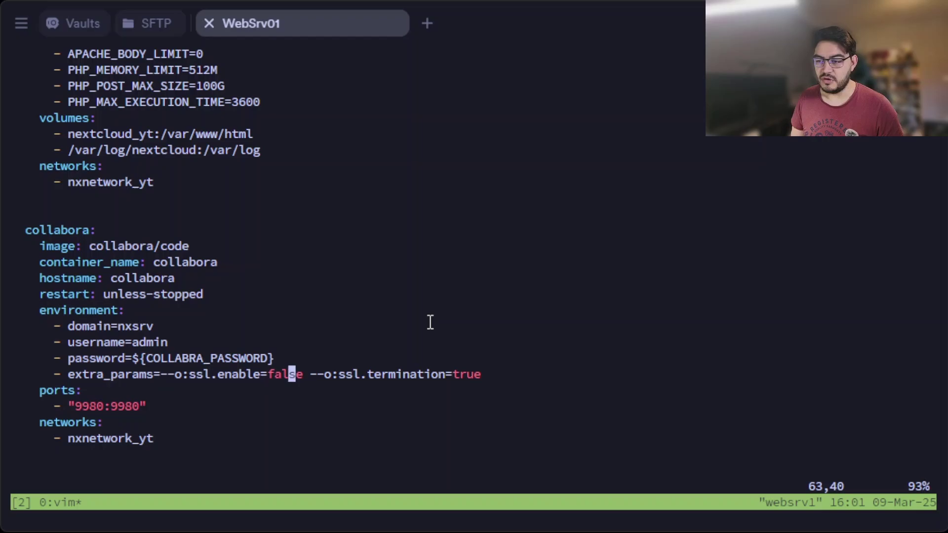
key(w)
key(w)
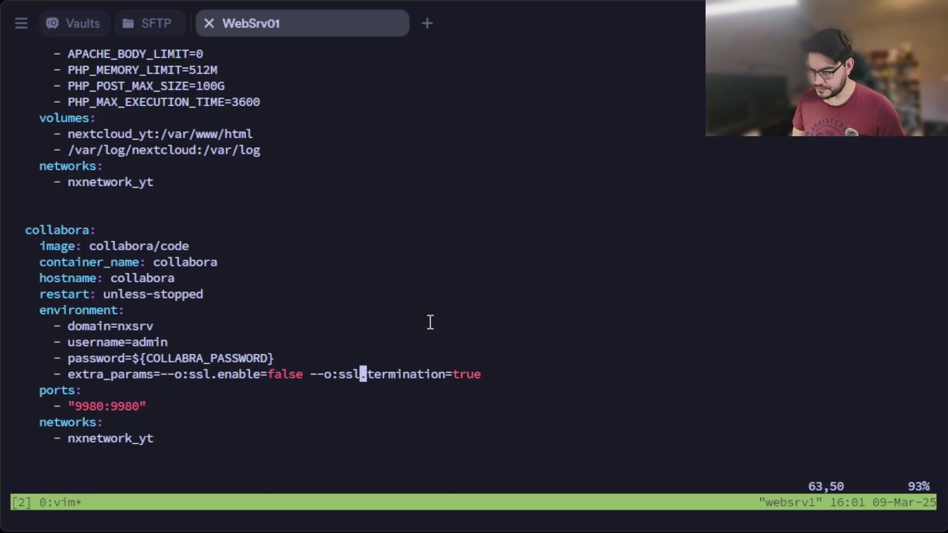
key(j)
key(j)
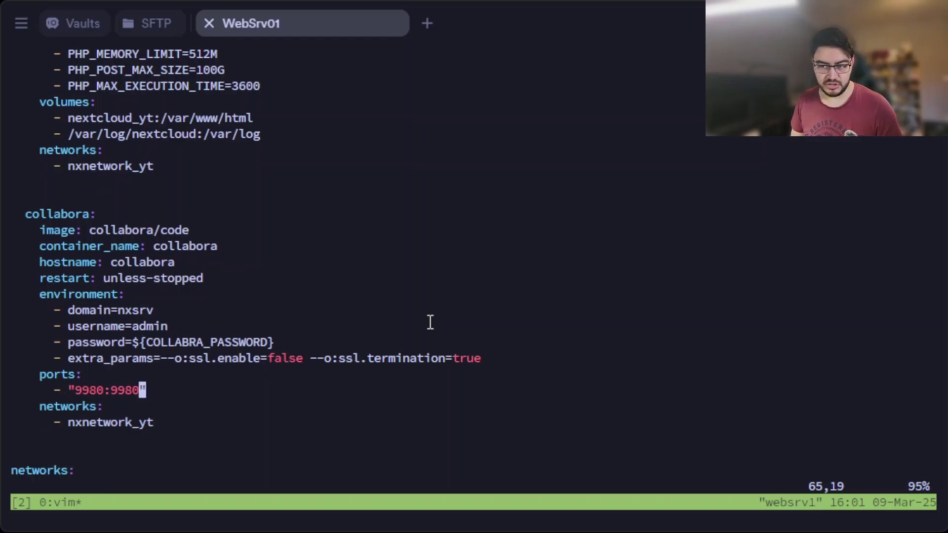
key(j)
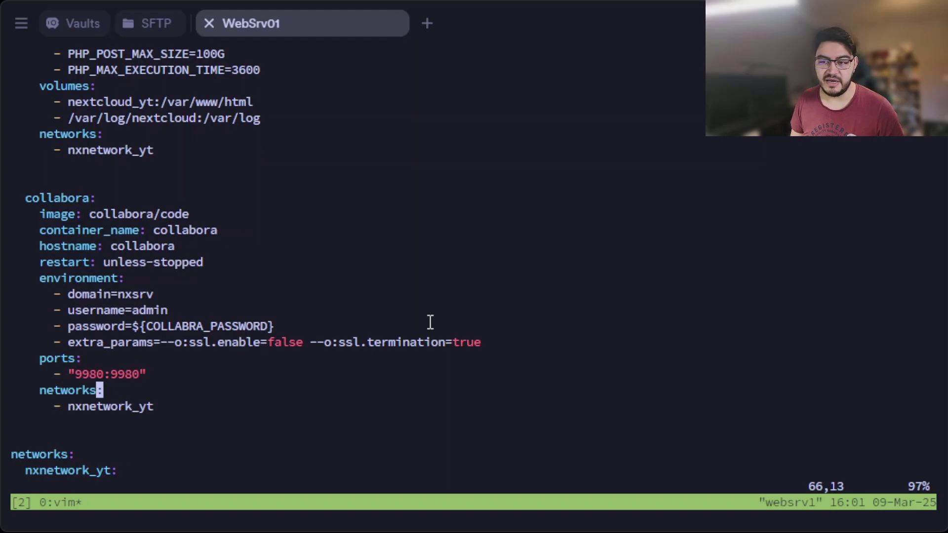
key(k)
key(h)
key(h)
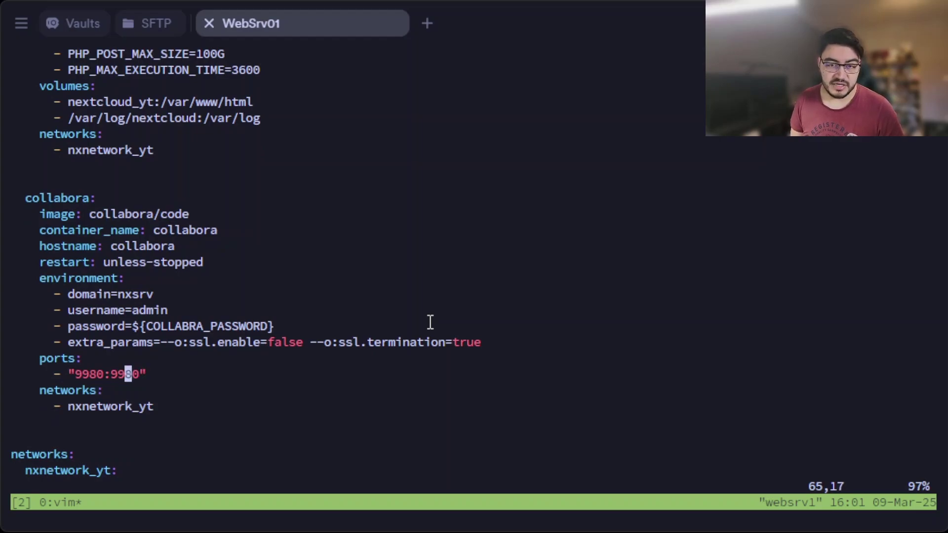
key(j)
key(j)
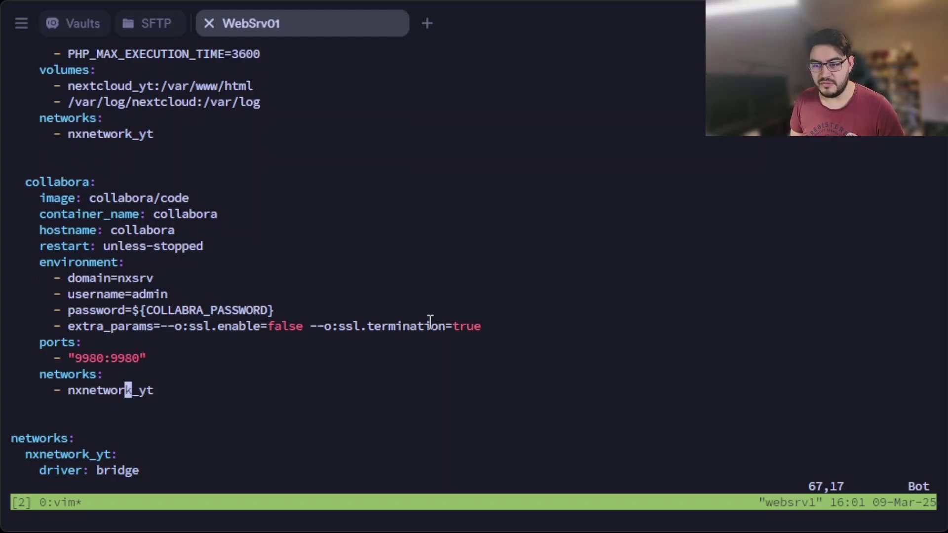
key(k)
key(h)
key(h)
key(h)
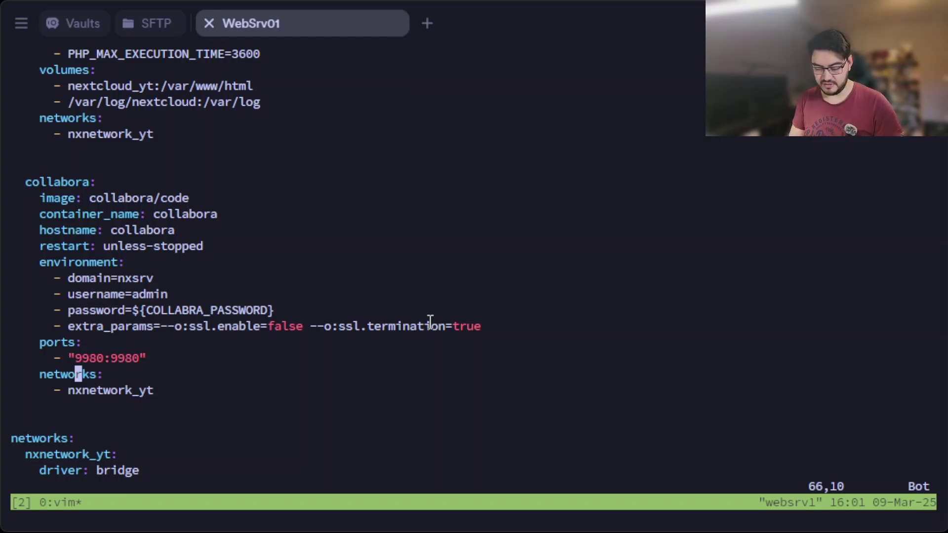
text(:x)
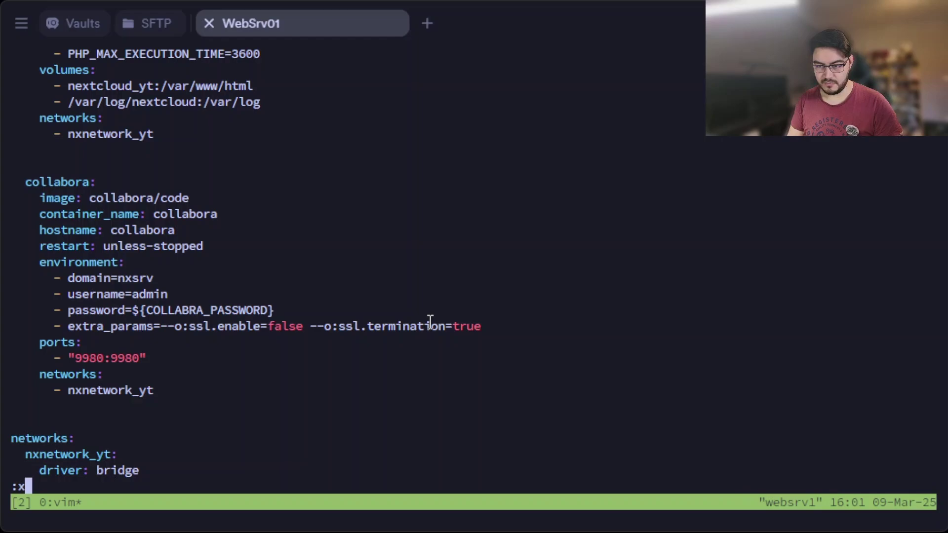
Save the compose file and run docker-compose up -d to start collabora.
key(Return)
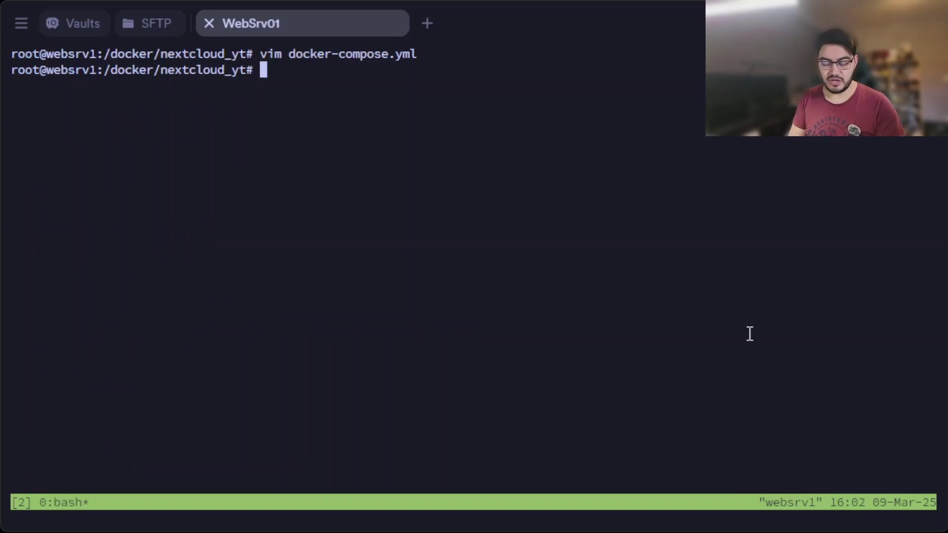
text(docker)
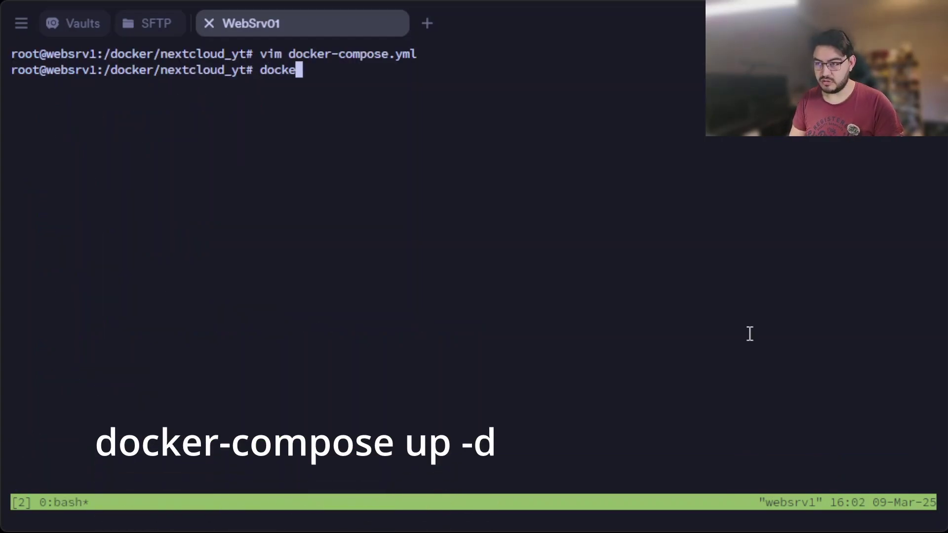
text(-compose )
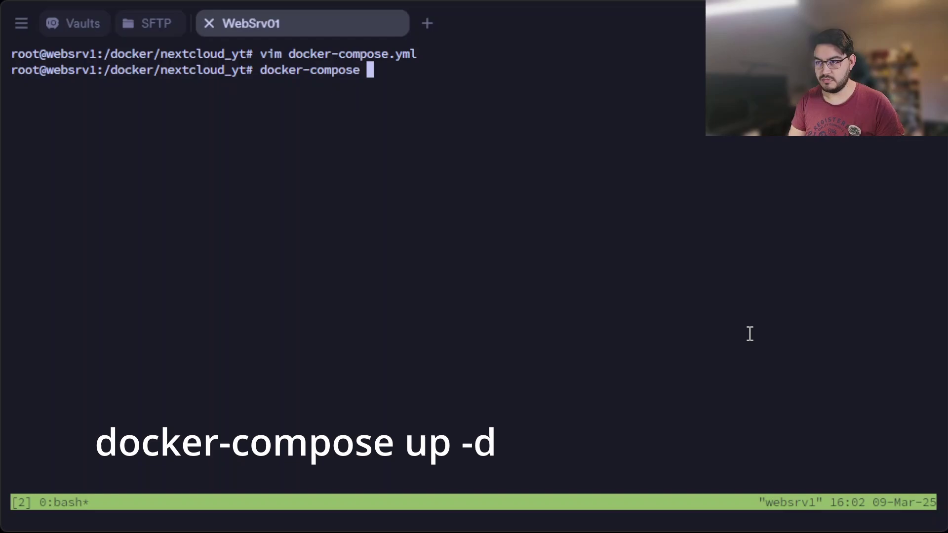
text(up -d)
key(Return)
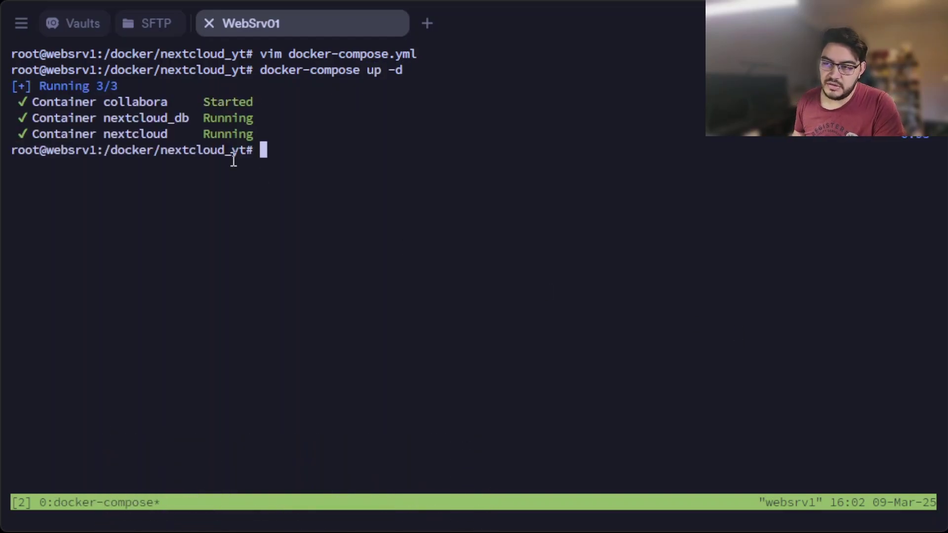
drag(83, 102, 267, 101)
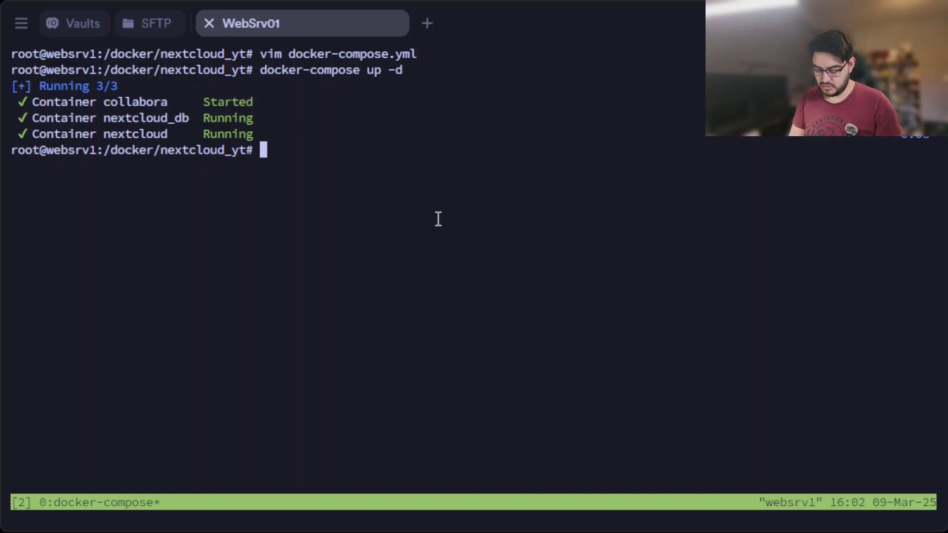
text(docker-compose up -d)
Rerun docker-compose up -d to confirm nextcloud, nextcloud_db and collabora are running.
key(Return)
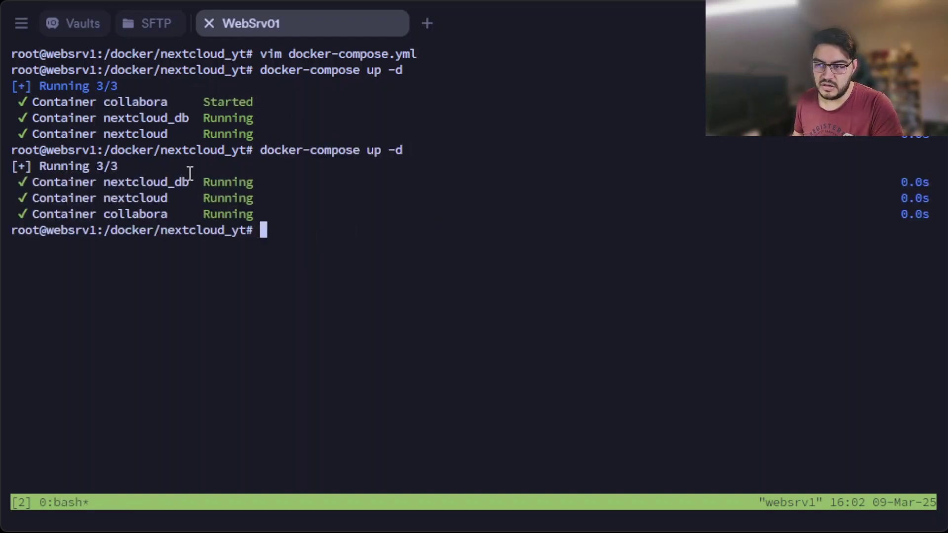
drag(201, 181, 253, 182)
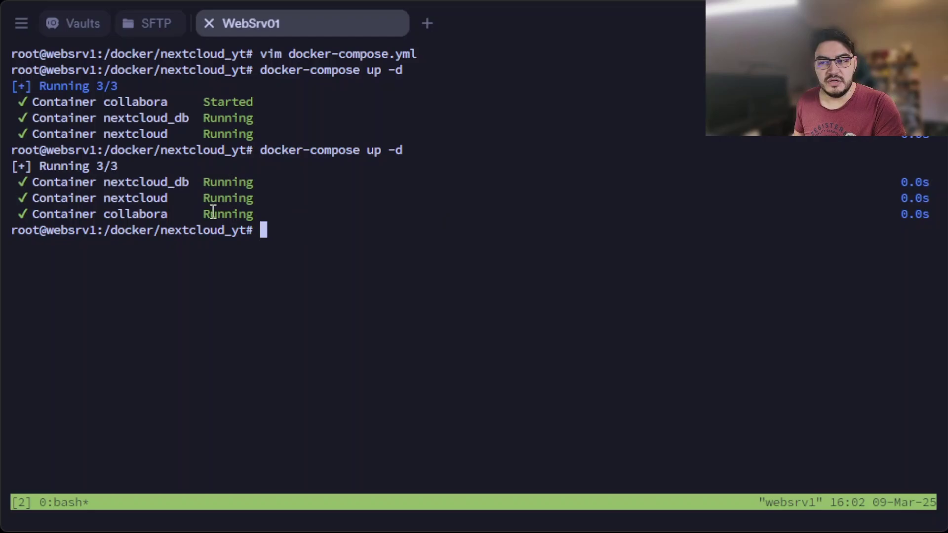
drag(148, 213, 267, 230)
click(277, 214)
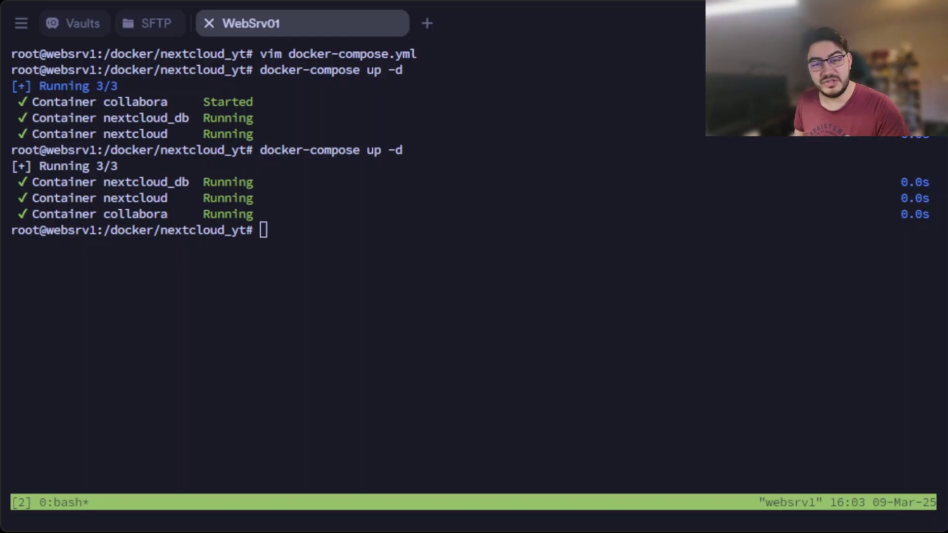
Split the tmux pane and cd into /etc/nginx/sites-available.
click(545, 346)
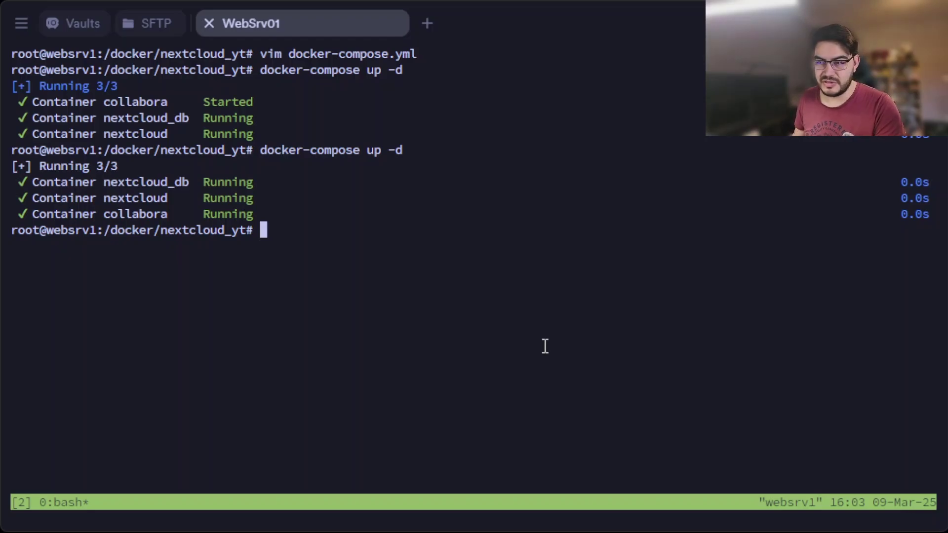
key(ctrl+b)
key(quotedbl)
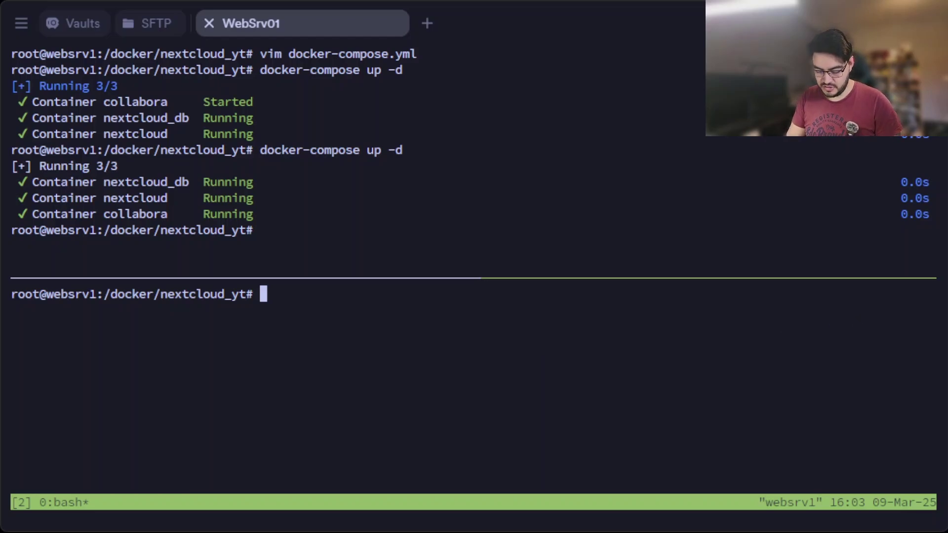
text(cd )
text(/etc/)
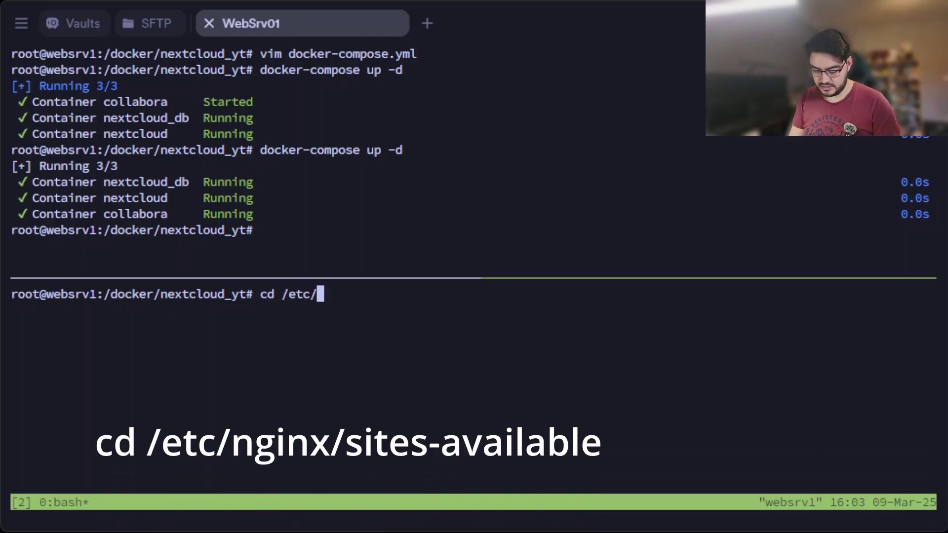
text(nginx/si)
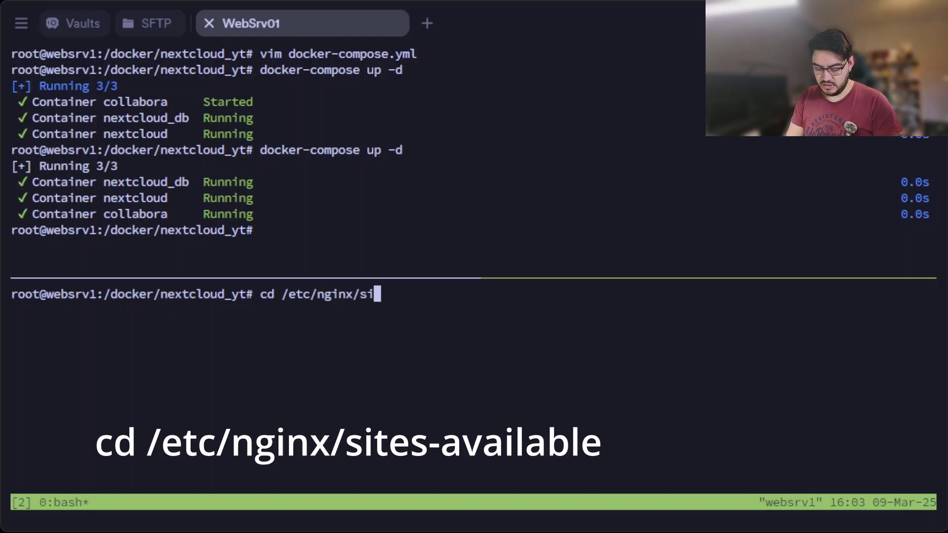
text(tes-a)
key(Tab)
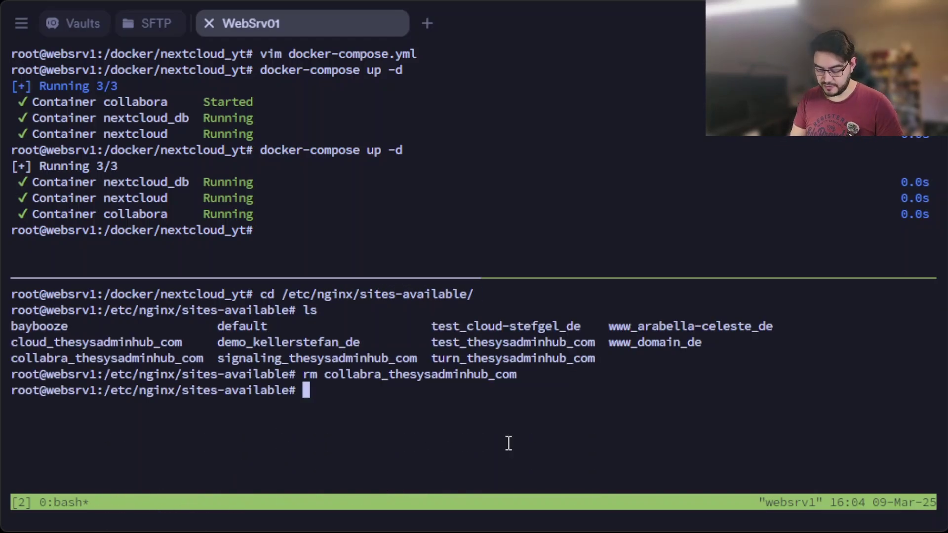
text(cp )
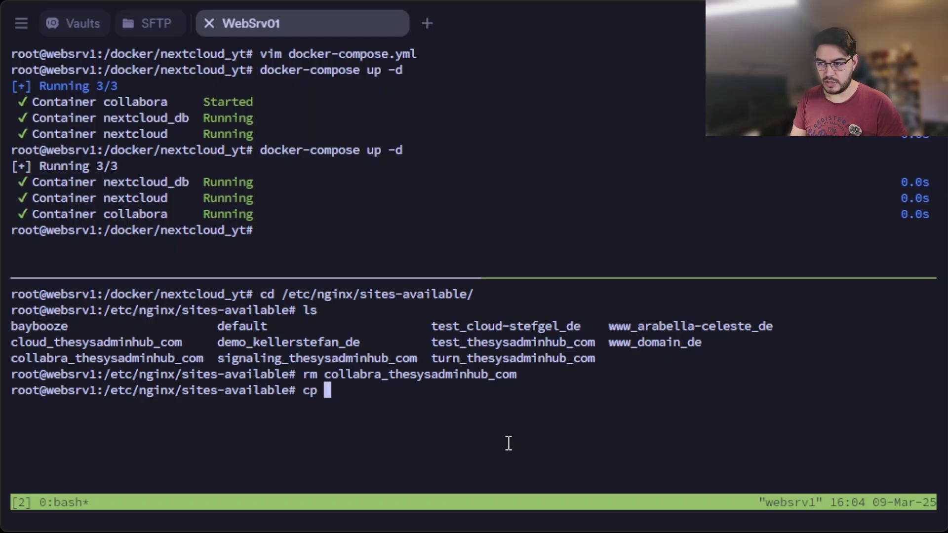
text(www_)
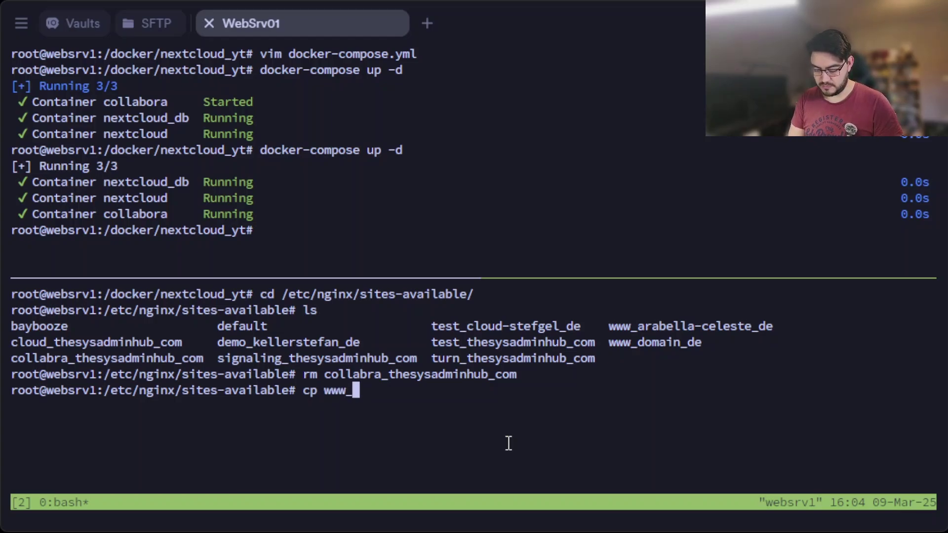
text(d)
Copy www_domain_de to a new collabora_thesysadminhub_com file and start vim on it.
key(Tab)
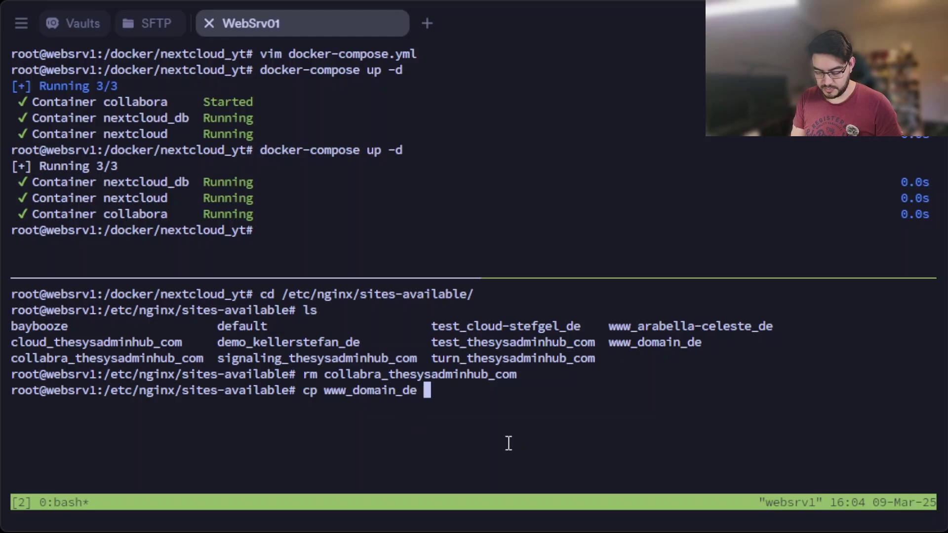
text(colla)
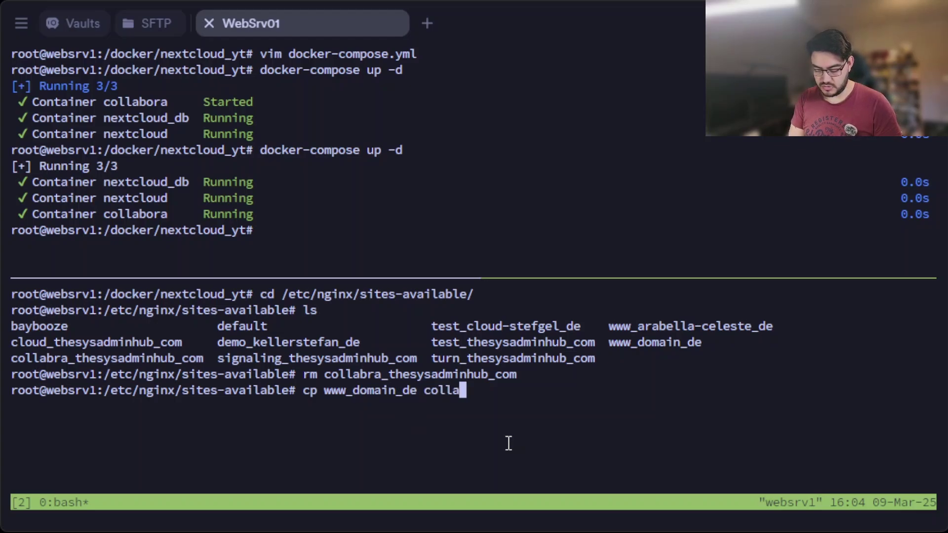
text(bora_)
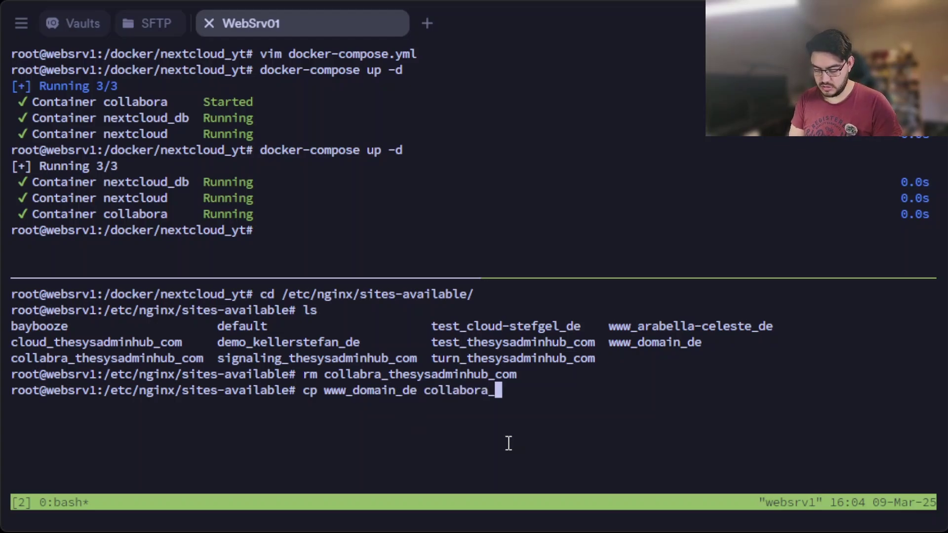
text(thesyas)
key(BackSpace)
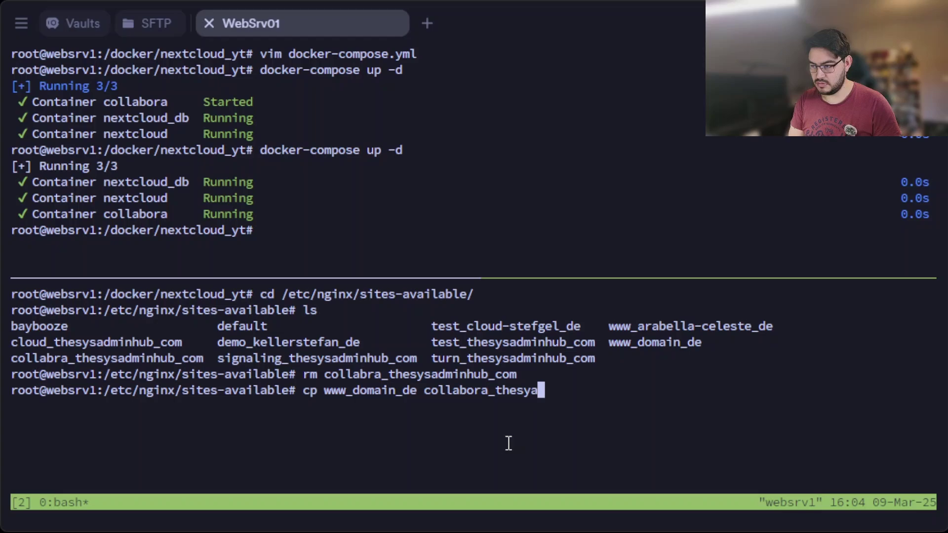
key(BackSpace)
text(sadminh)
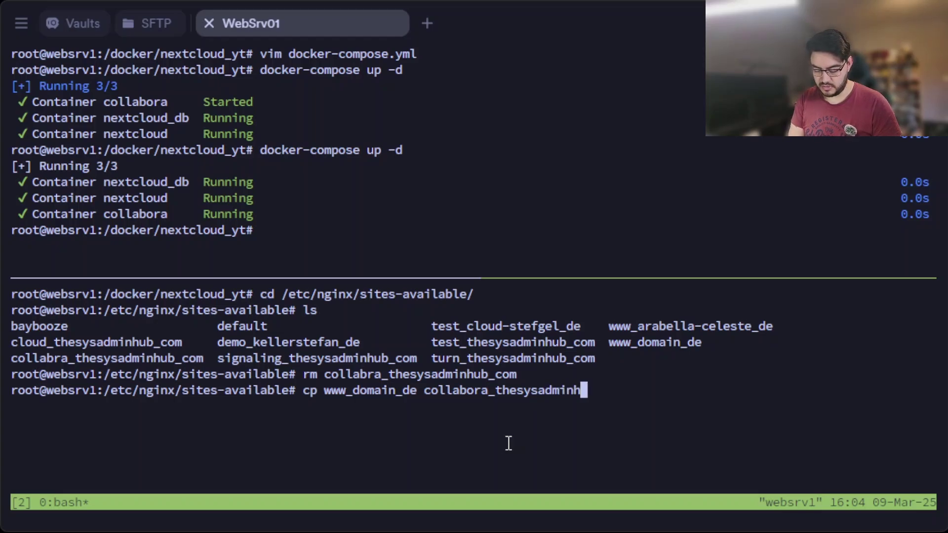
text(ub_)
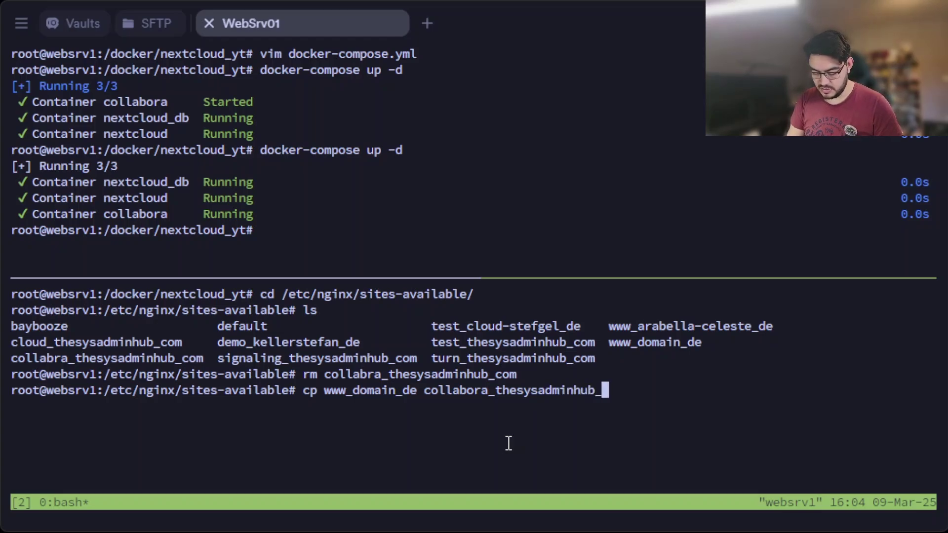
text(com)
key(Return)
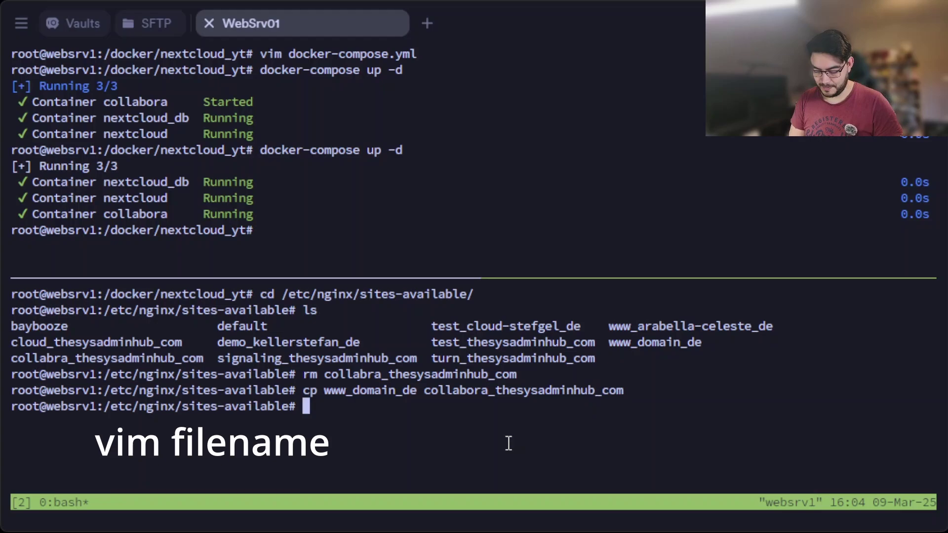
text(vim colla)
key(Tab)
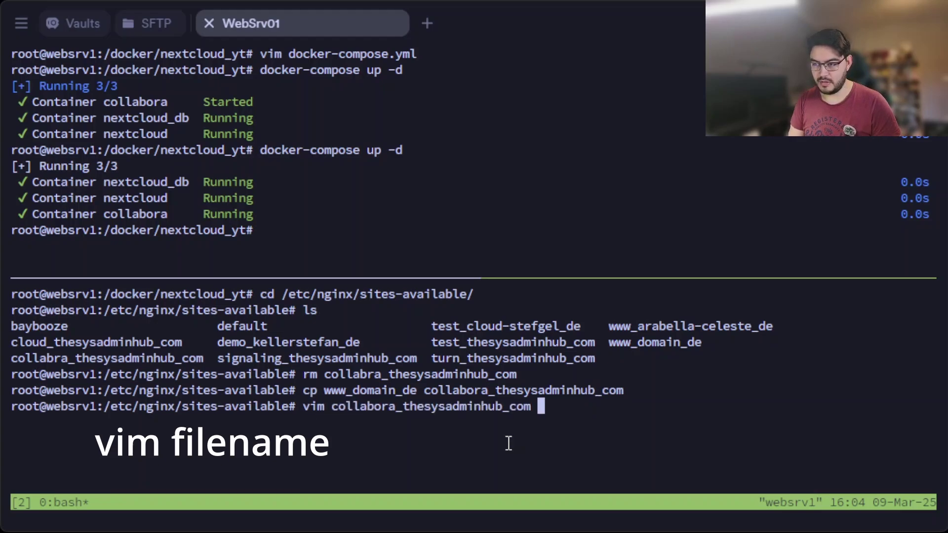
Change the site's server_name to collabora.thesysadminhub.com.
key(Return)
key(Down)
key(Down)
key(Down)
key(Down)
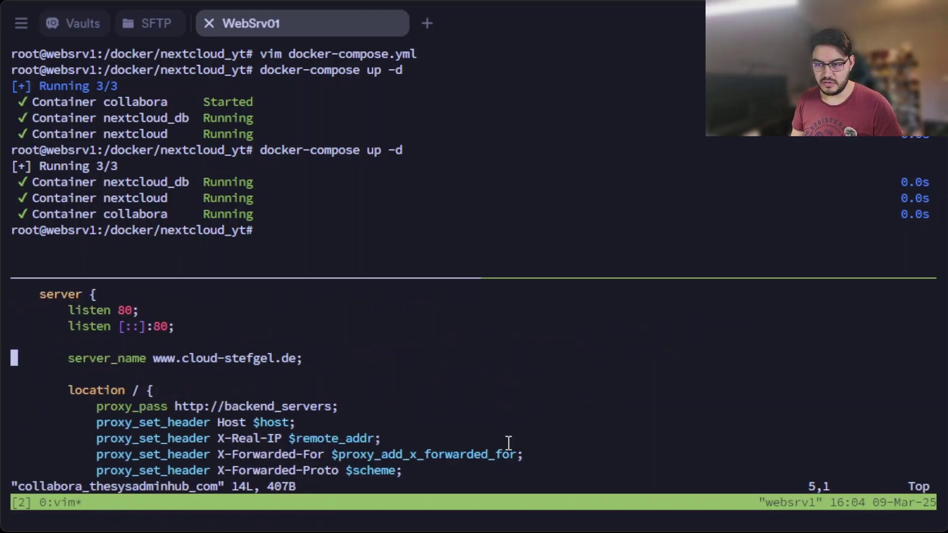
key(w)
key(w)
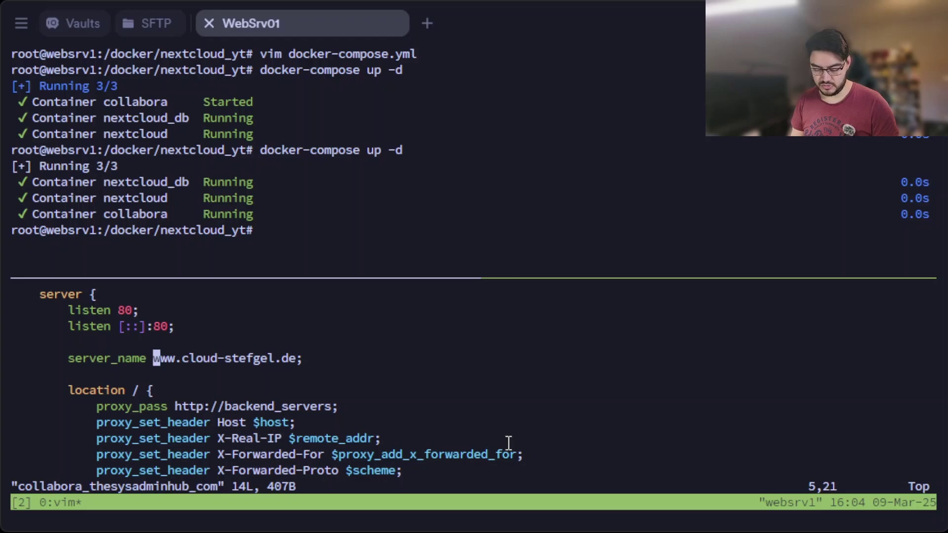
text(d)
key(dollar)
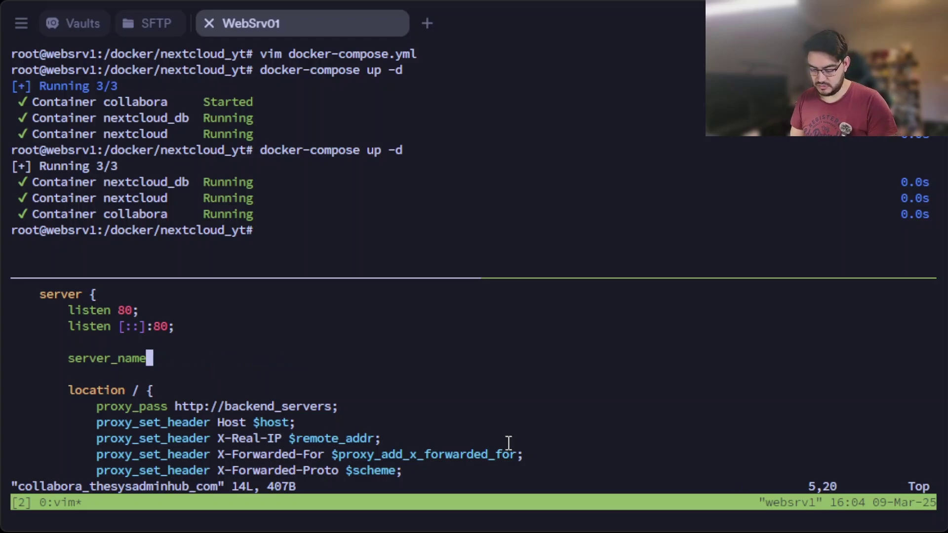
key(a)
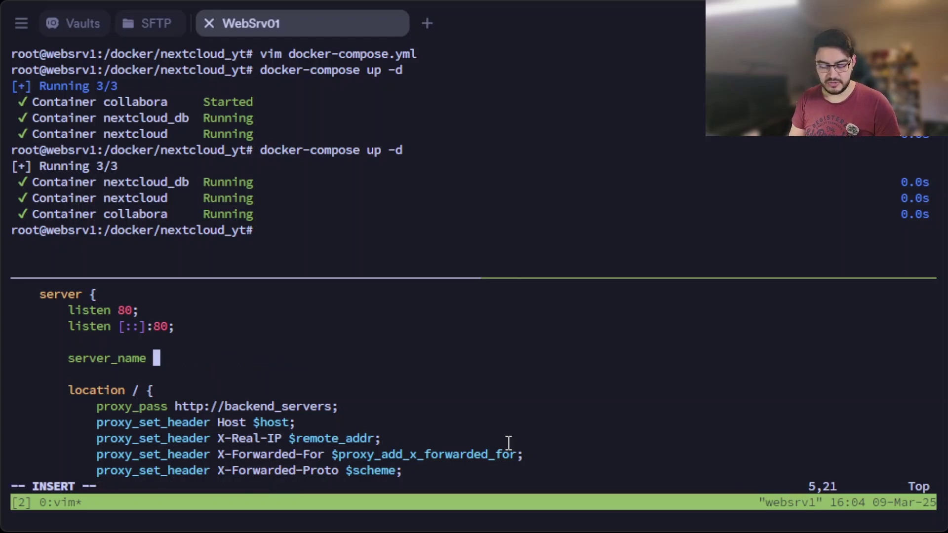
text(collo)
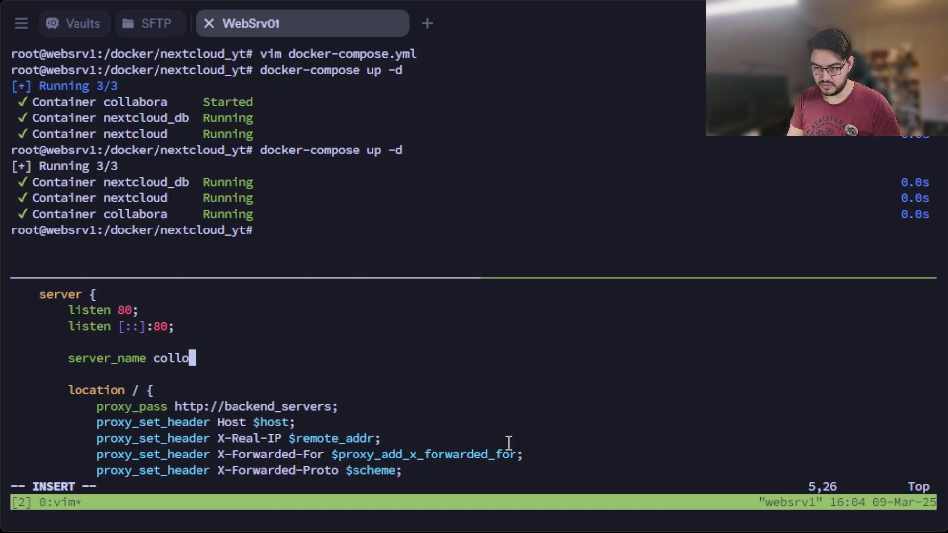
key(BackSpace)
text(a)
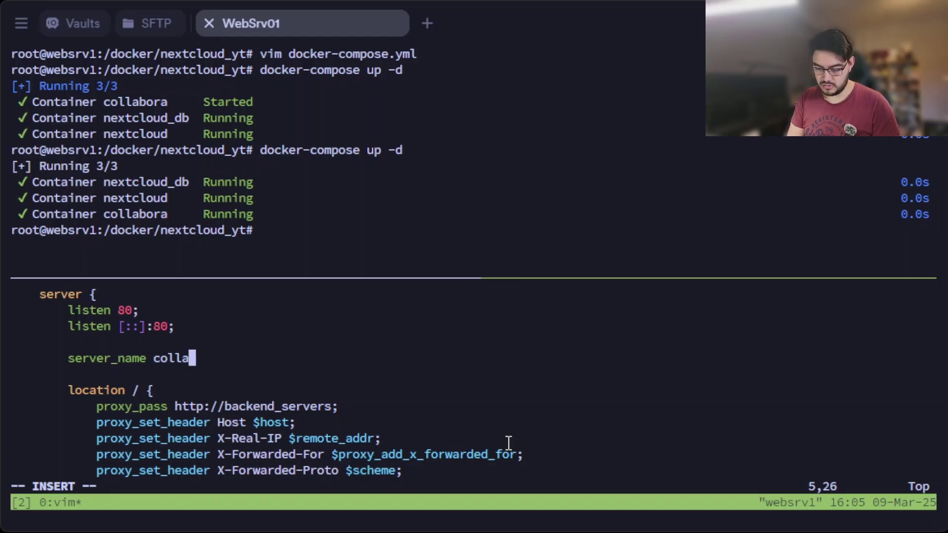
text(bora)
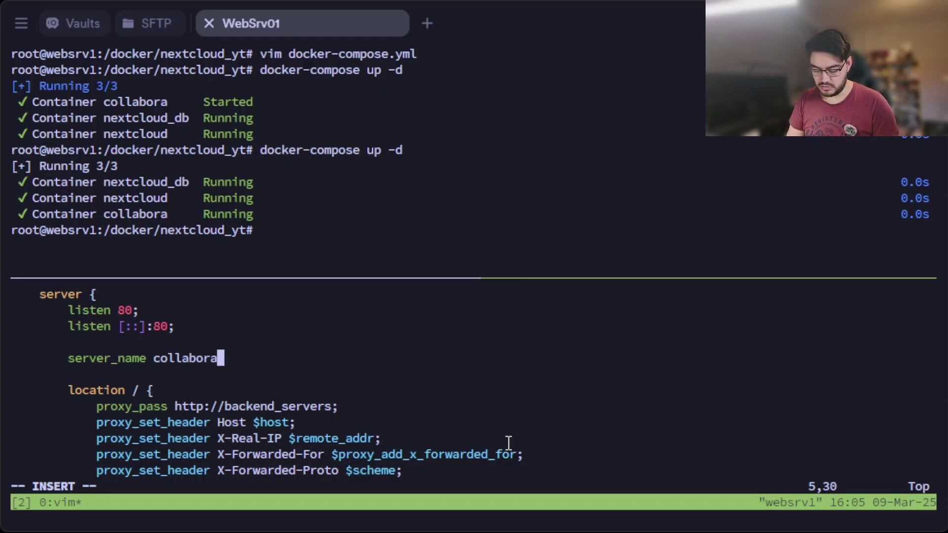
text(.thesysad)
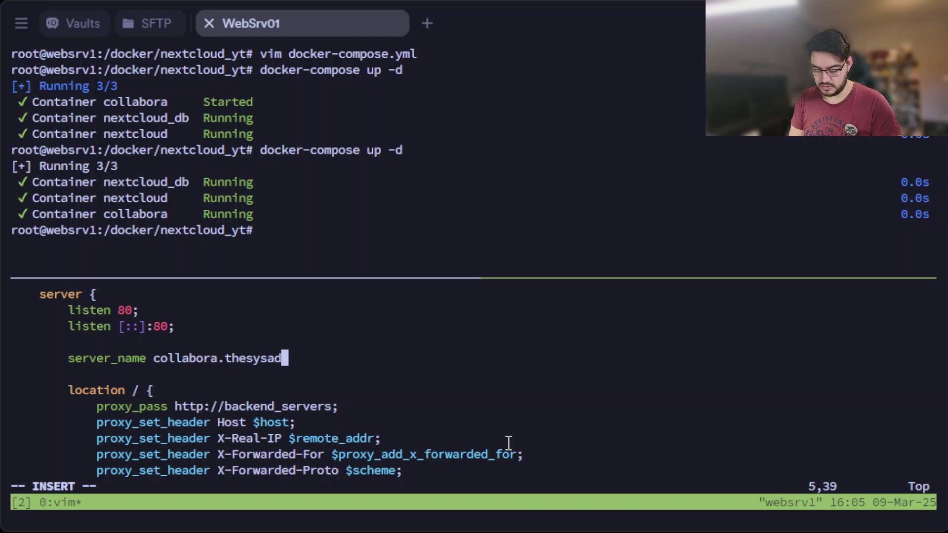
text(minhub.co)
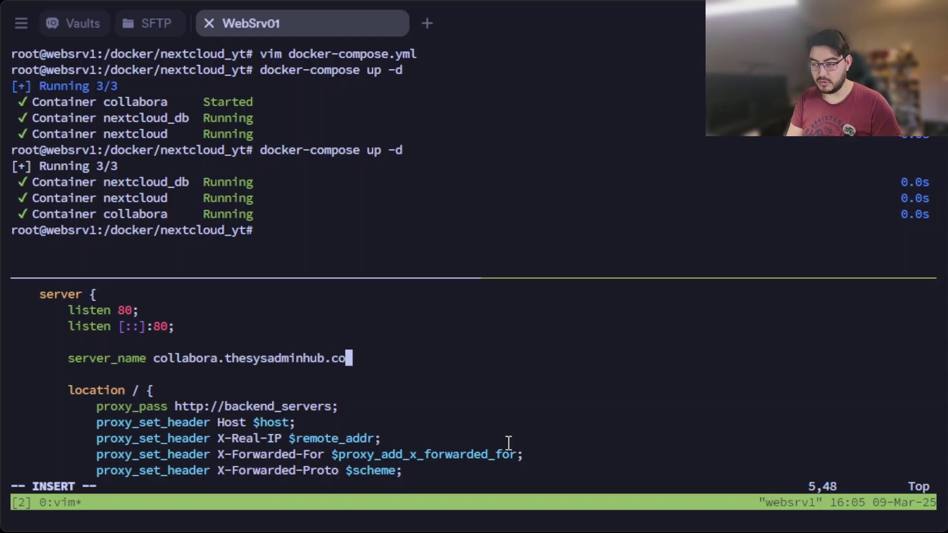
text(m;)
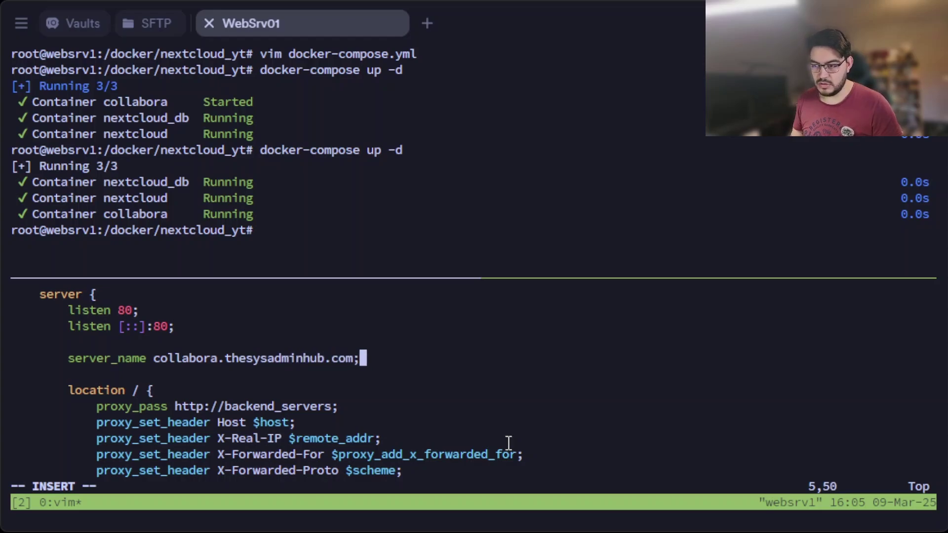
Erase backend_servers from proxy_pass to make room for localhost:9980.
key(Down)
key(Down)
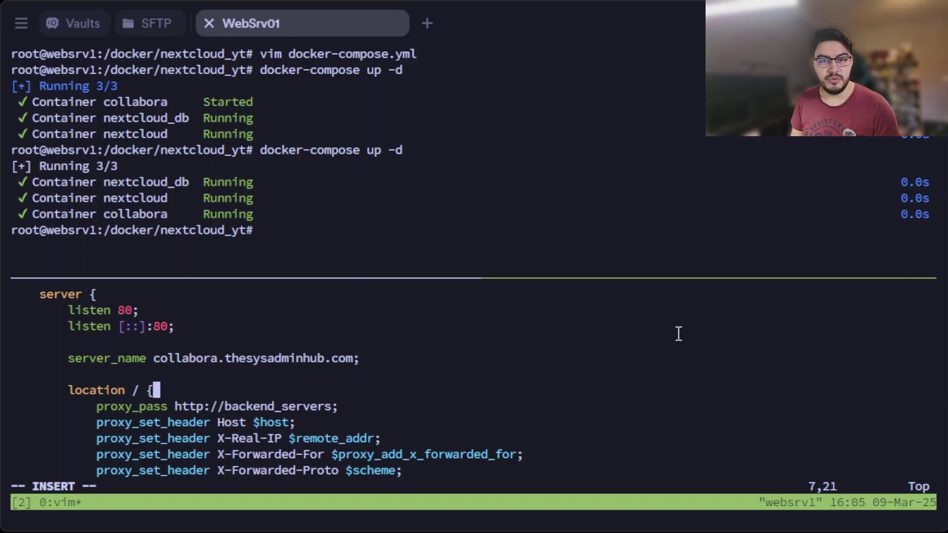
key(Down)
key(Left)
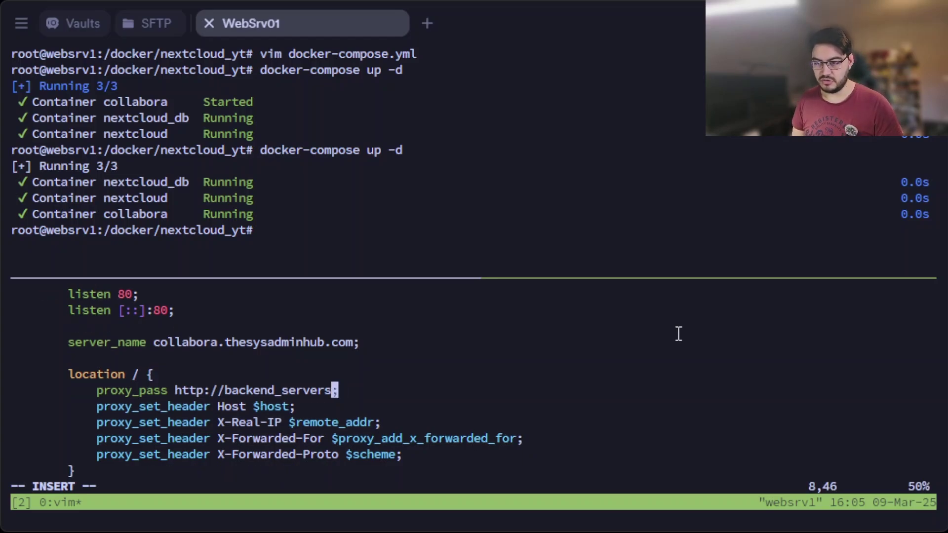
key(BackSpace)
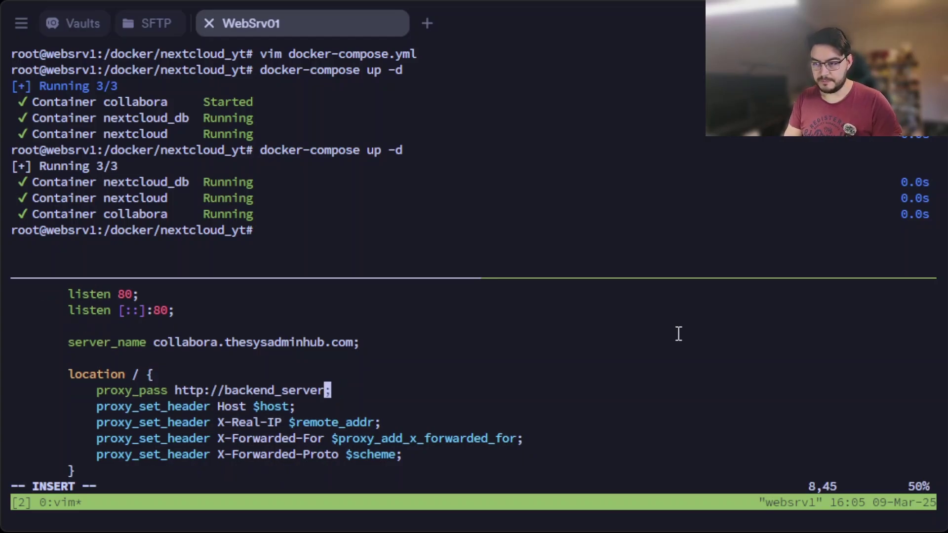
key(BackSpace)
key(BackSpace)
key(BackSpace)
key(BackSpace)
key(BackSpace)
key(BackSpace)
key(BackSpace)
key(BackSpace)
key(BackSpace)
key(BackSpace)
key(BackSpace)
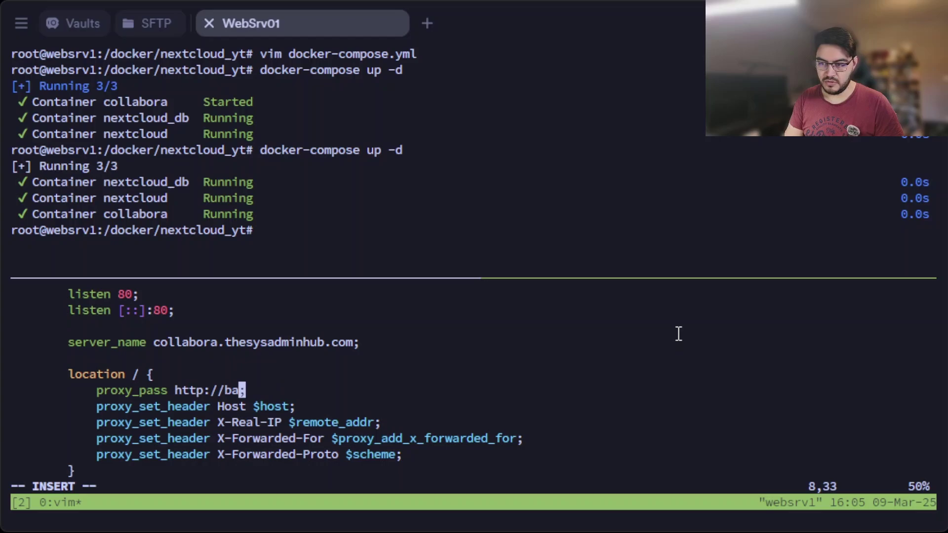
key(BackSpace)
key(BackSpace)
key(BackSpace)
text(loc)
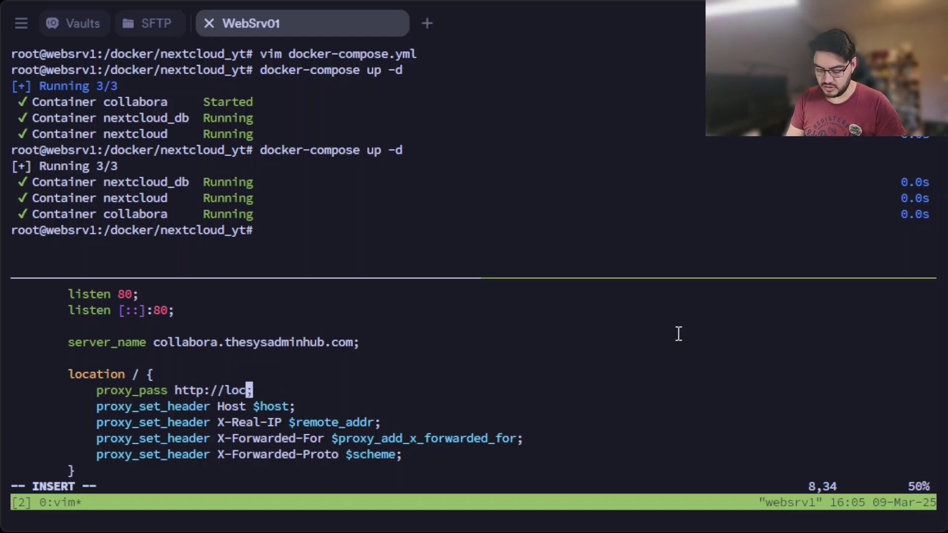
text(alhost)
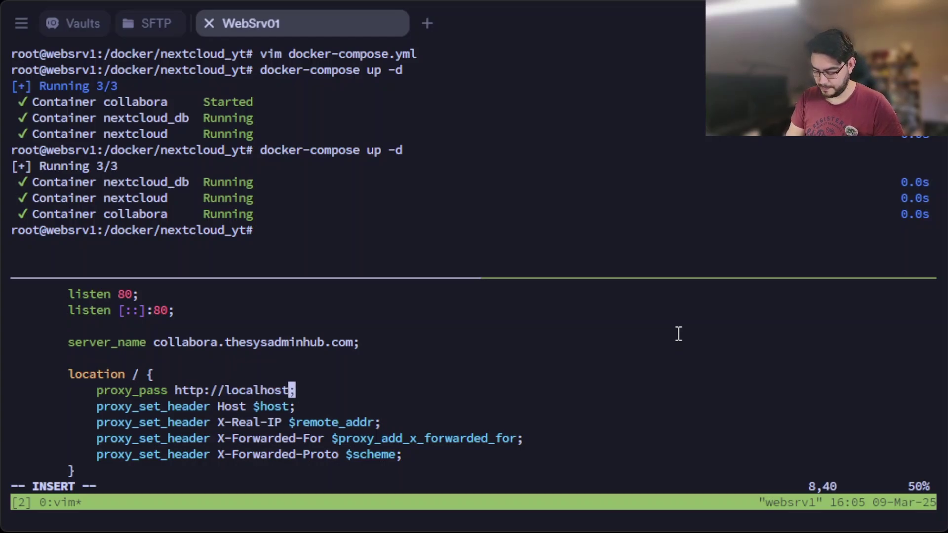
text(:9980;)
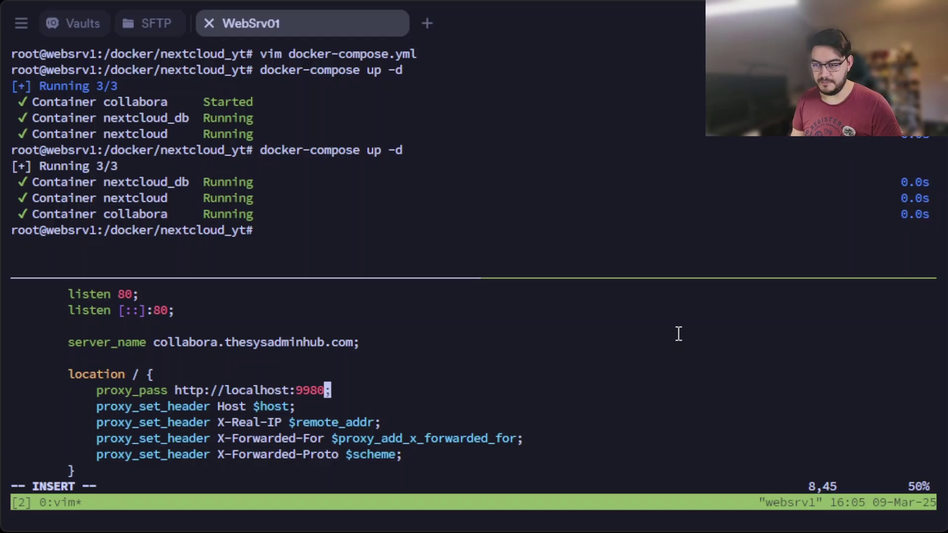
Add the 3600s read and connect timeouts and proxy_redirect off after X-Forwarded-Proto.
key(Down)
key(Down)
key(Down)
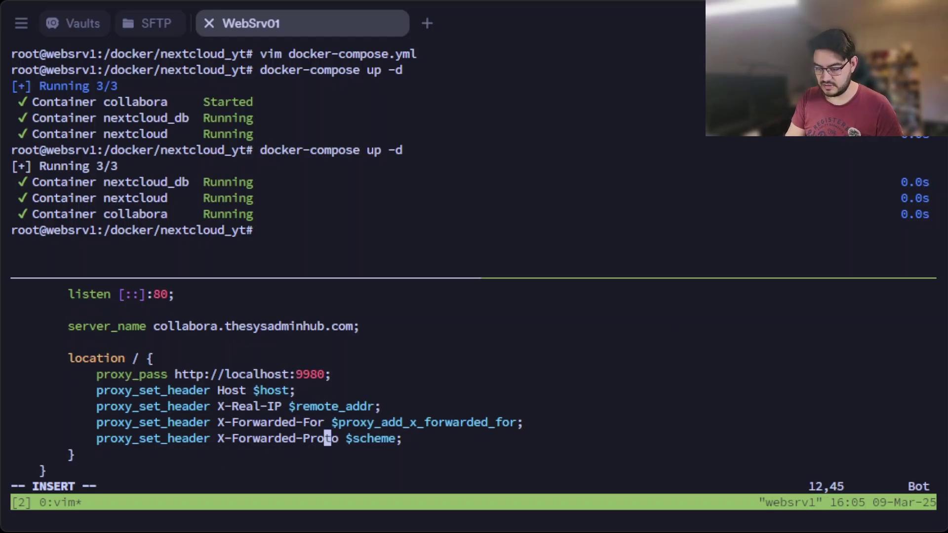
key(End)
key(Return)
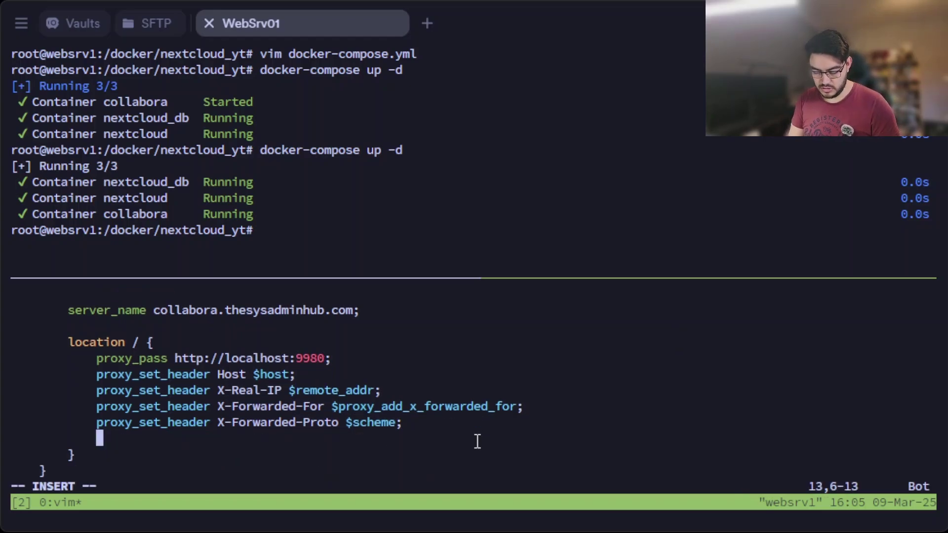
text(proxy_read_timeout 3600s;             proxy_connect_timeout 3600s;             proxy_redirect off;)
key(Left)
key(ctrl+Left)
key(ctrl+Left)
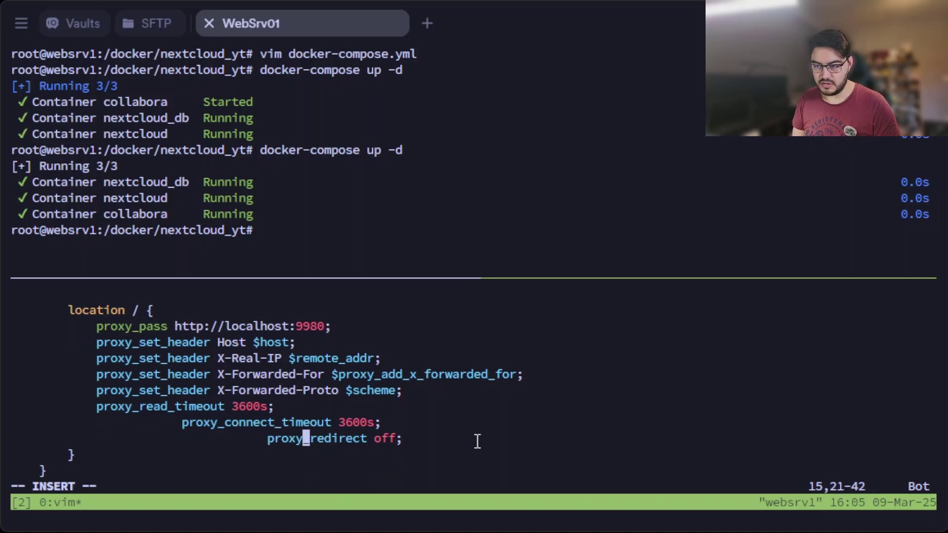
Align the indentation of the proxy_redirect and connect timeout lines.
key(Left)
key(Left)
key(Left)
key(Left)
key(Left)
key(Left)
key(BackSpace)
key(BackSpace)
key(BackSpace)
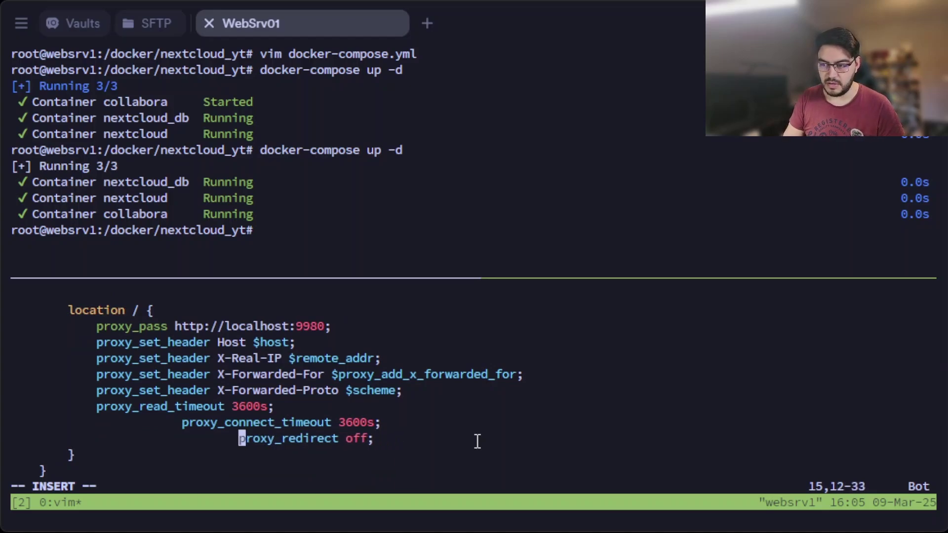
key(BackSpace)
key(BackSpace)
key(BackSpace)
key(BackSpace)
key(BackSpace)
key(BackSpace)
key(BackSpace)
key(BackSpace)
key(BackSpace)
key(BackSpace)
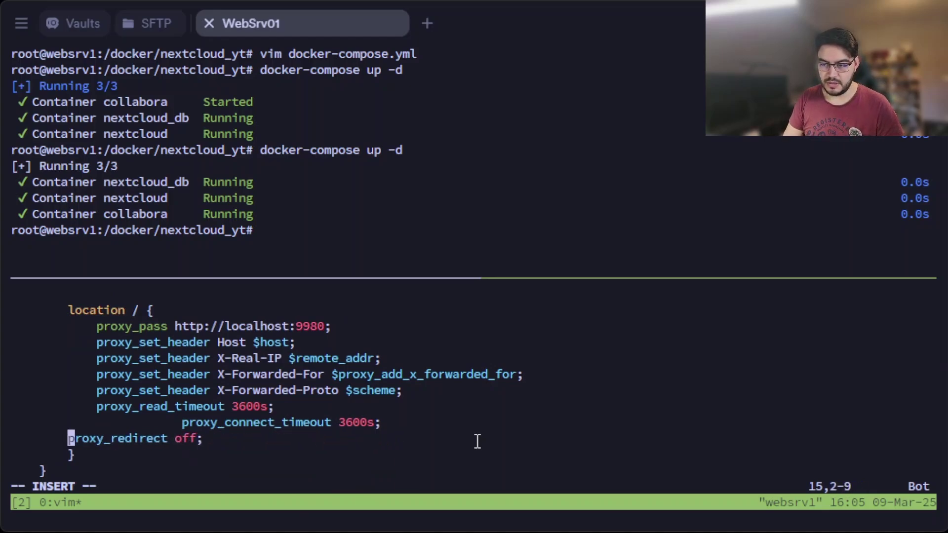
key(Tab)
key(Up)
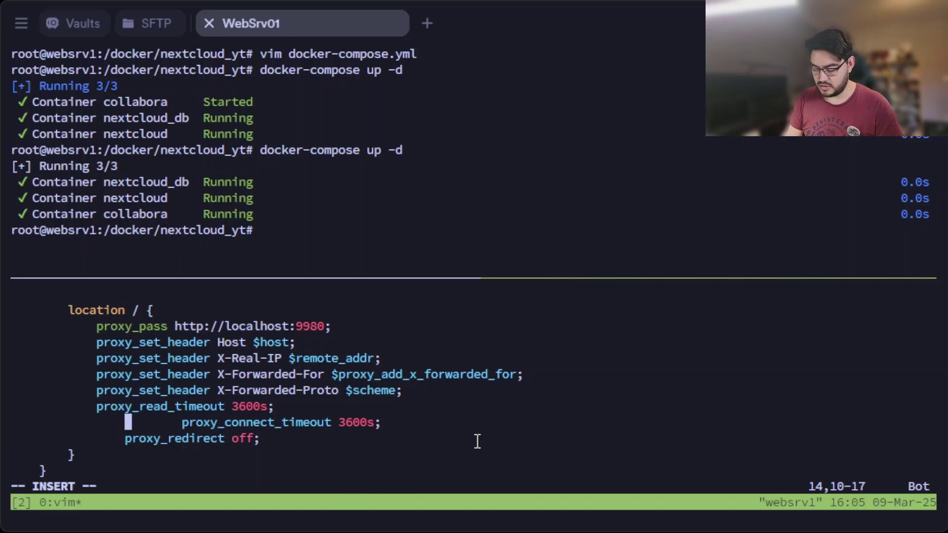
key(Down)
key(BackSpace)
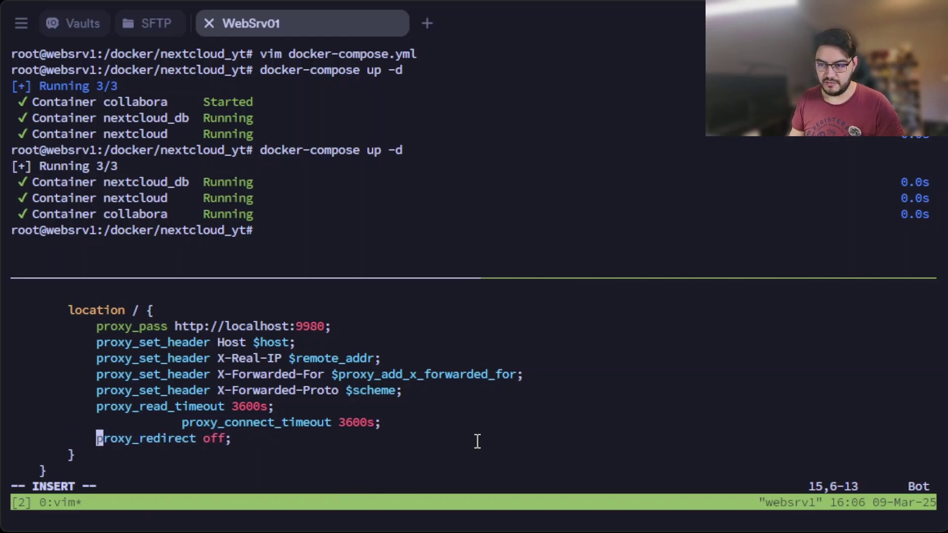
key(Up)
key(Delete)
key(Delete)
key(Delete)
key(Delete)
key(Delete)
key(Delete)
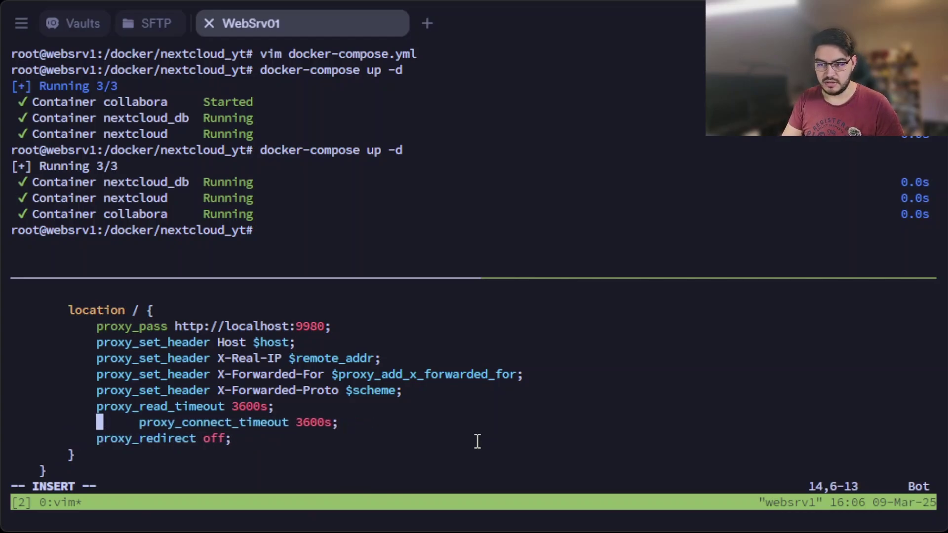
key(Delete)
key(Delete)
key(Delete)
key(Delete)
key(Delete)
key(Delete)
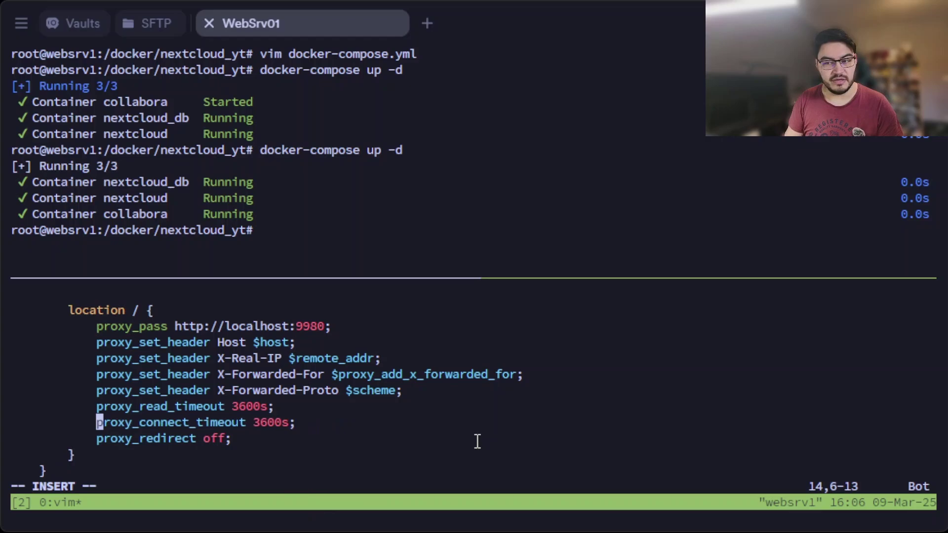
Insert the location ^~ /cool/ websocket block after the existing location block.
key(Down)
key(Down)
key(Return)
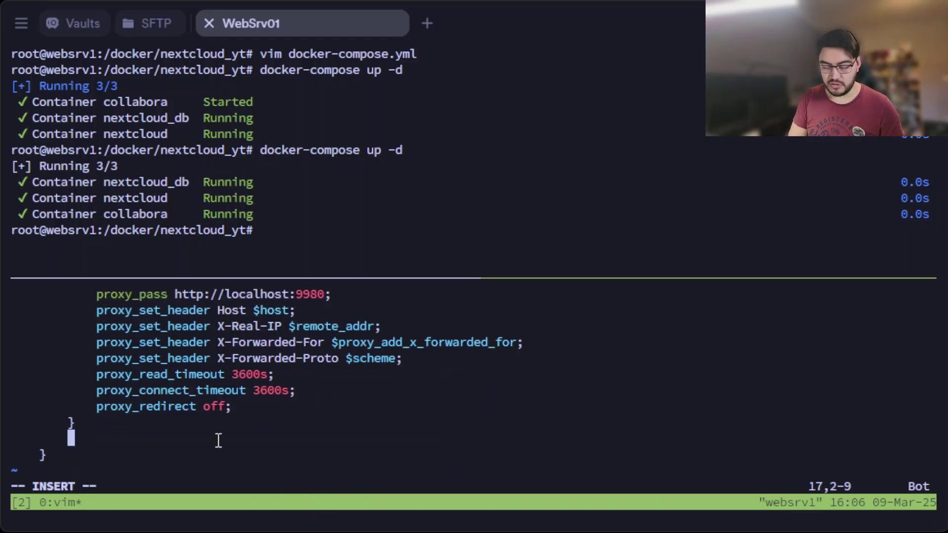
key(ctrl+shift+v)
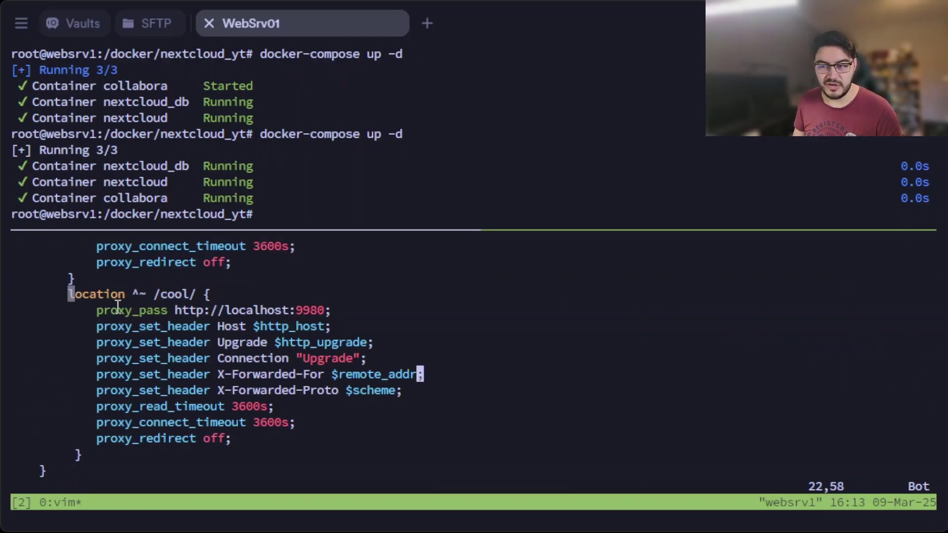
Review the /cool/ location block and its localhost:9980 upstream address.
drag(68, 293, 278, 441)
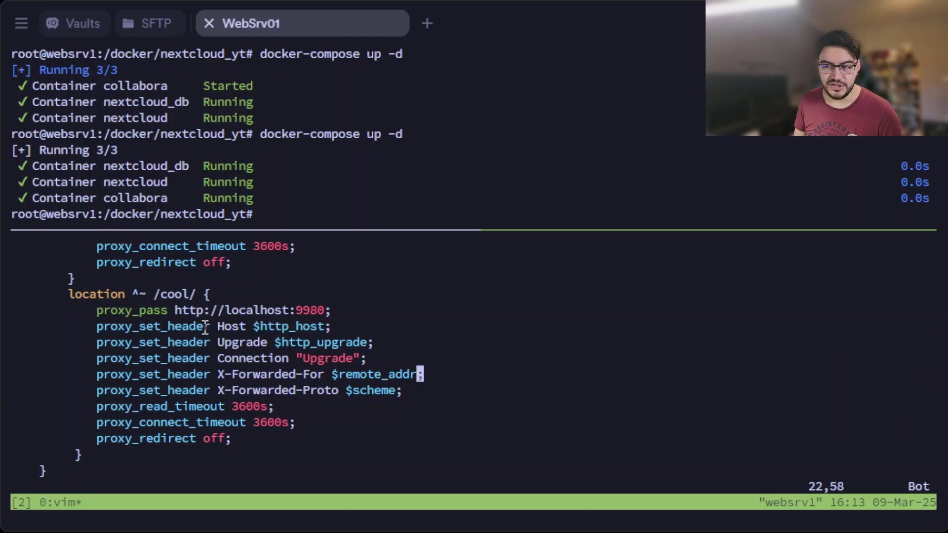
drag(226, 310, 326, 312)
click(341, 313)
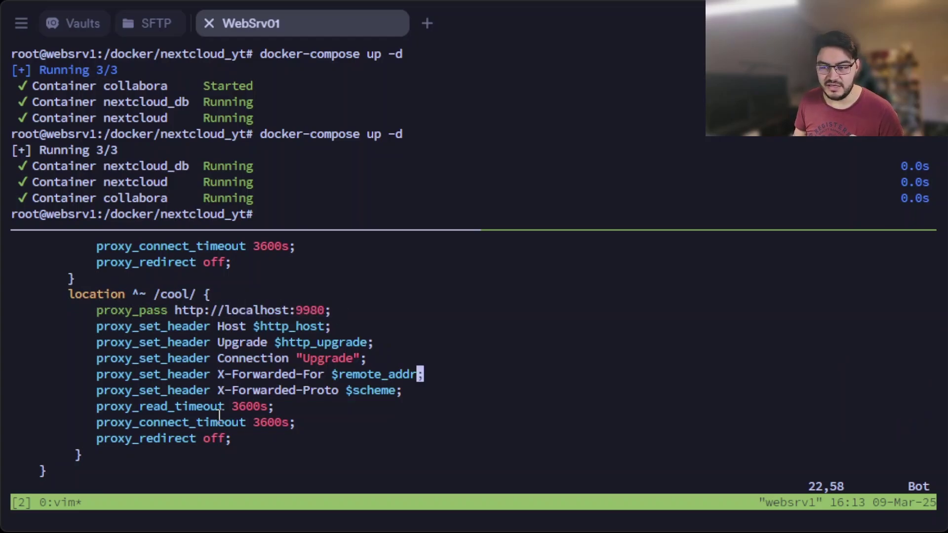
drag(154, 294, 198, 294)
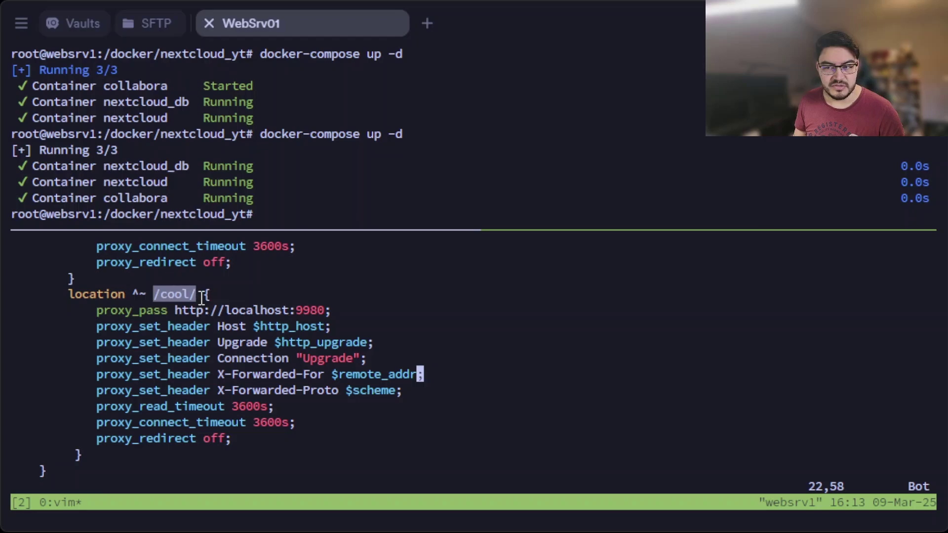
click(288, 304)
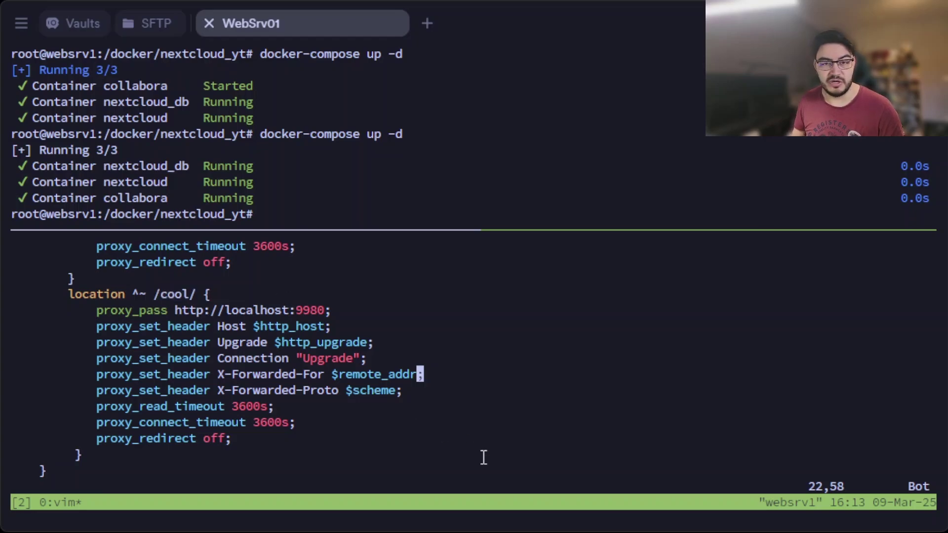
text(:)
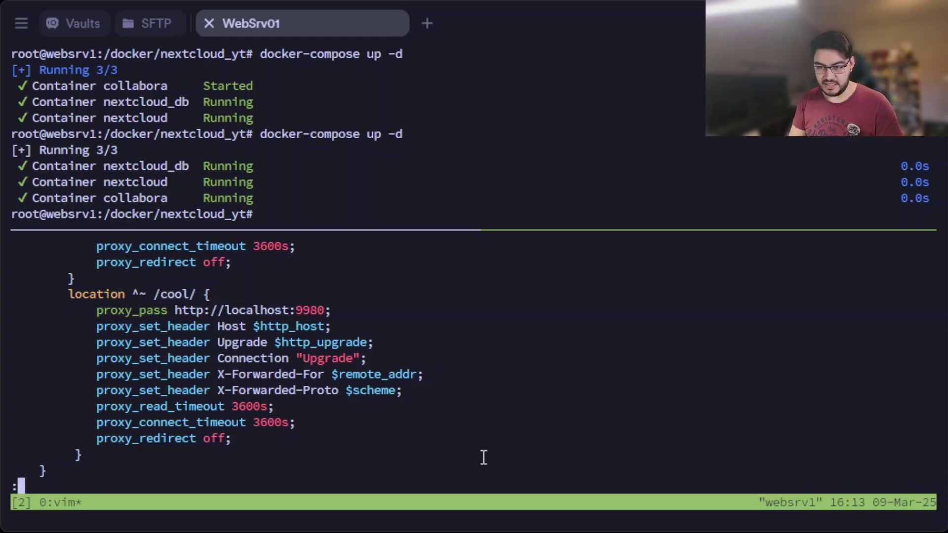
text(wq)
Save the site file with :wq and cd to ../sites-enabled.
key(Return)
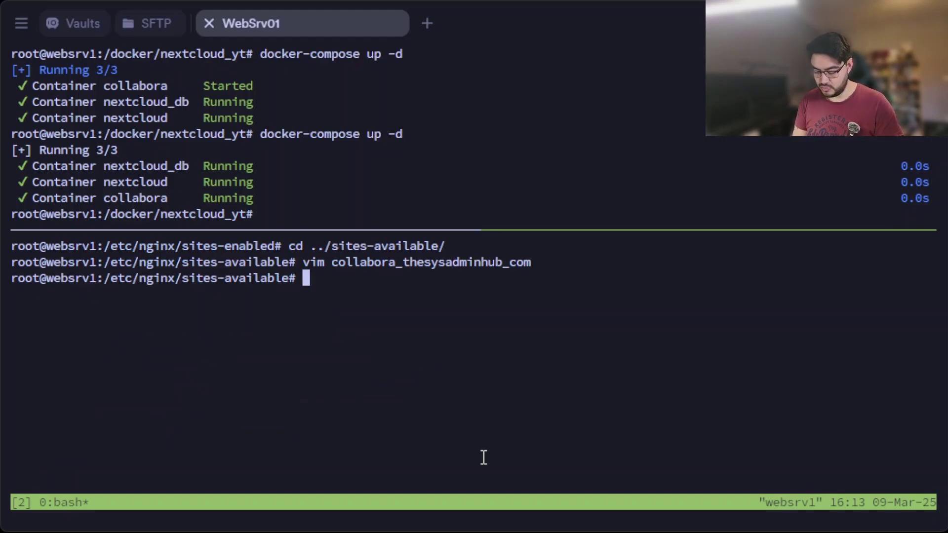
text(cd ..)
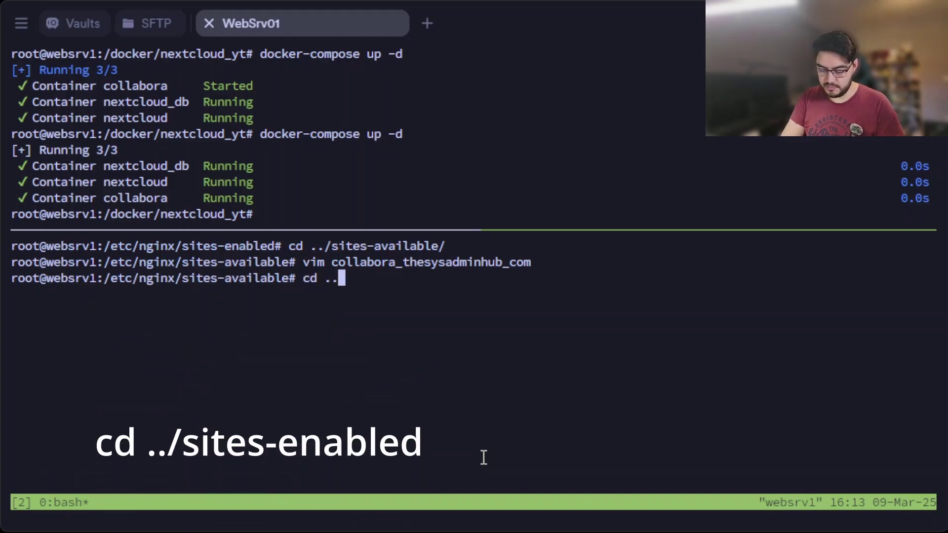
text(/sites-)
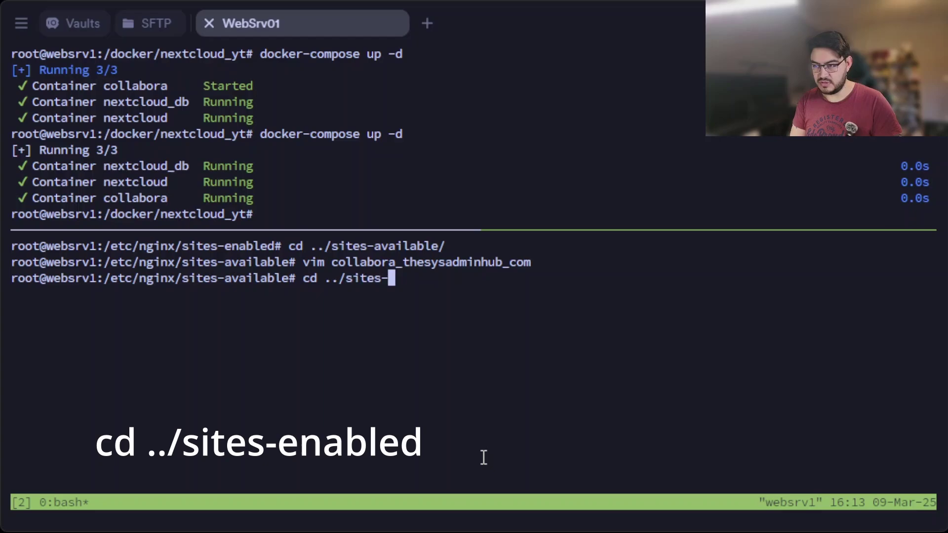
text(e)
key(Tab)
key(Return)
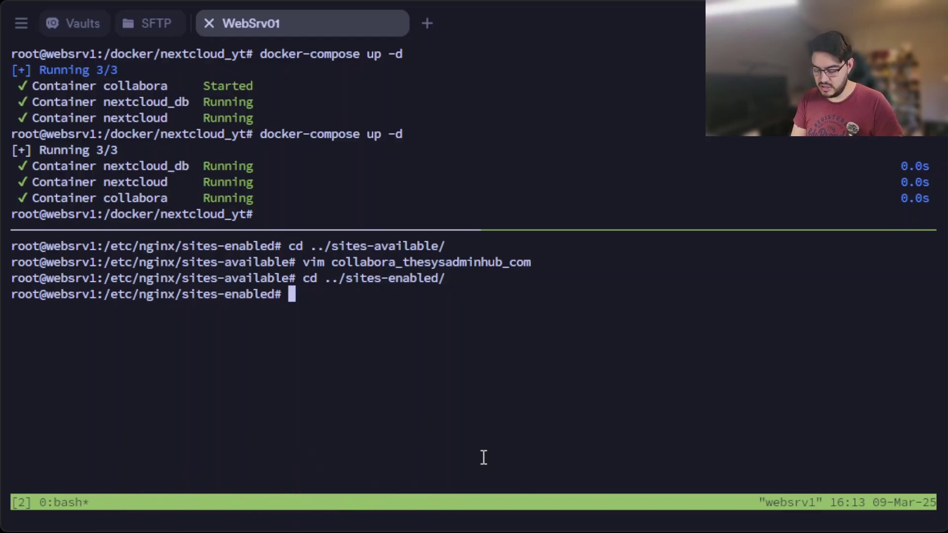
Symlink collabora_thesysadminhub_com from sites-available into sites-enabled.
key(ctrl+l)
text(l)
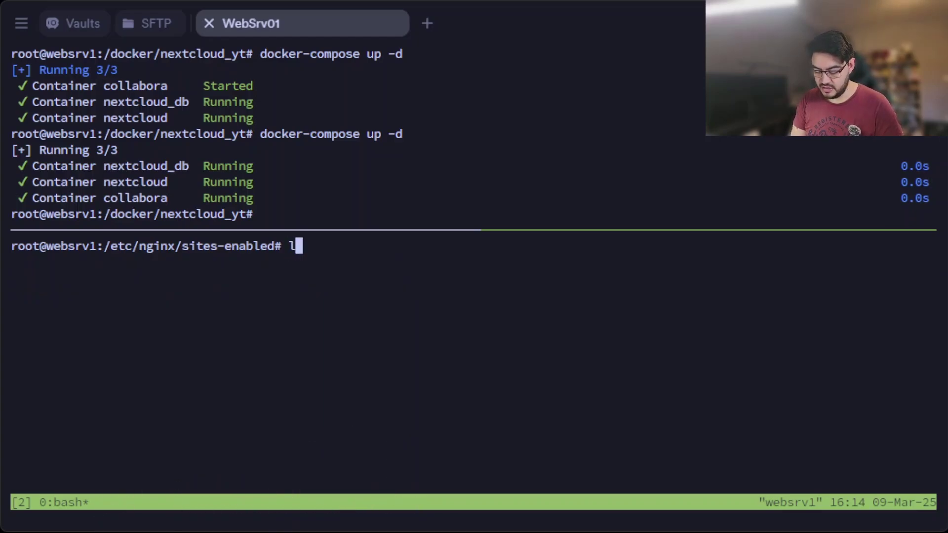
text(n)
text( -s )
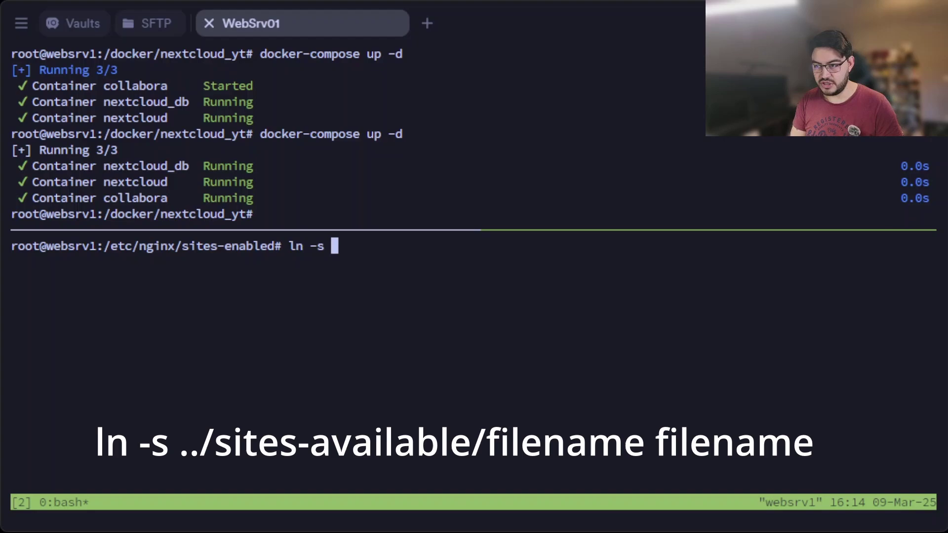
text(../)
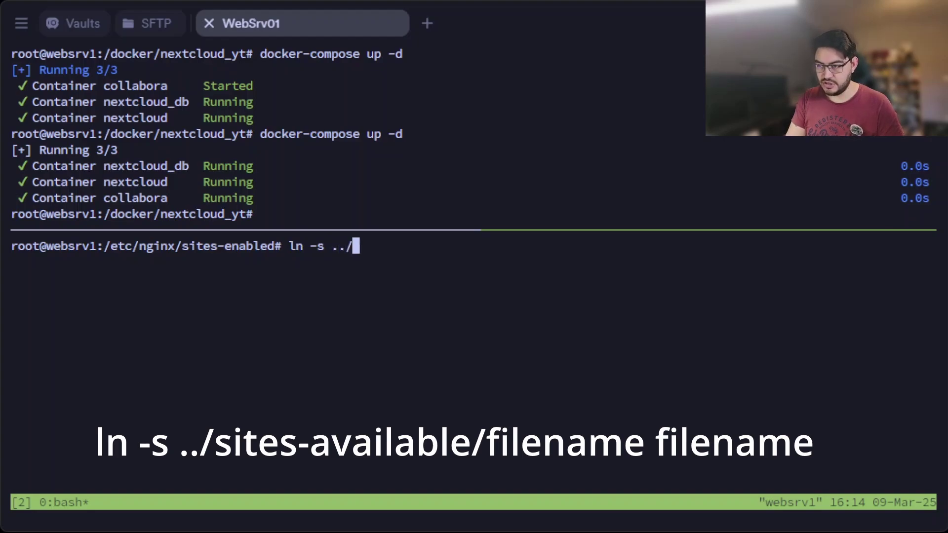
text(sites-)
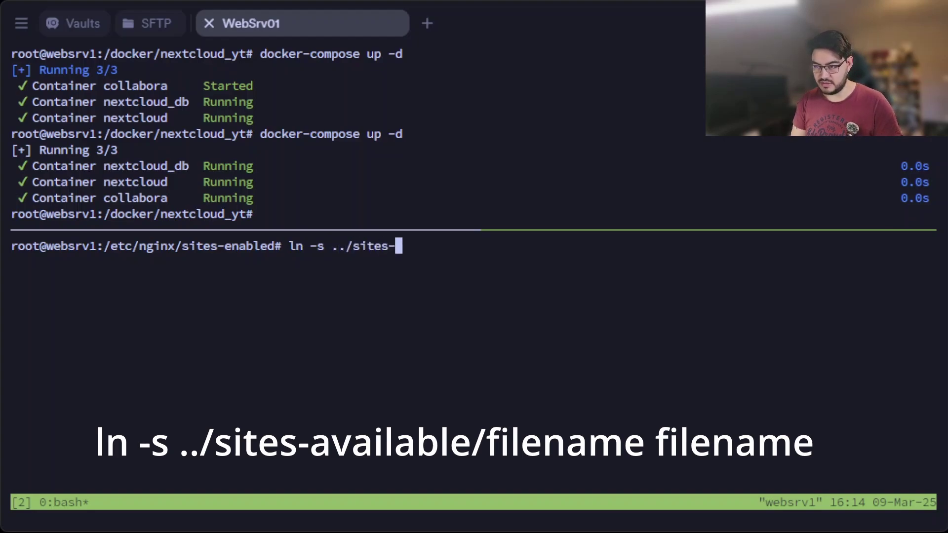
text(a)
key(Tab)
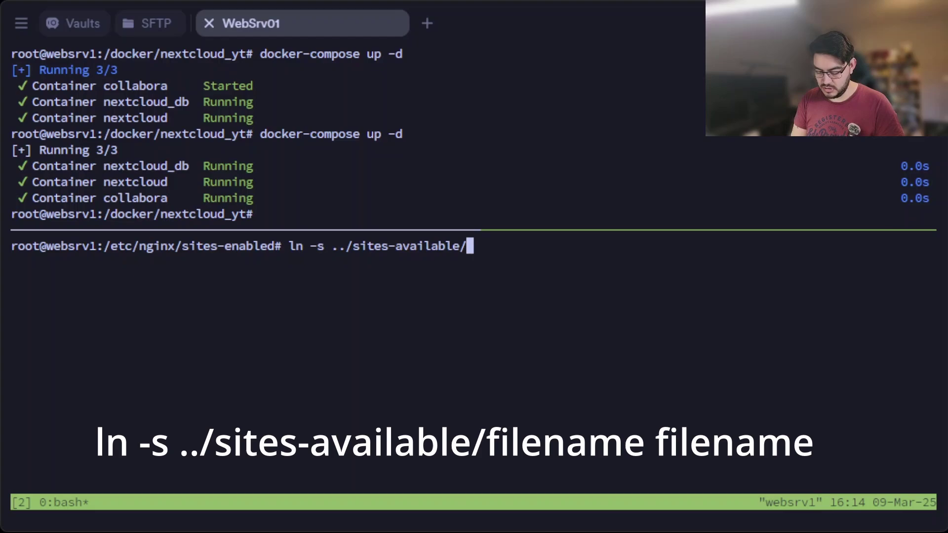
text(col)
key(Tab)
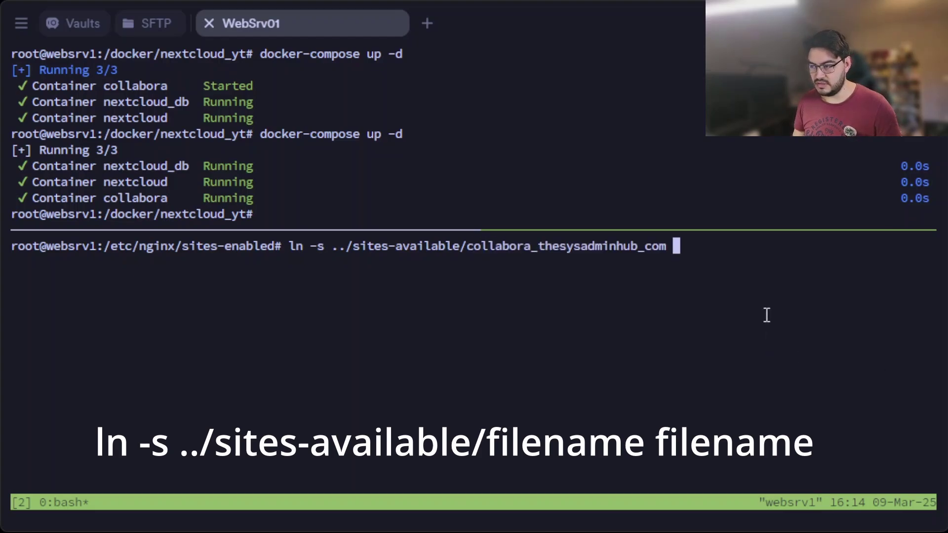
text(collabora_thesysadminhub_com)
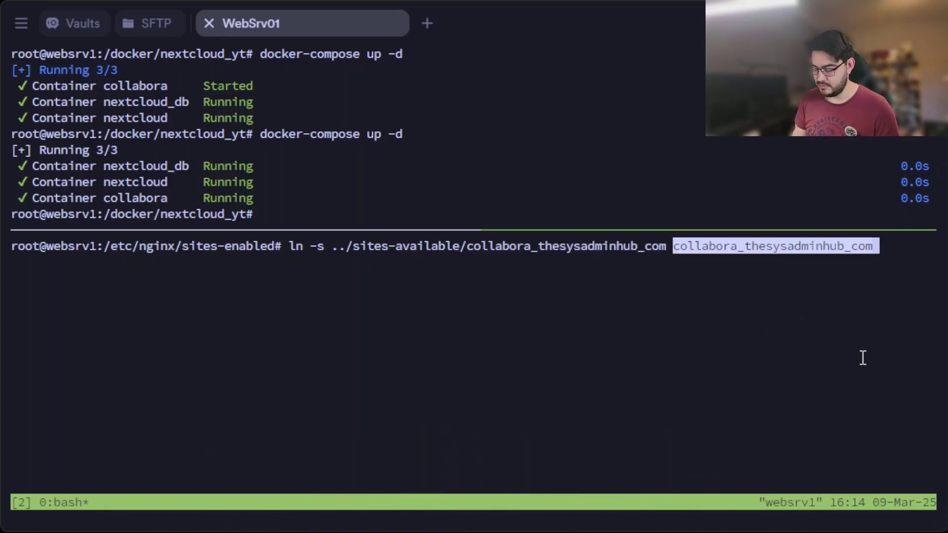
key(Return)
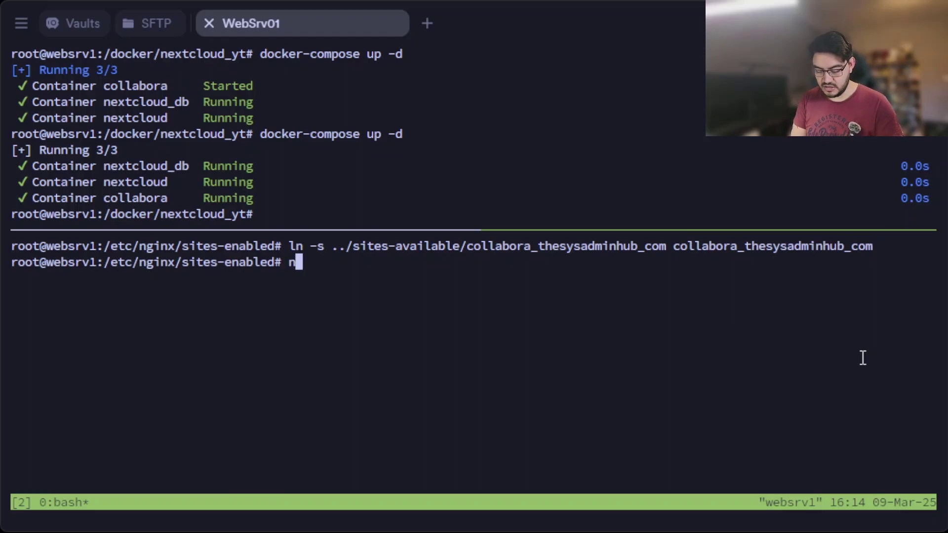
text(ngnix)
Test the configuration with nginx -t, then reload nginx via systemctl.
key(BackSpace)
key(BackSpace)
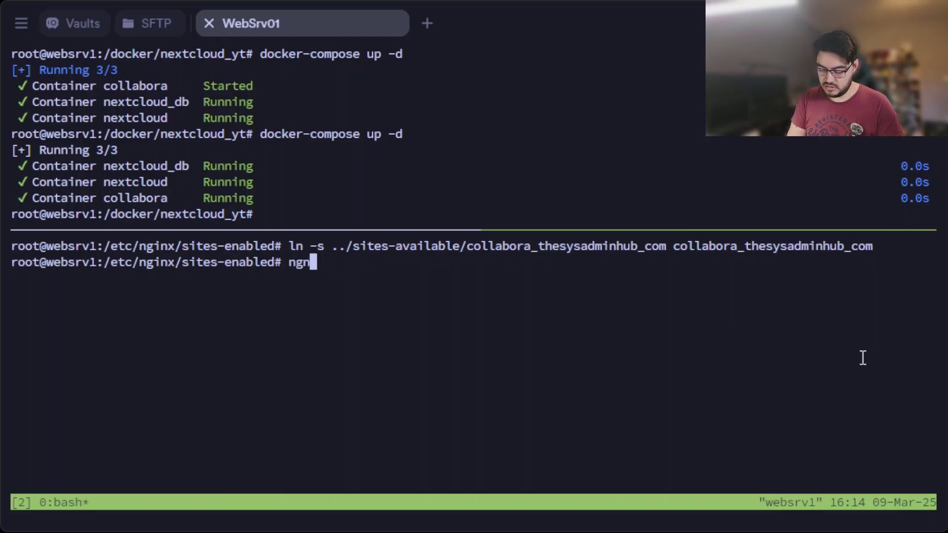
key(BackSpace)
text(inx -t)
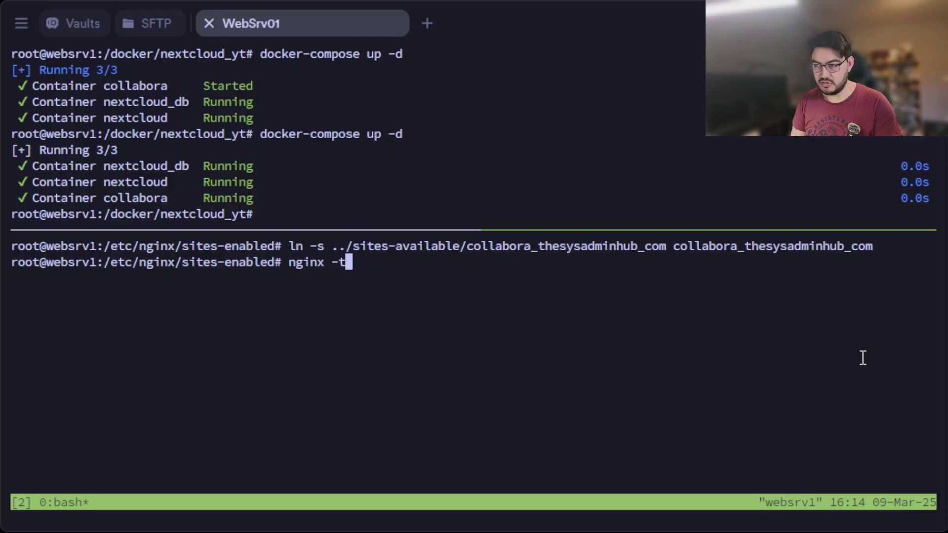
key(Return)
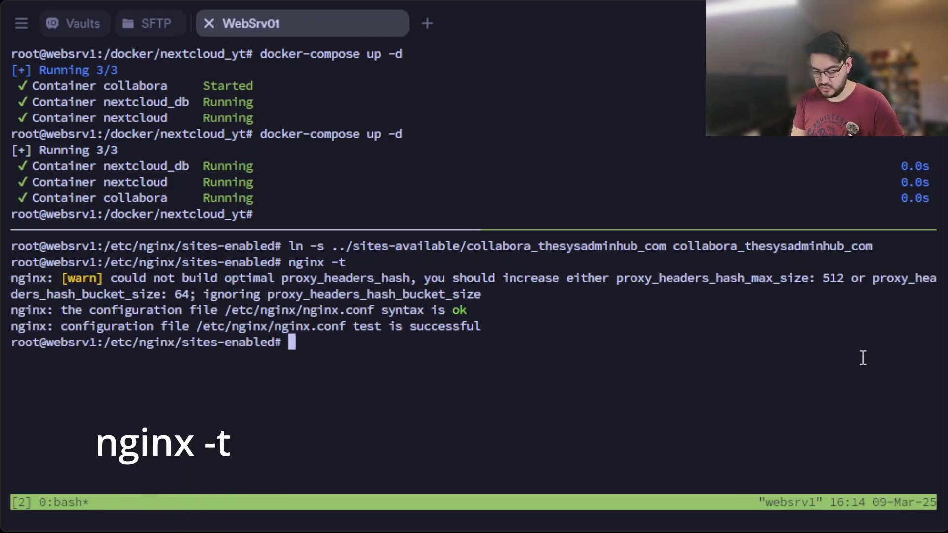
text(syste)
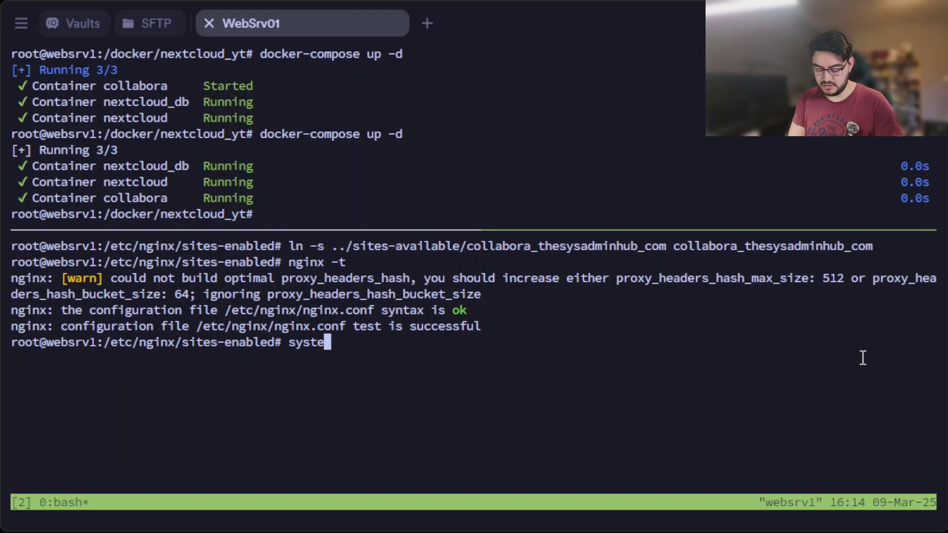
text(mctl relo)
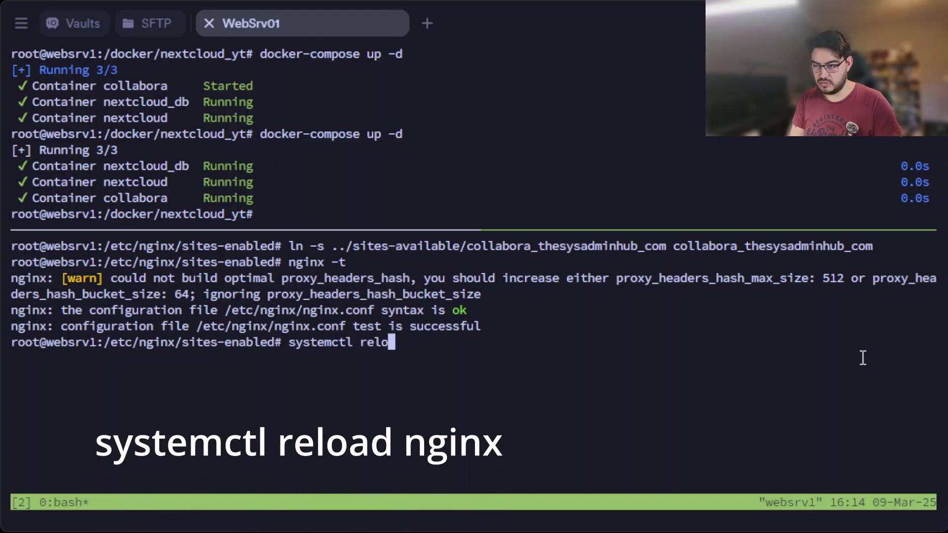
text(ad ngnix)
key(BackSpace)
key(BackSpace)
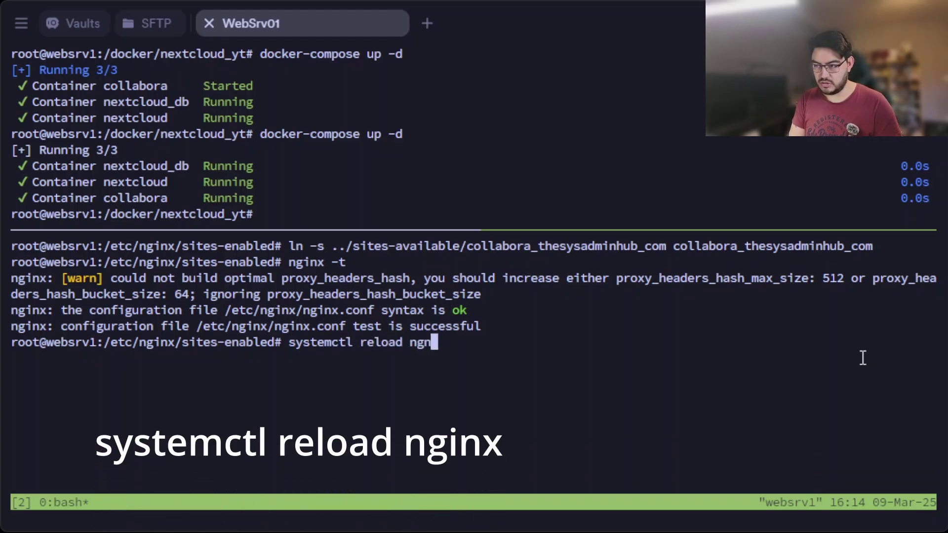
key(BackSpace)
text(inx)
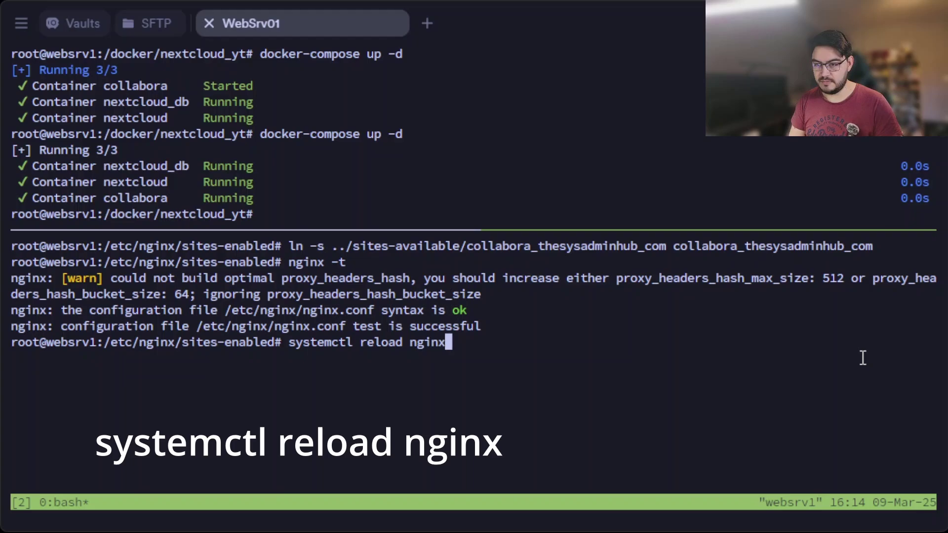
key(Return)
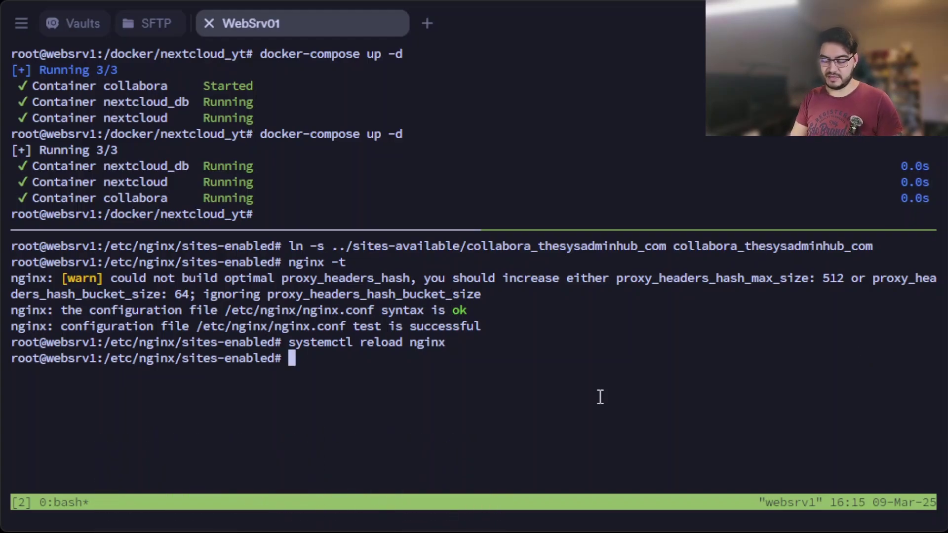
text(c)
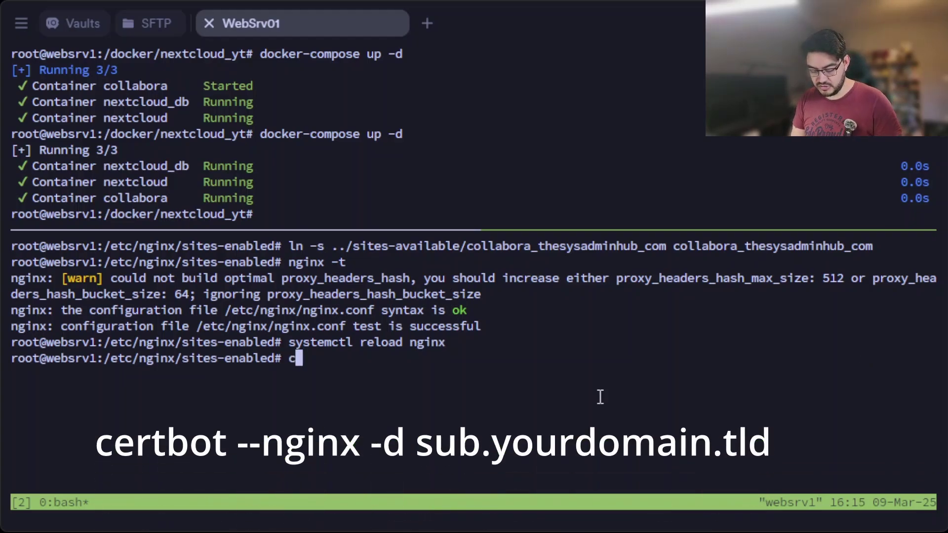
text(ertbot --)
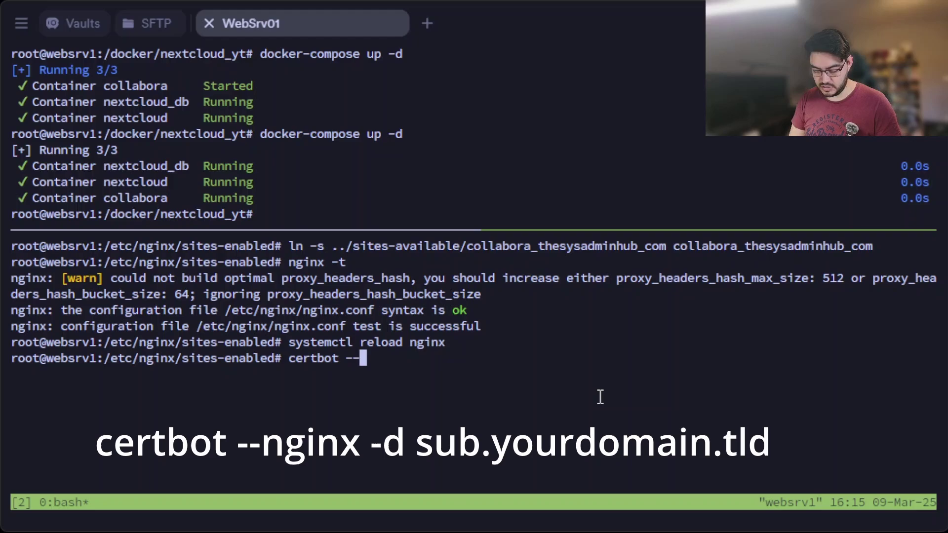
text(nginx )
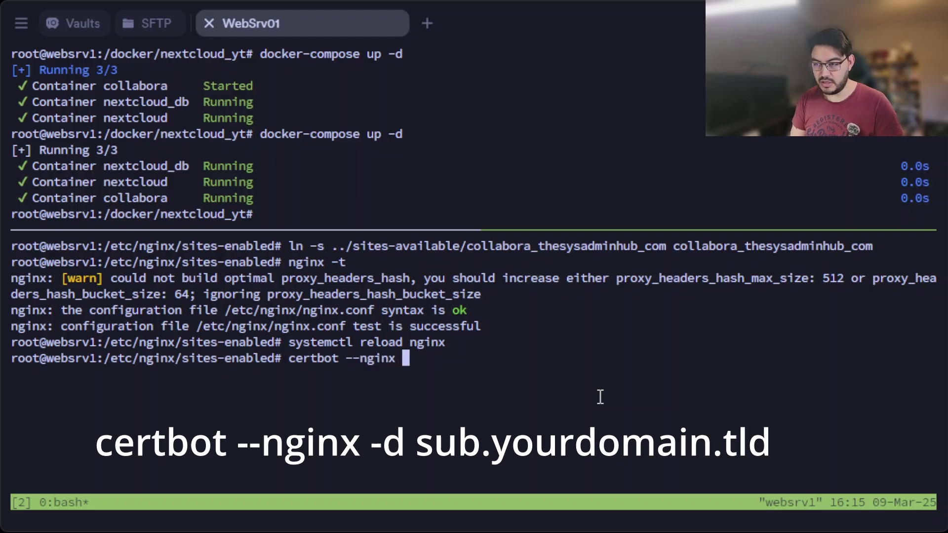
text(-d )
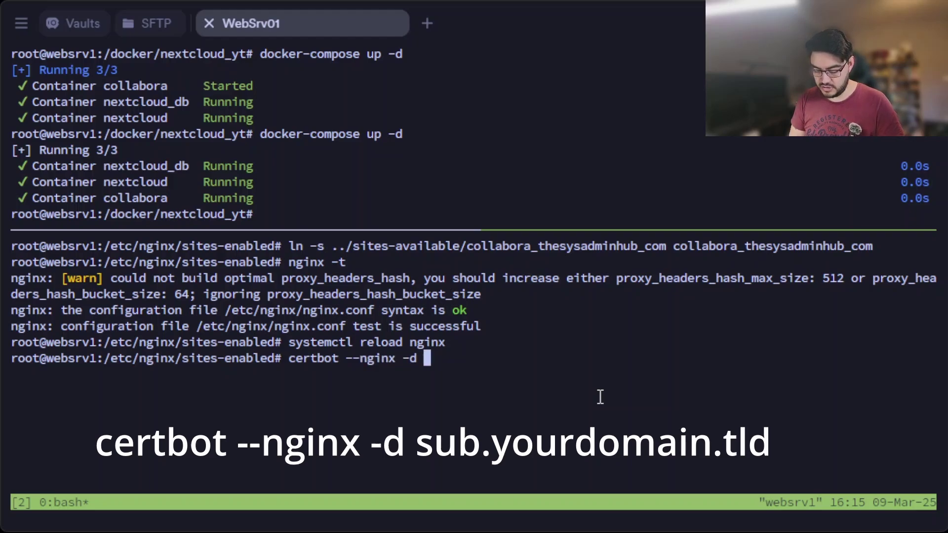
text(collabora.thesysadminhub.com)
Run certbot --nginx -d collabora.thesysadminhub.com to get the certificate.
key(Return)
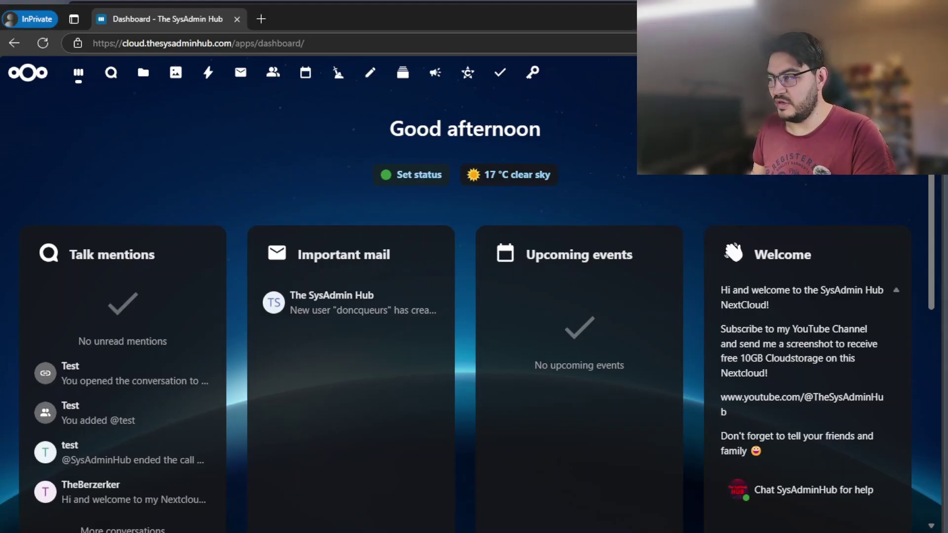
From the avatar menu, go to Administration settings and choose the Office section.
click(926, 73)
click(826, 226)
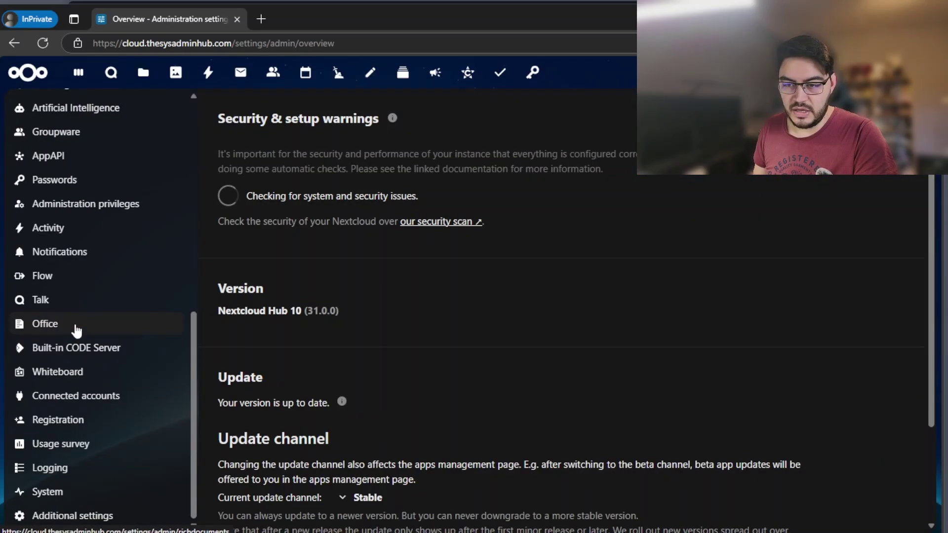
click(45, 324)
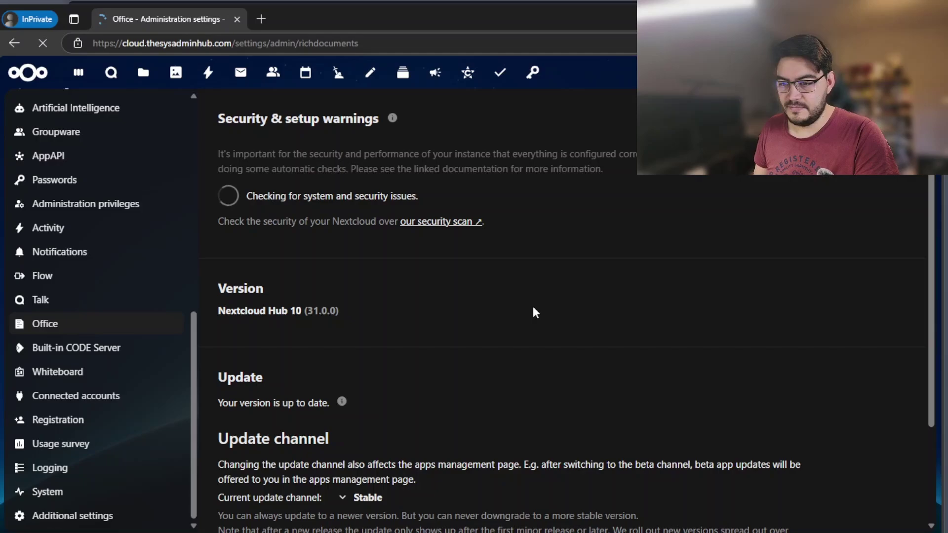
click(225, 283)
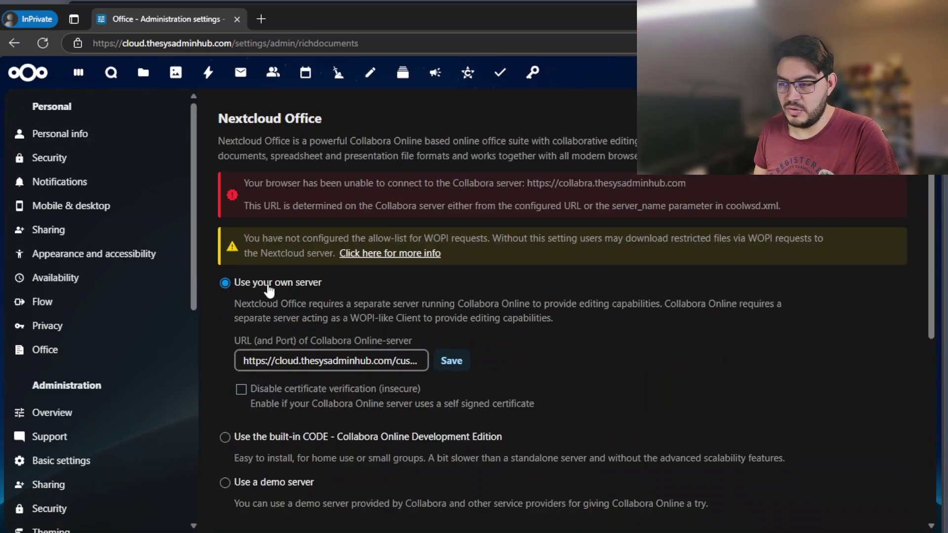
click(374, 361)
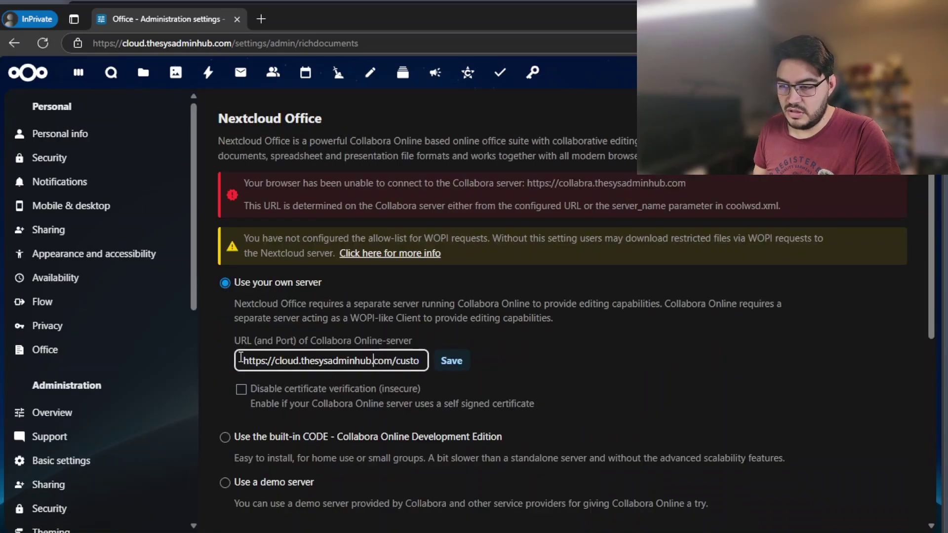
drag(273, 361, 299, 361)
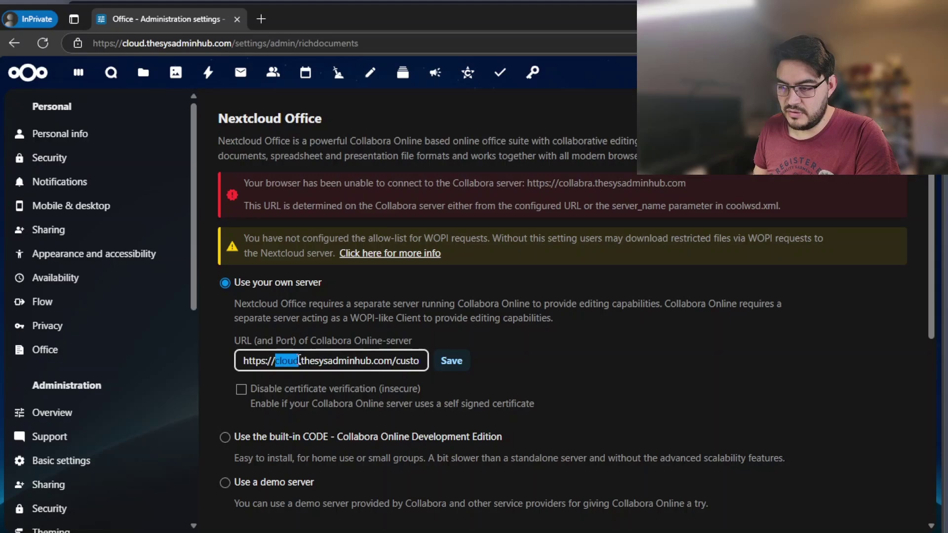
text(colla)
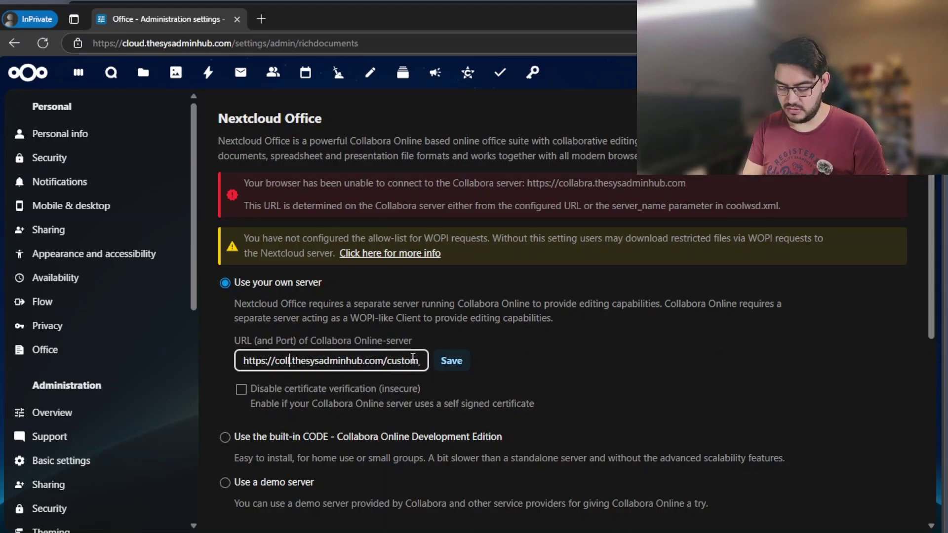
text(bora)
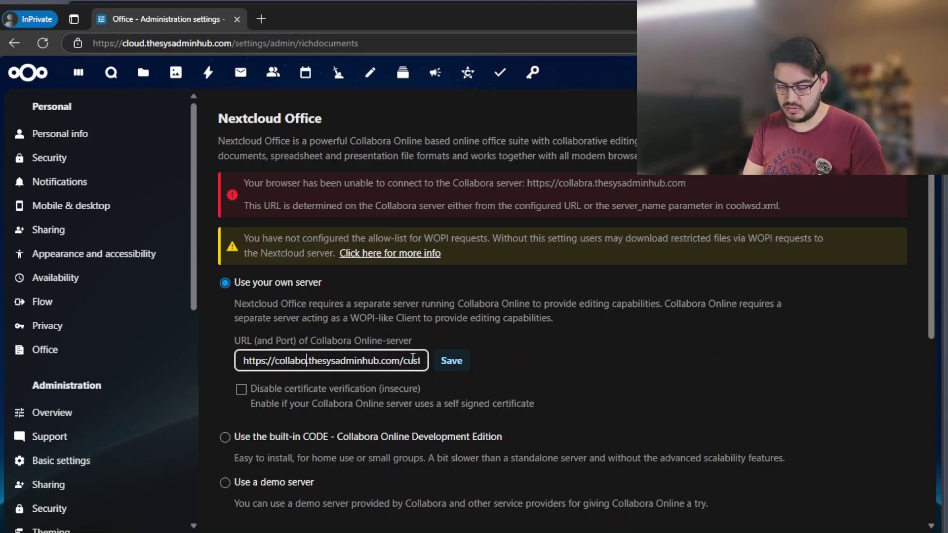
key(ctrl+a)
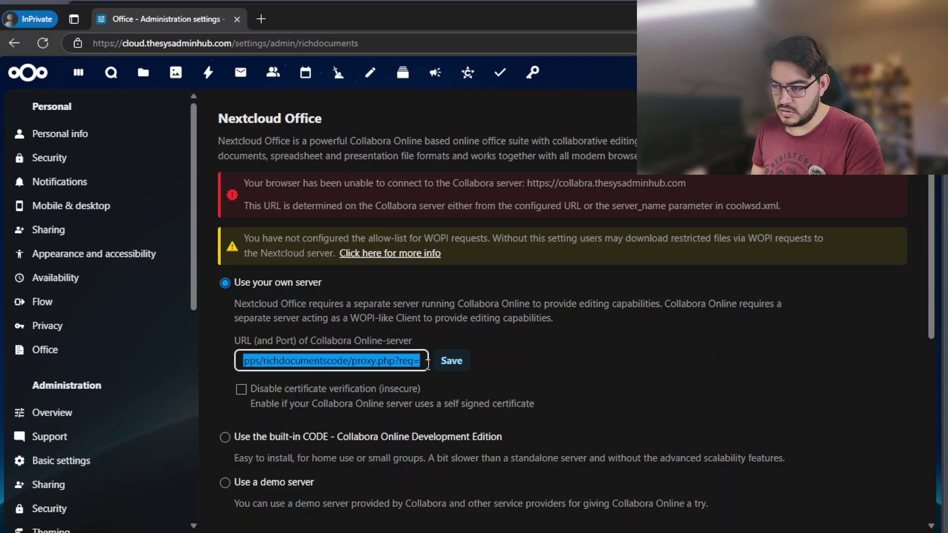
click(352, 361)
drag(261, 360, 423, 361)
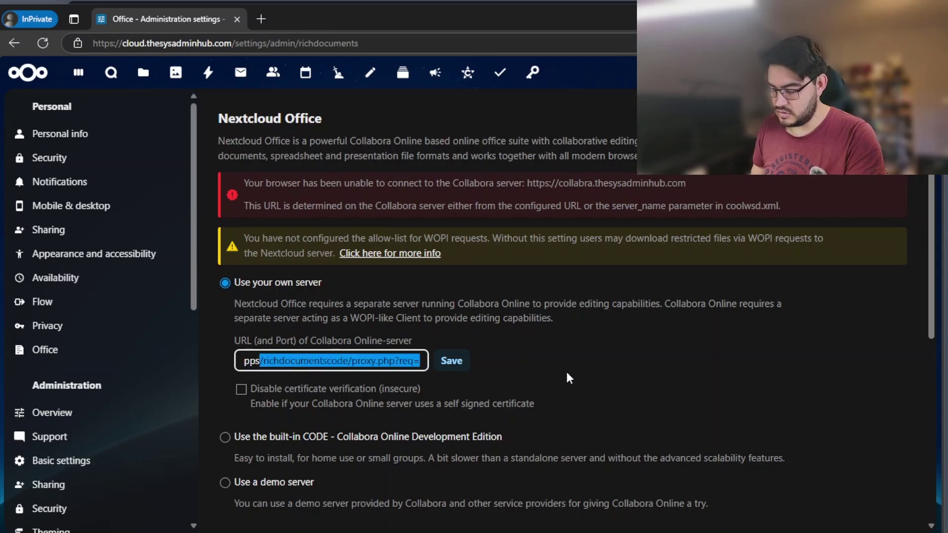
key(BackSpace)
key(BackSpace)
key(BackSpace)
key(BackSpace)
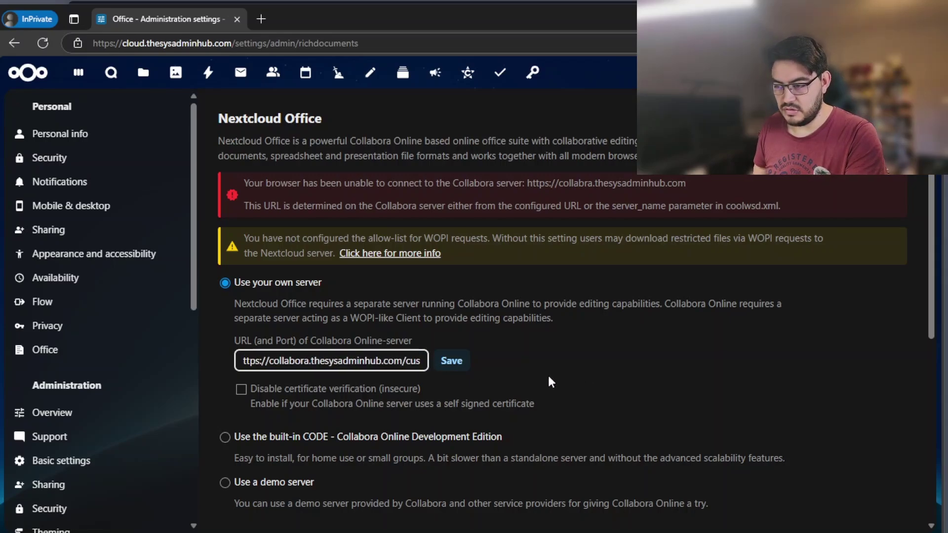
key(BackSpace)
key(BackSpace)
click(451, 361)
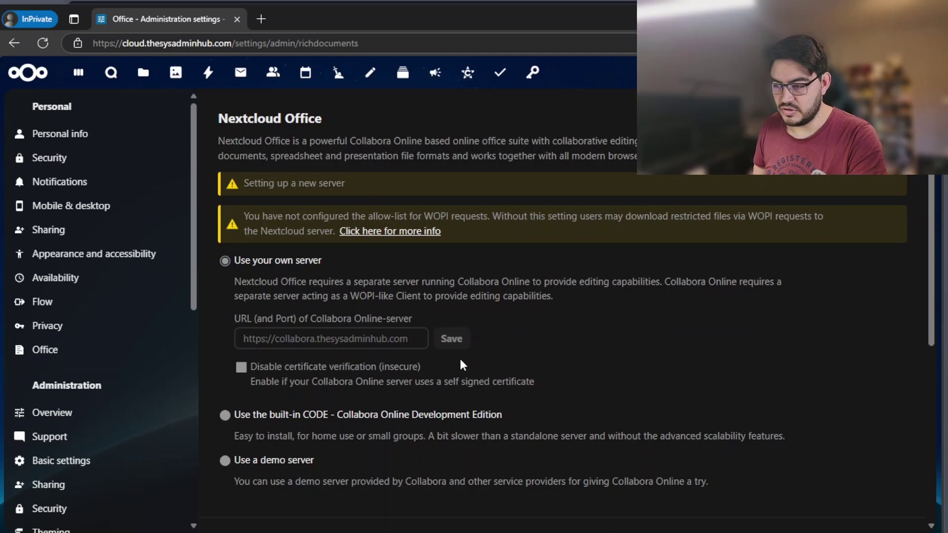
Review the Office settings, tick 'Use Office Open XML (OOXML)', and go to Files.
drag(243, 182, 367, 183)
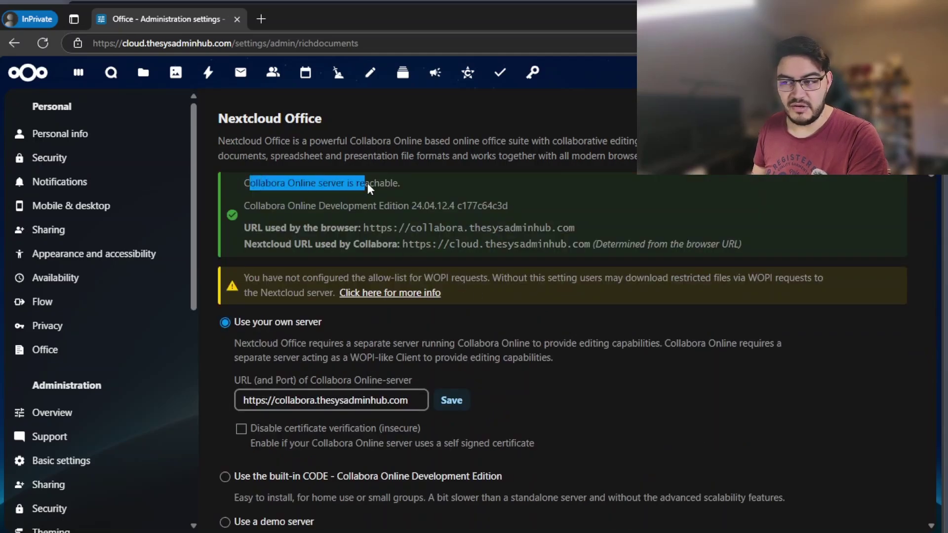
click(294, 209)
drag(295, 207, 414, 206)
click(470, 207)
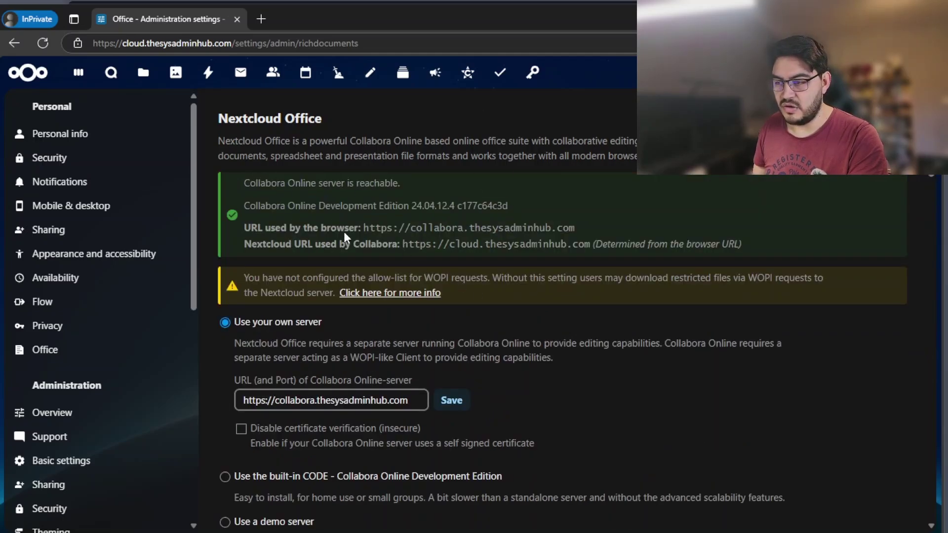
click(466, 255)
scroll(513, 270, down, 2)
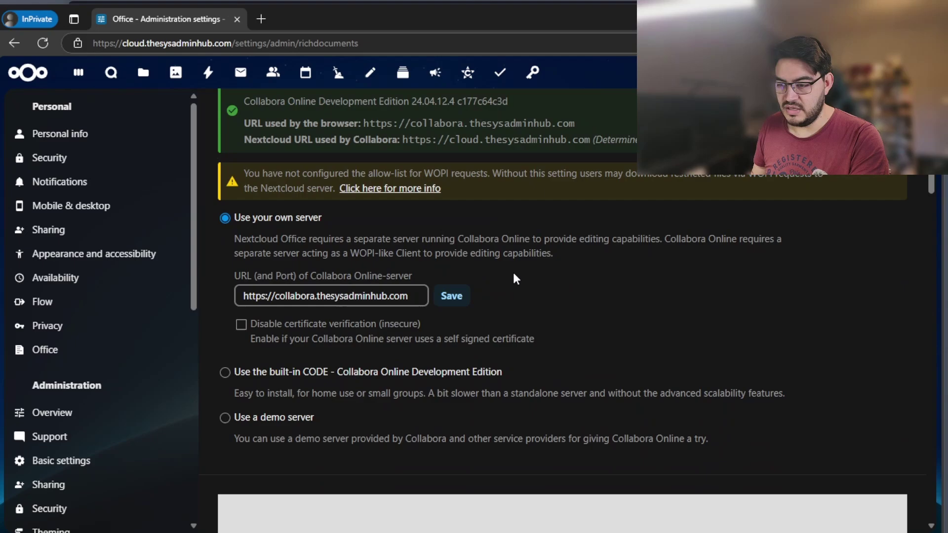
scroll(502, 289, down, 6)
scroll(344, 281, down, 3)
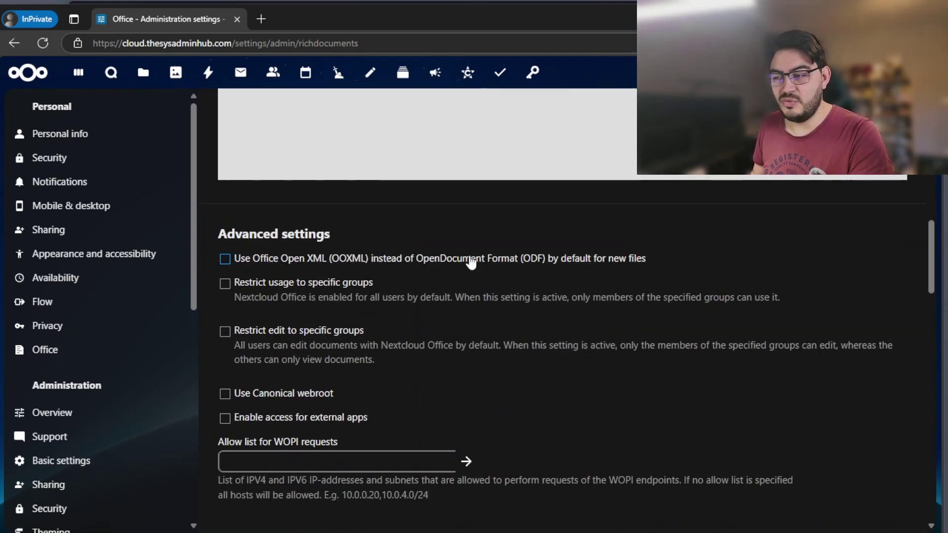
click(544, 261)
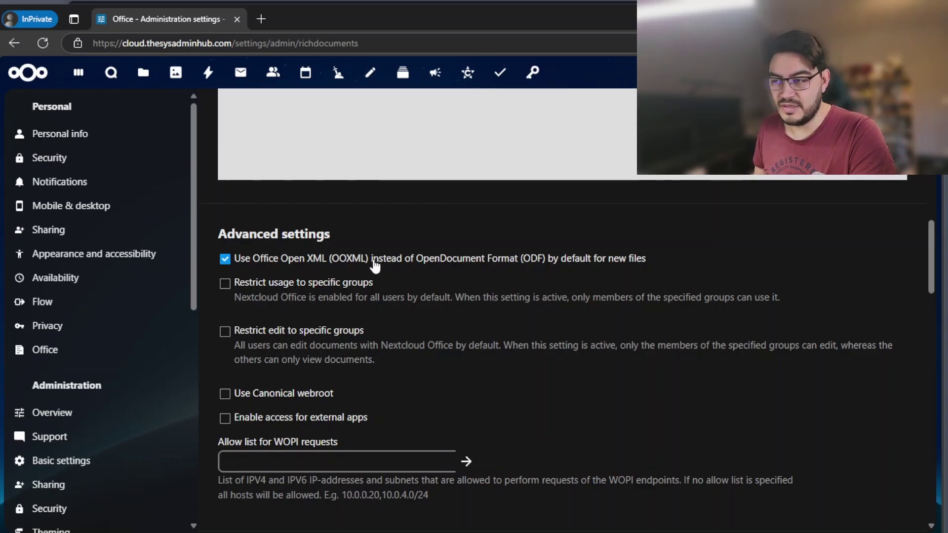
click(144, 72)
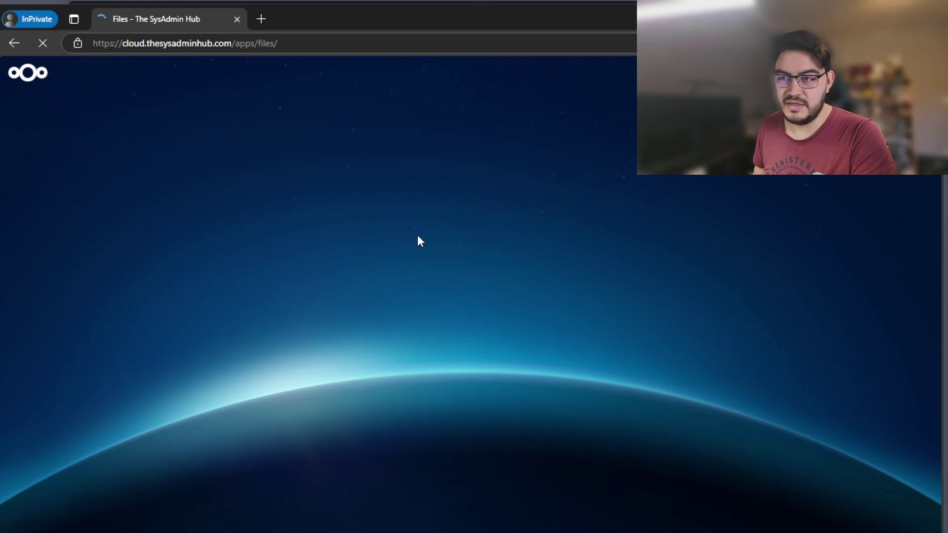
Create a new spreadsheet from + New and name it collabora.xlsx.
click(330, 105)
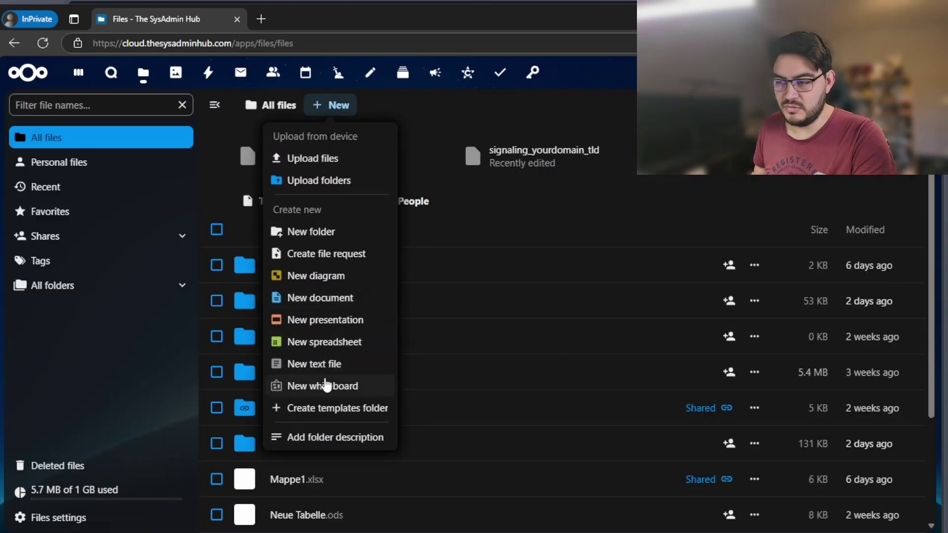
click(324, 341)
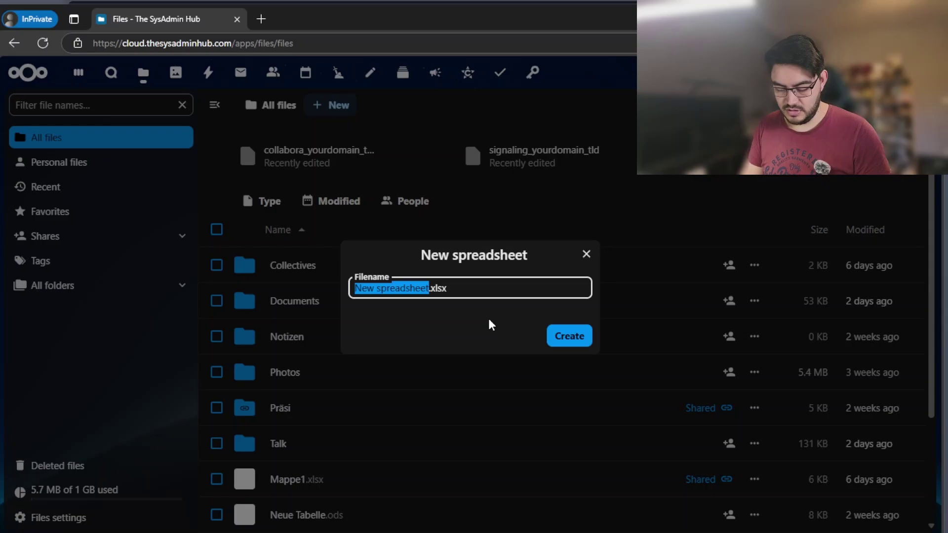
text(colla)
text(bri)
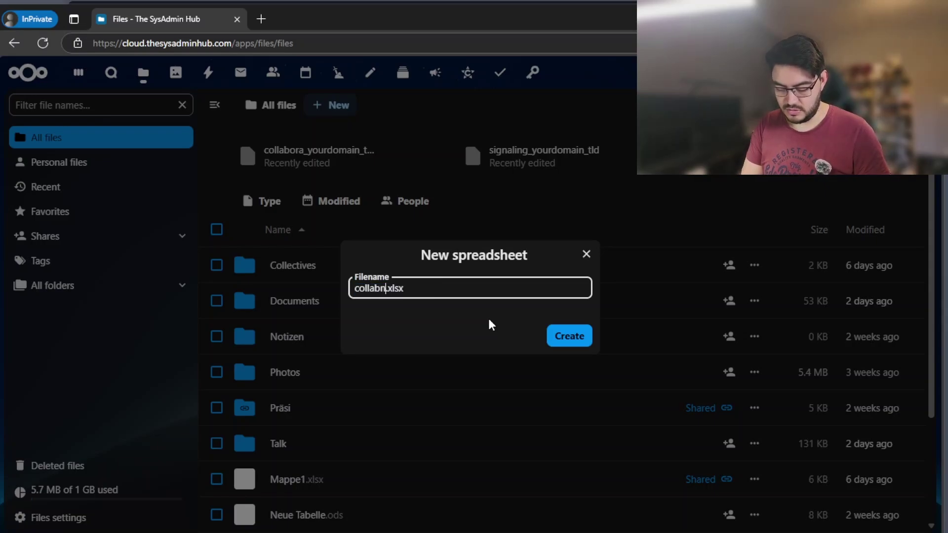
key(BackSpace)
key(BackSpace)
text(bora)
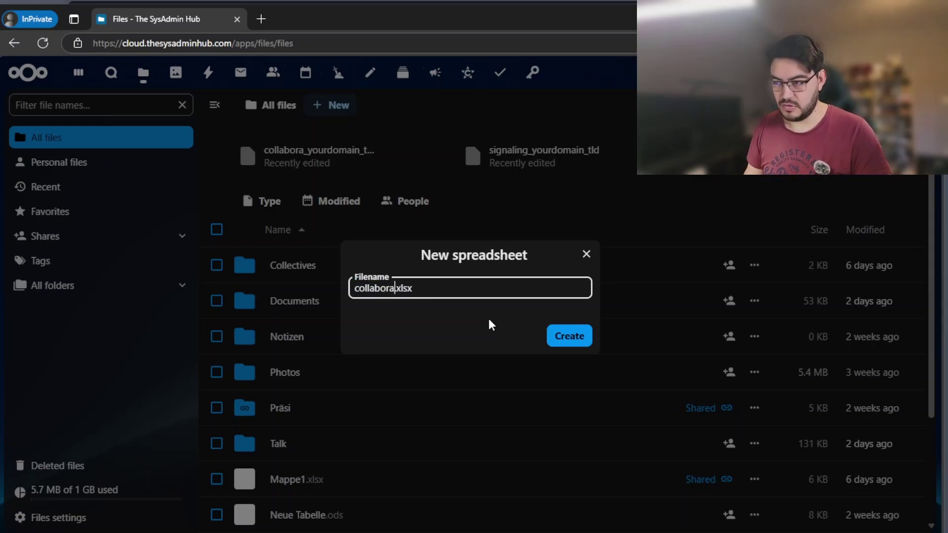
click(580, 353)
click(407, 296)
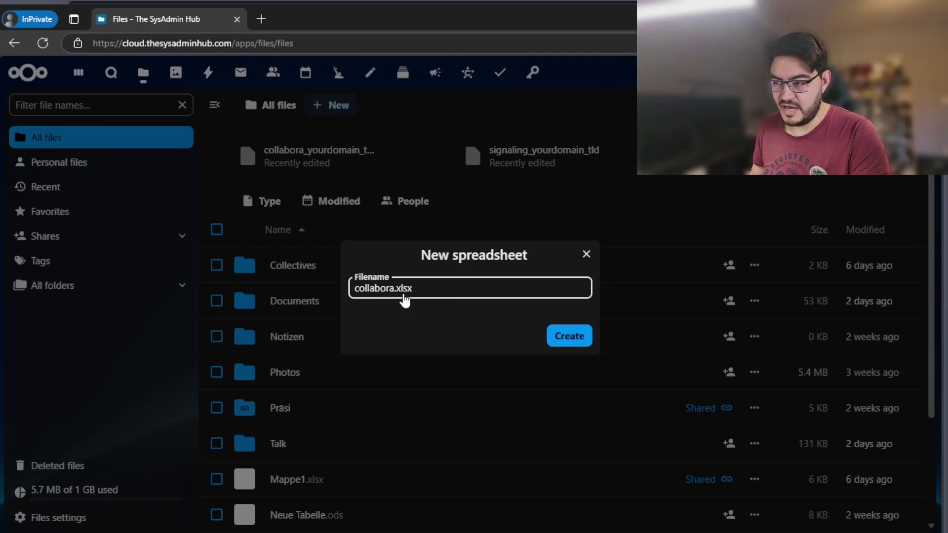
click(570, 336)
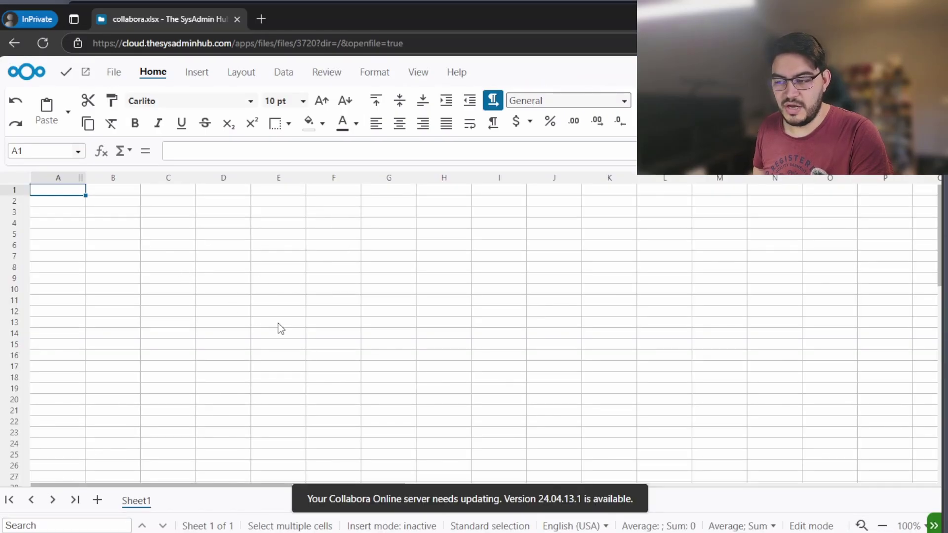
Select cells such as G16 and D10 in collabora.xlsx and enter test text.
drag(279, 356, 168, 335)
click(389, 356)
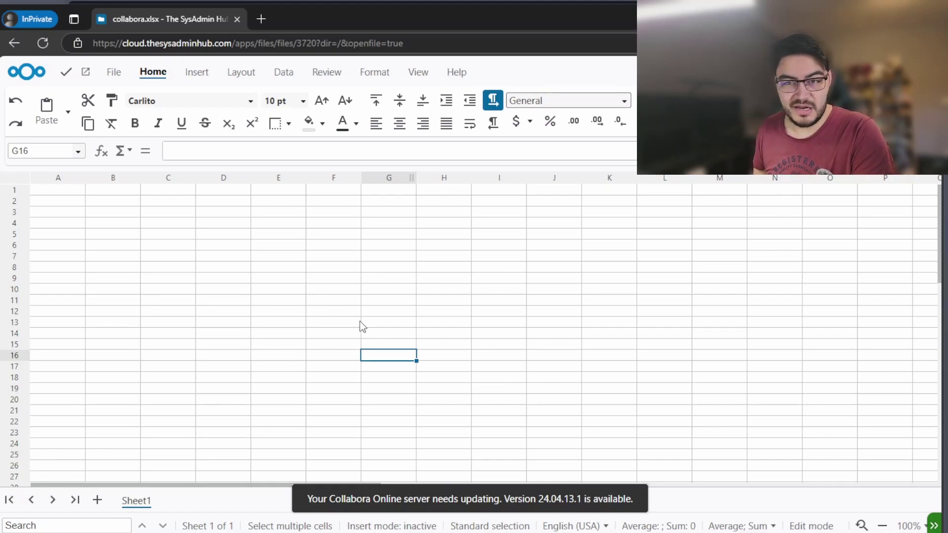
click(223, 289)
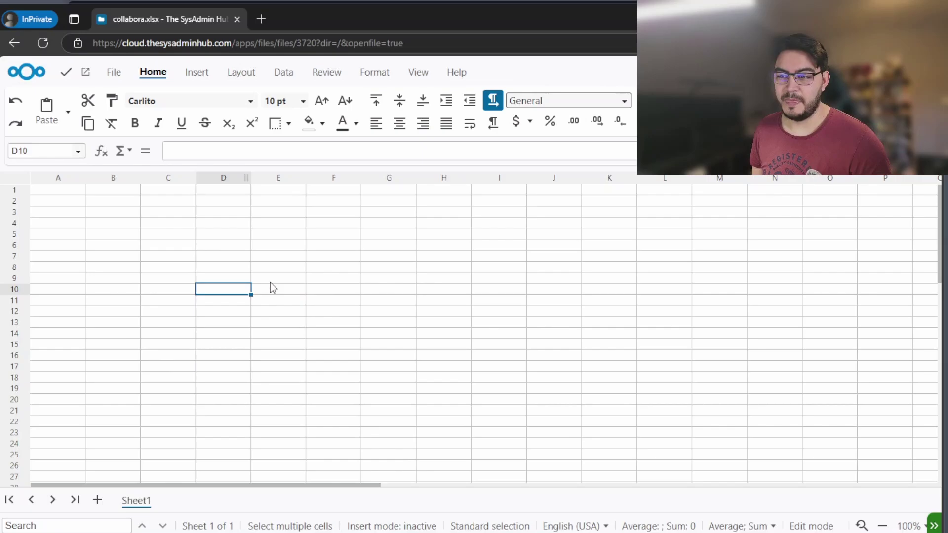
text(fdssf)
click(334, 278)
text(khjkk)
click(240, 245)
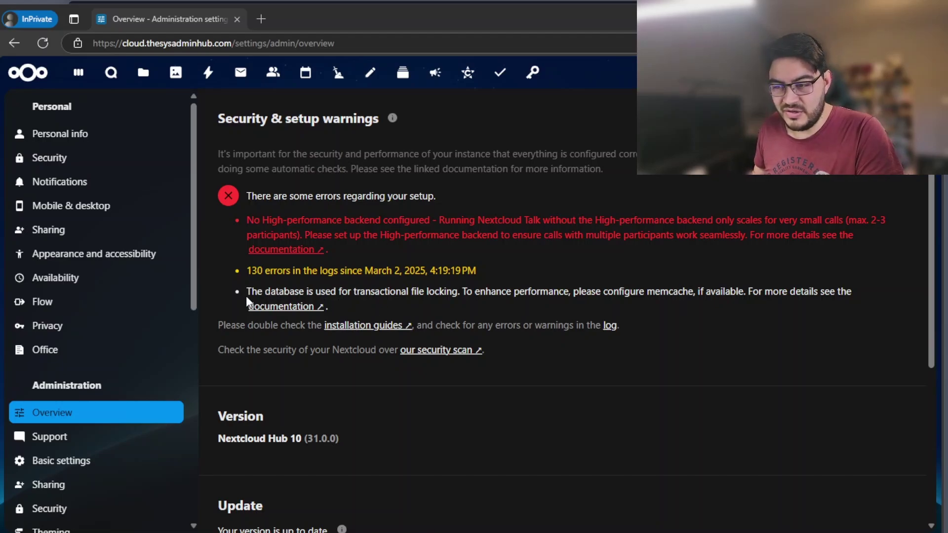
Highlight the Overview warning recommending memcache for transactional file locking.
drag(247, 291, 463, 292)
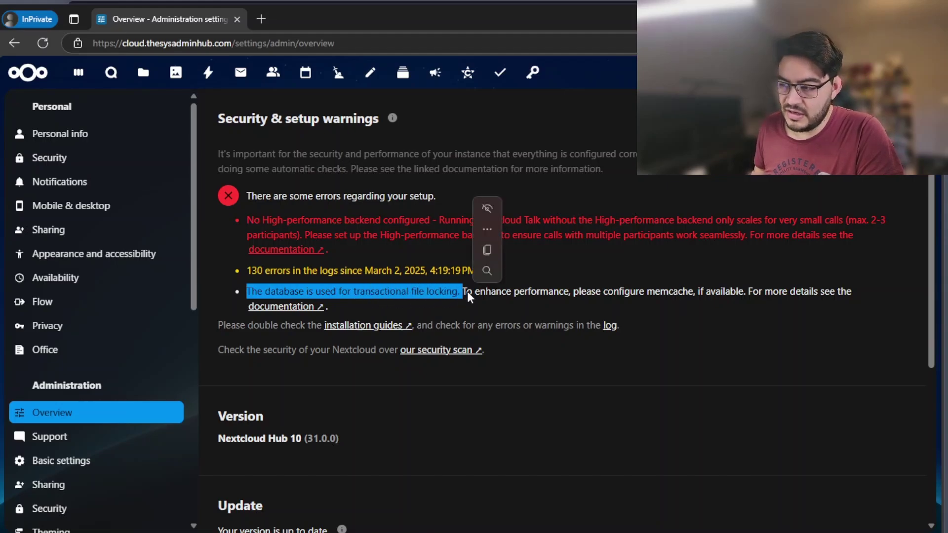
click(468, 292)
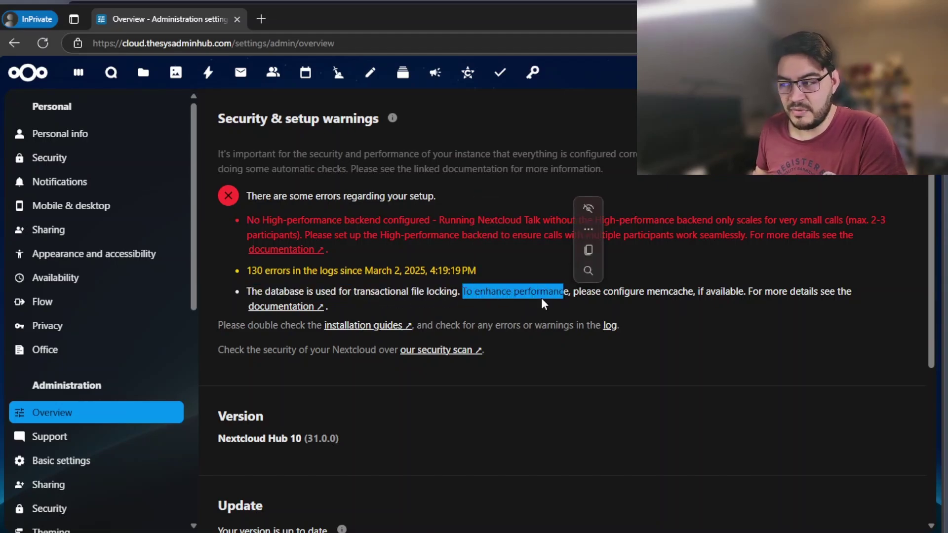
click(624, 289)
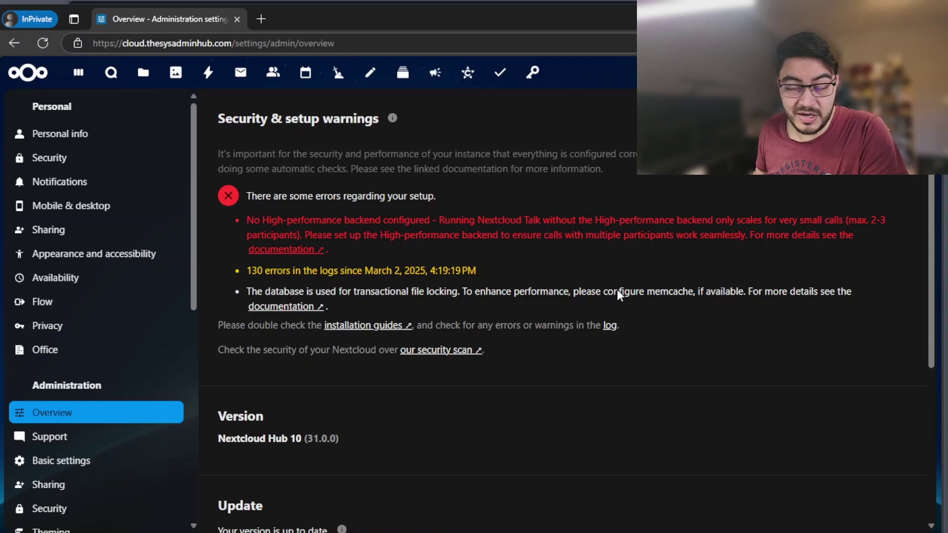
drag(635, 290, 289, 288)
click(340, 288)
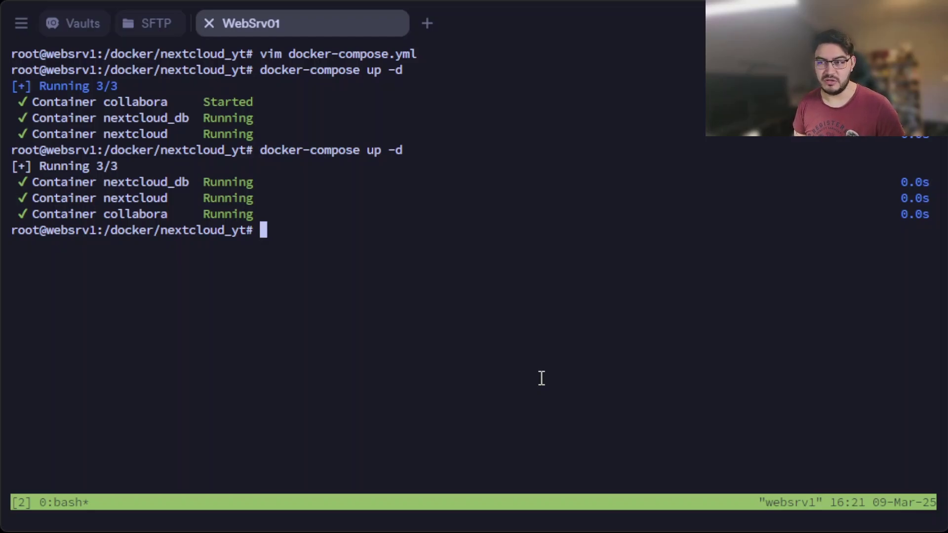
Reopen docker-compose.yml in vim and insert a new line below the collabora networks entry.
key(Up)
key(Up)
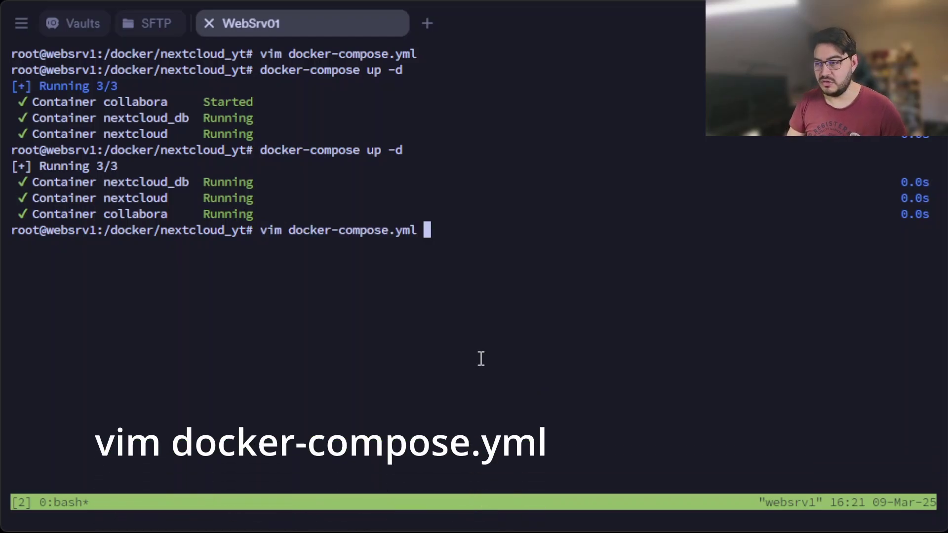
key(Return)
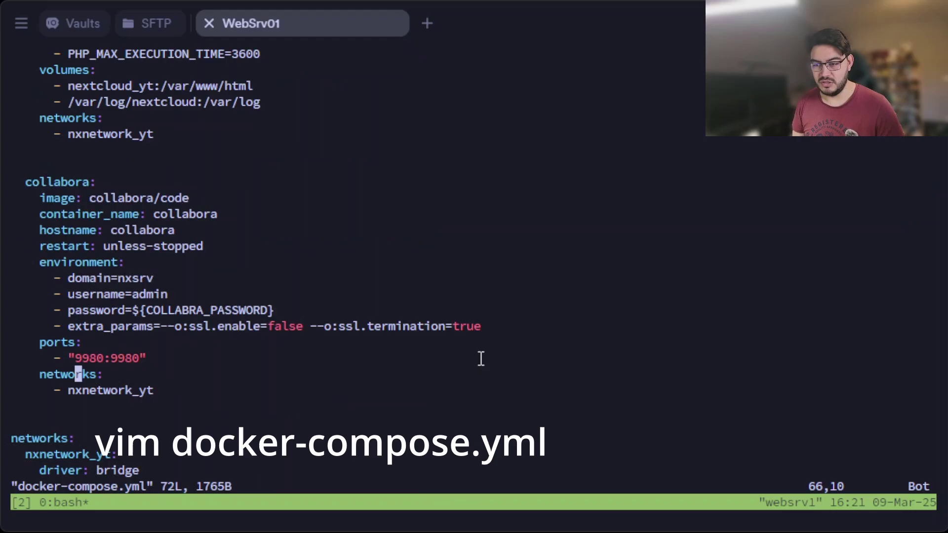
key(Down)
key(Down)
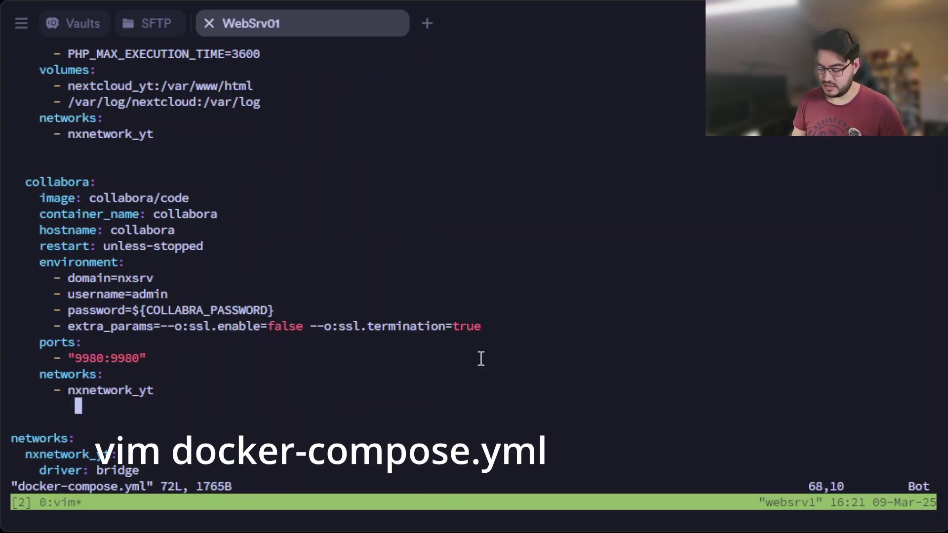
key(o)
key(BackSpace)
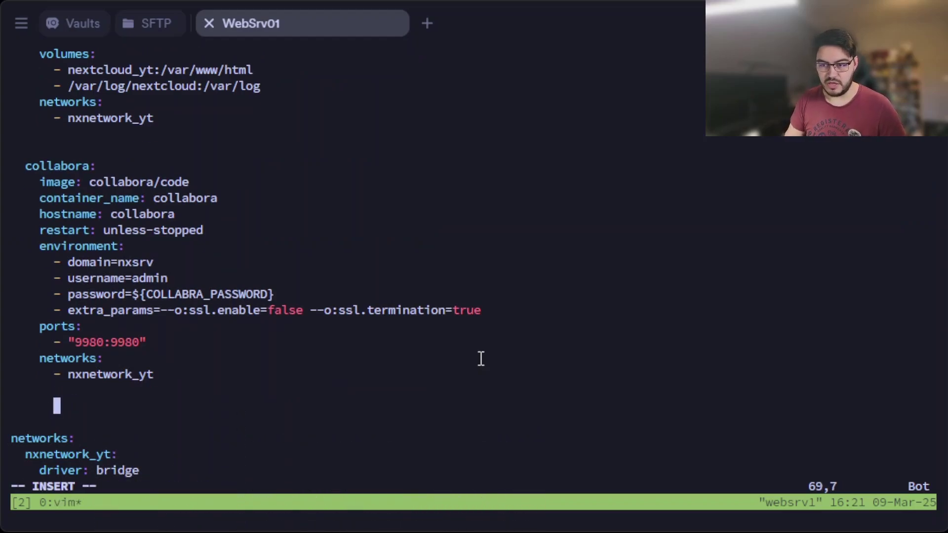
key(BackSpace)
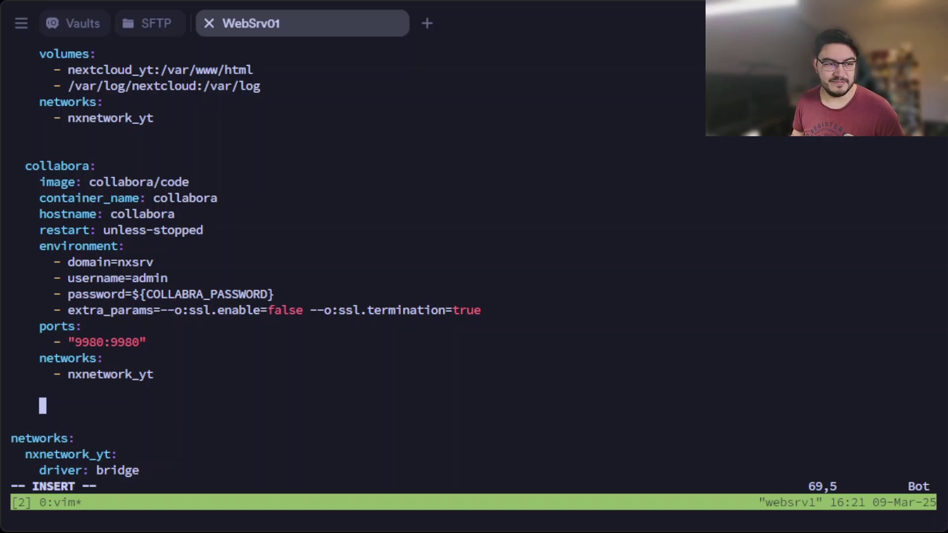
Paste the redis:alpine service block and review its image, container_name and hostname lines.
key(ctrl+shift+v)
key(Escape)
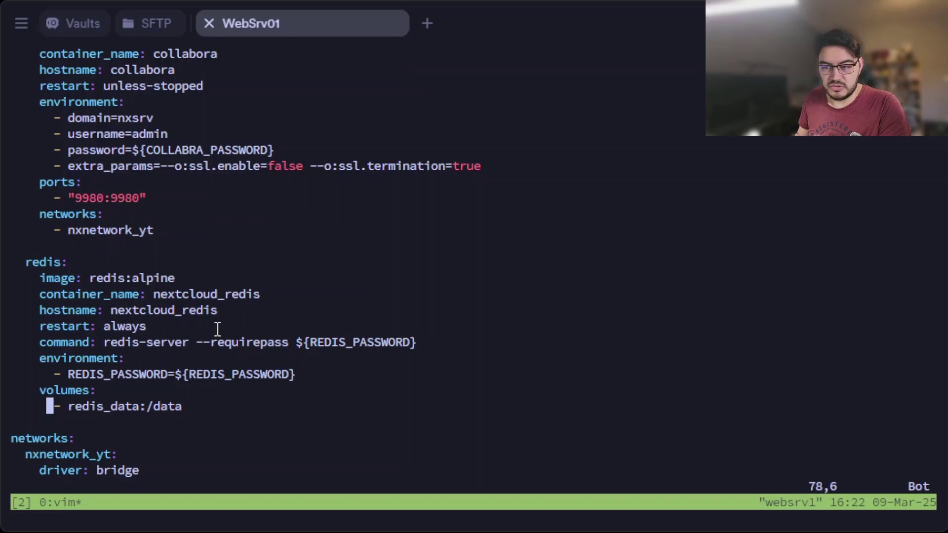
key(k)
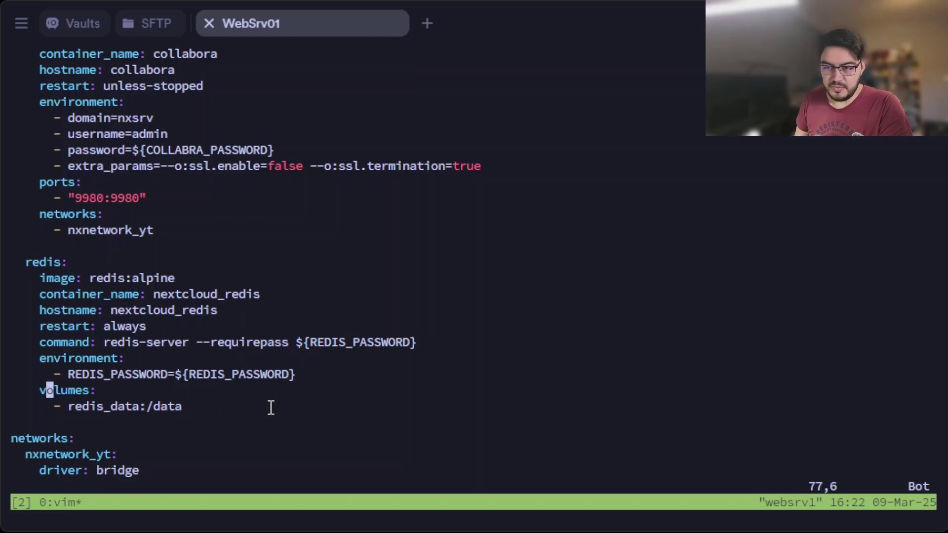
key(k)
key(k)
key(k)
key(k)
key(k)
key(k)
key(j)
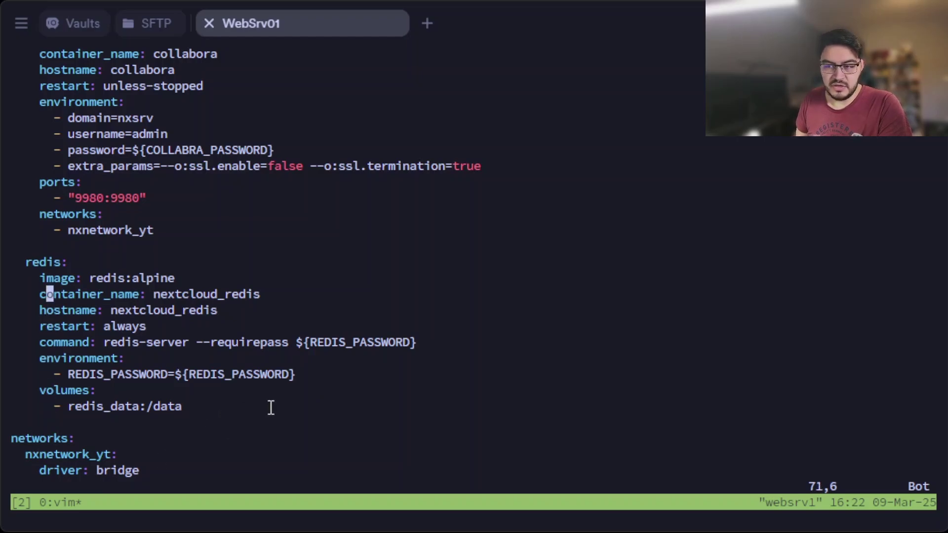
key(l)
key(w)
key(w)
key(w)
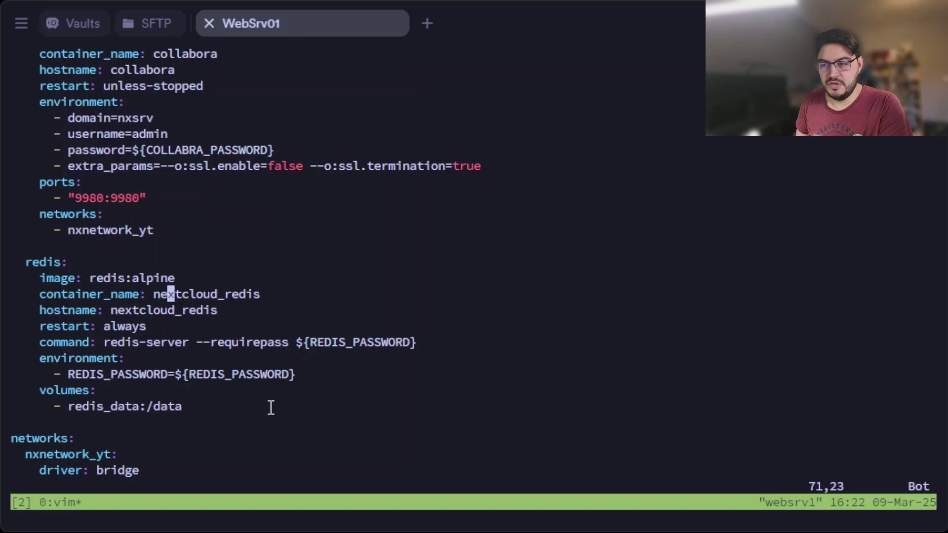
key(k)
key(b)
key(b)
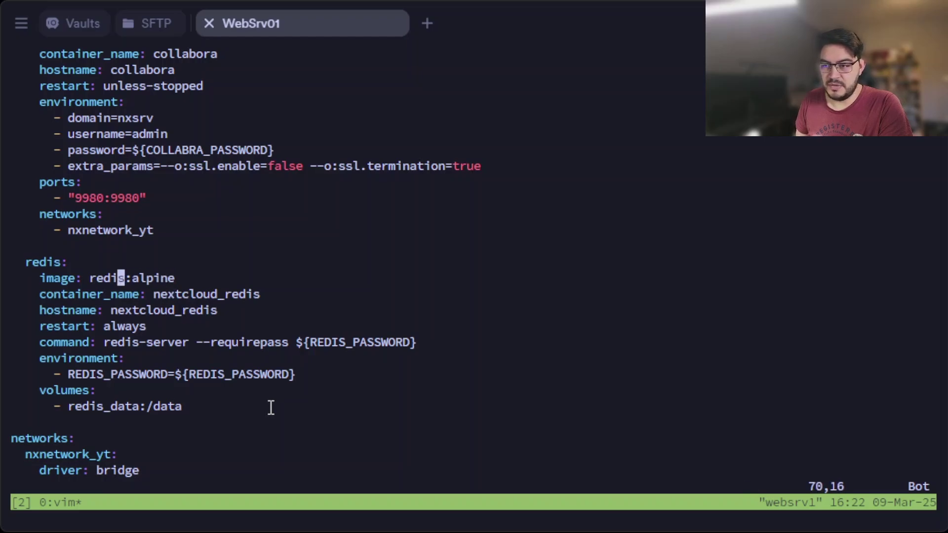
key(j)
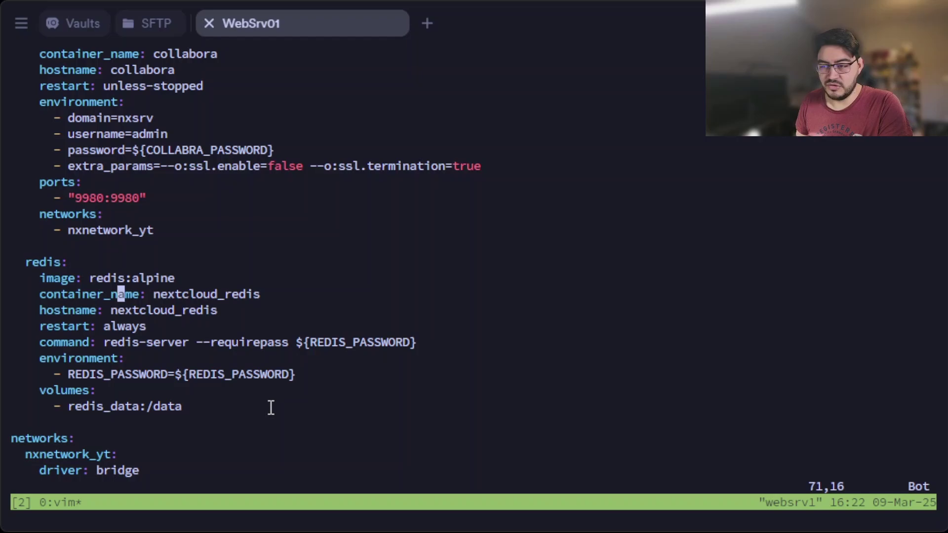
key(j)
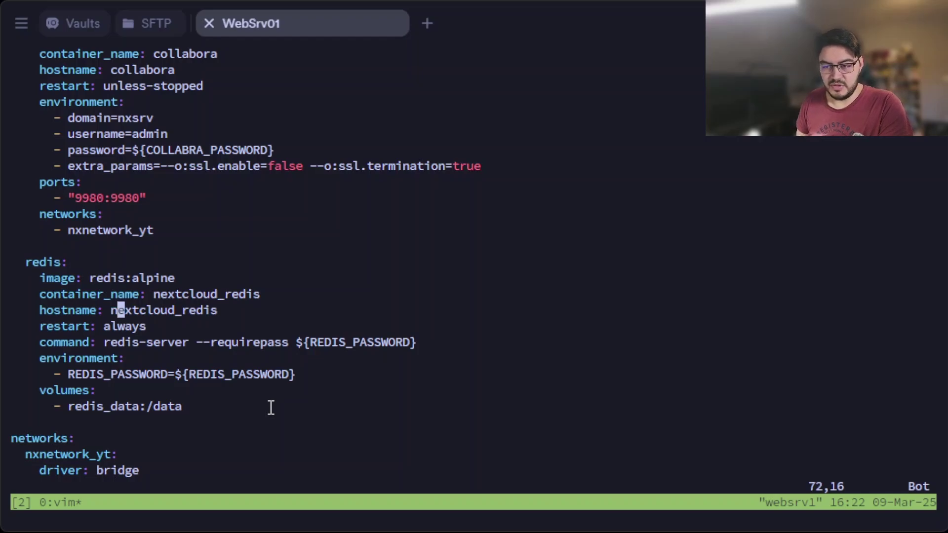
key(j)
key(j)
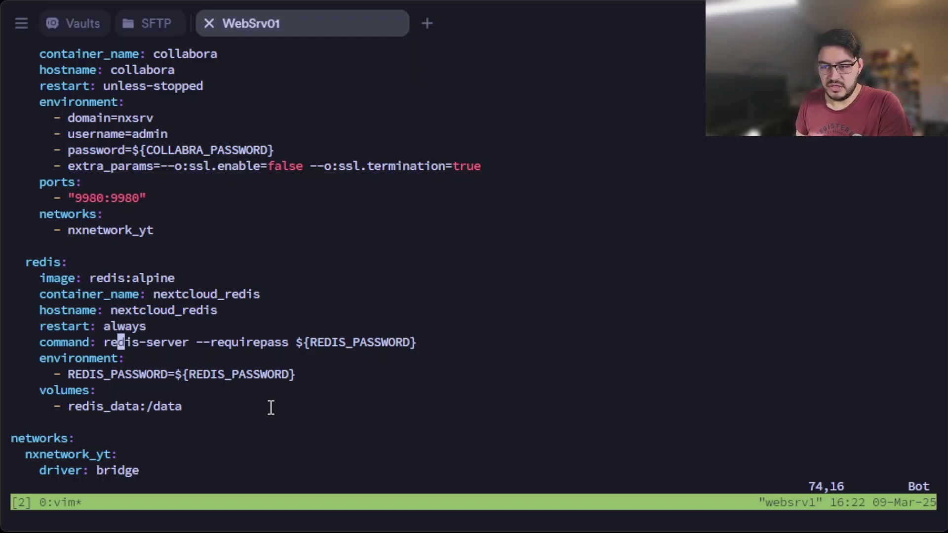
Check the redis-server requirepass command, REDIS_PASSWORD variable and redis_data volume lines.
key(h)
key(h)
key(h)
key(l)
key(l)
key(l)
key(l)
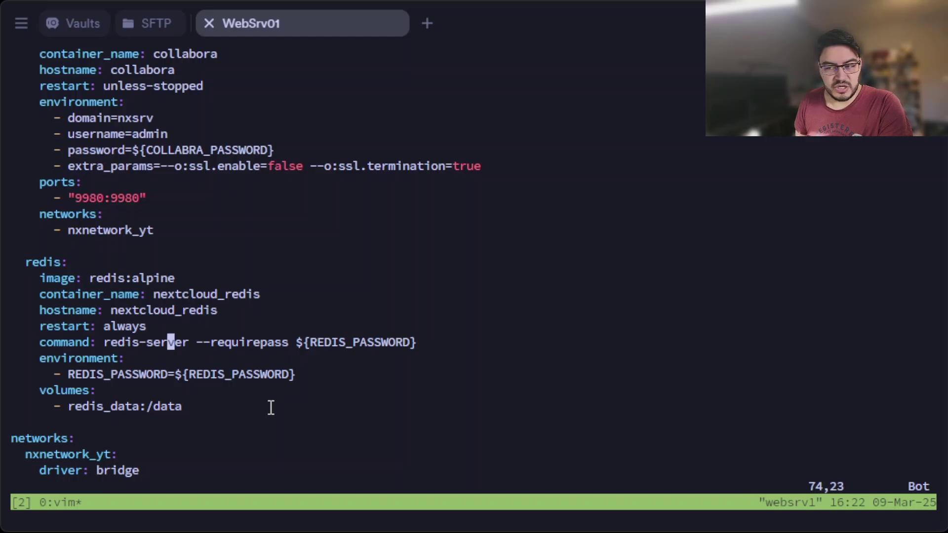
key(l)
key(l)
key(l)
key(l)
key(l)
key(l)
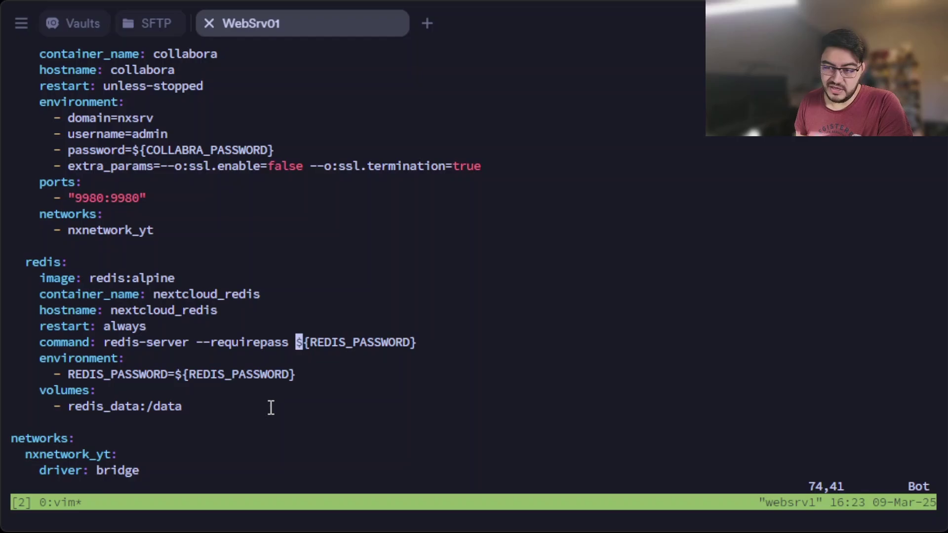
key(j)
key(j)
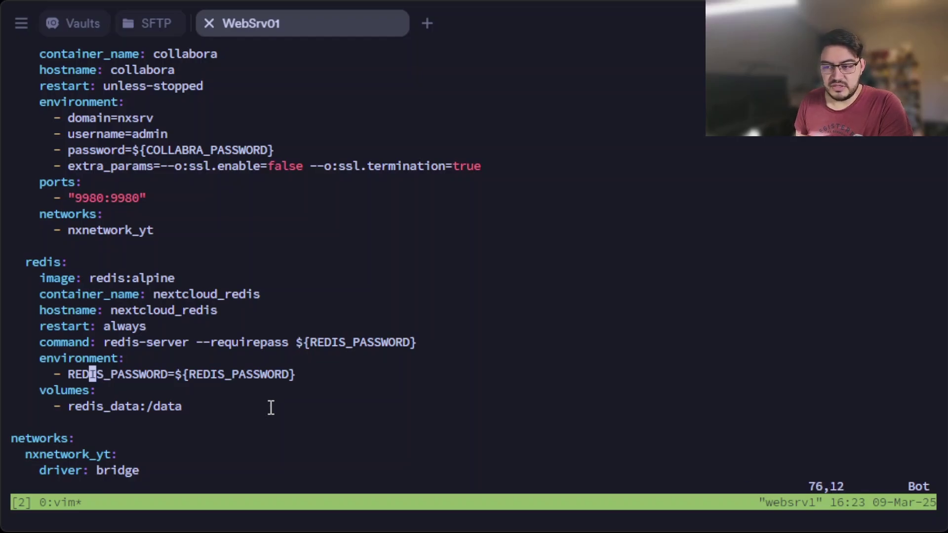
key(w)
key(w)
key(w)
key(w)
key(w)
key(j)
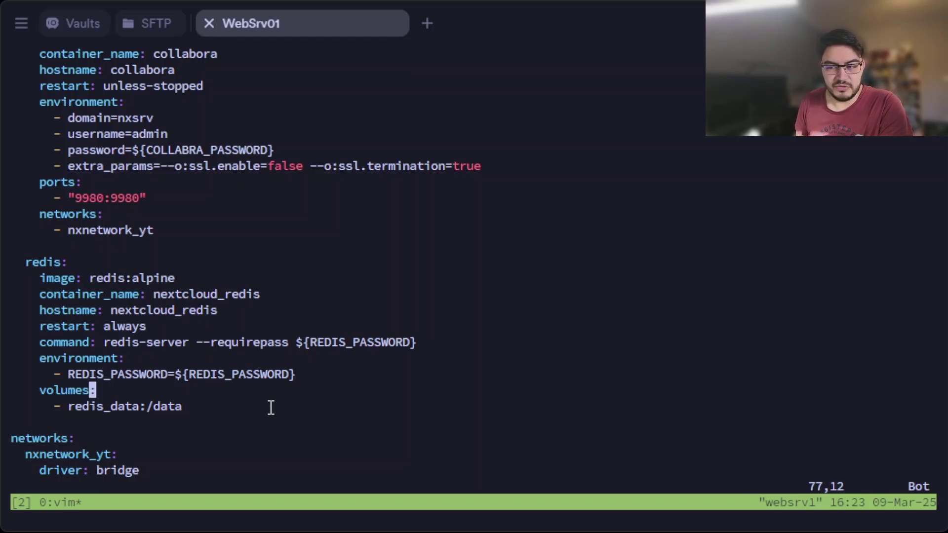
key(j)
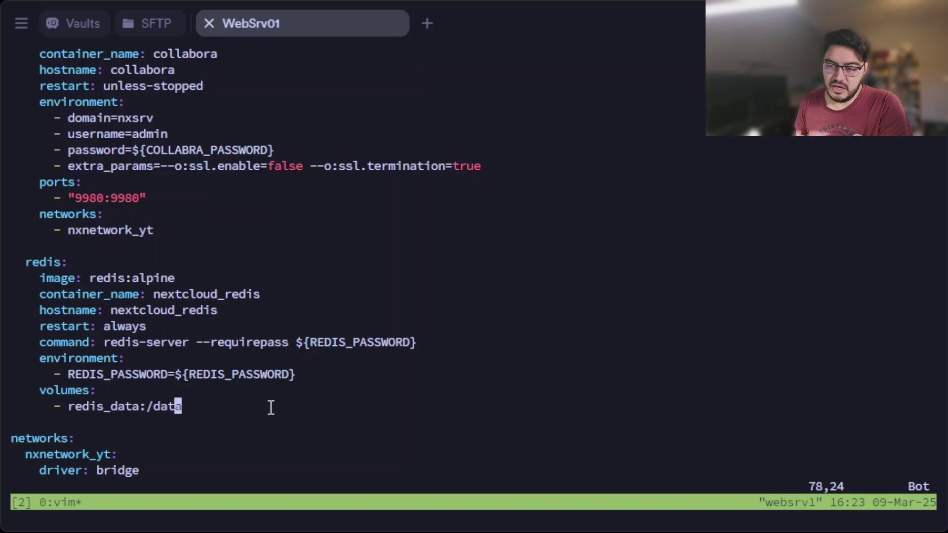
key(h)
key(b)
key(h)
key(h)
key(h)
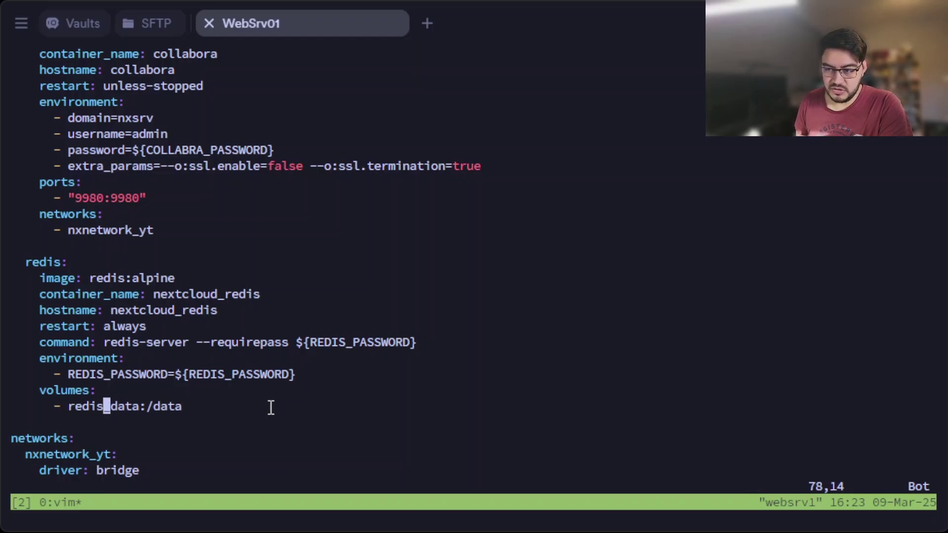
key(h)
key(h)
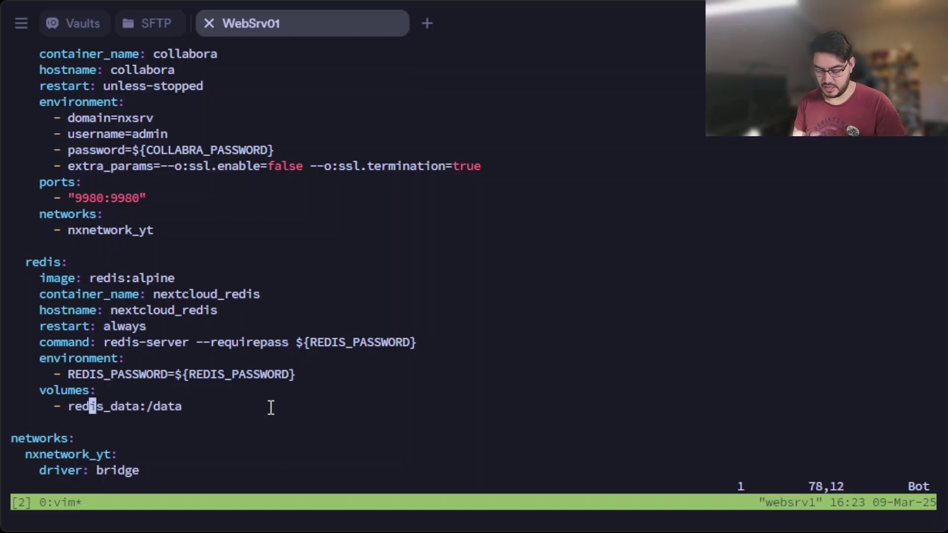
Compare the redis volume with the declared redis_data_yt volume and begin quitting vim.
key(g)
key(g)
key(j)
key(j)
key(j)
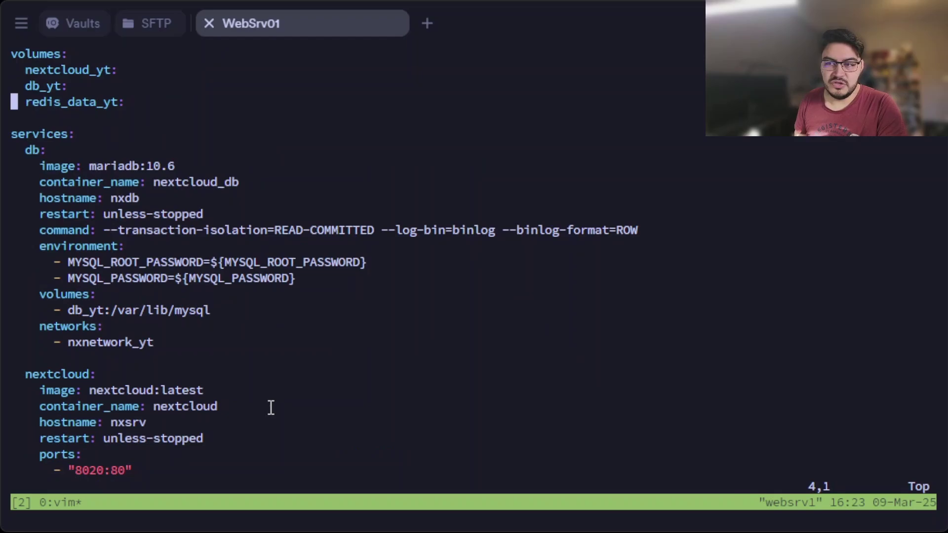
key(l)
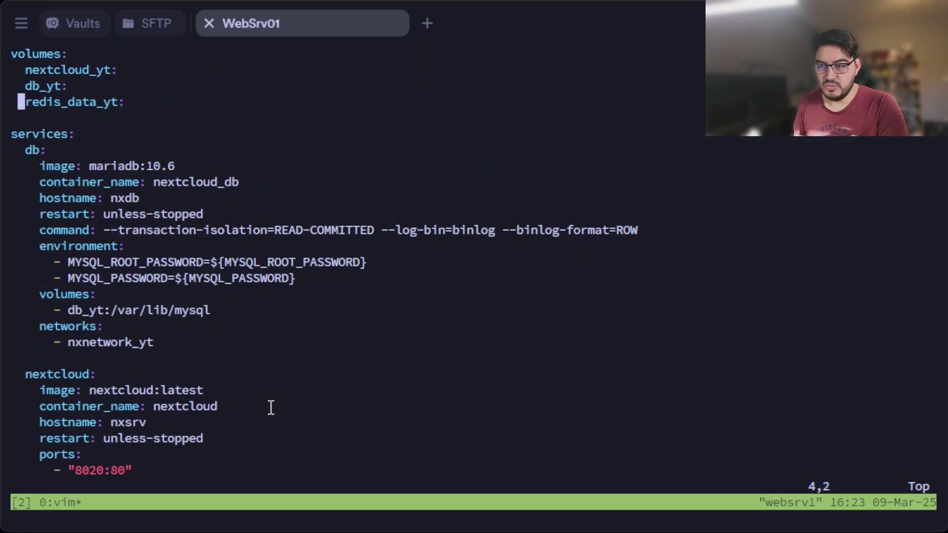
key(j)
key(shift+g)
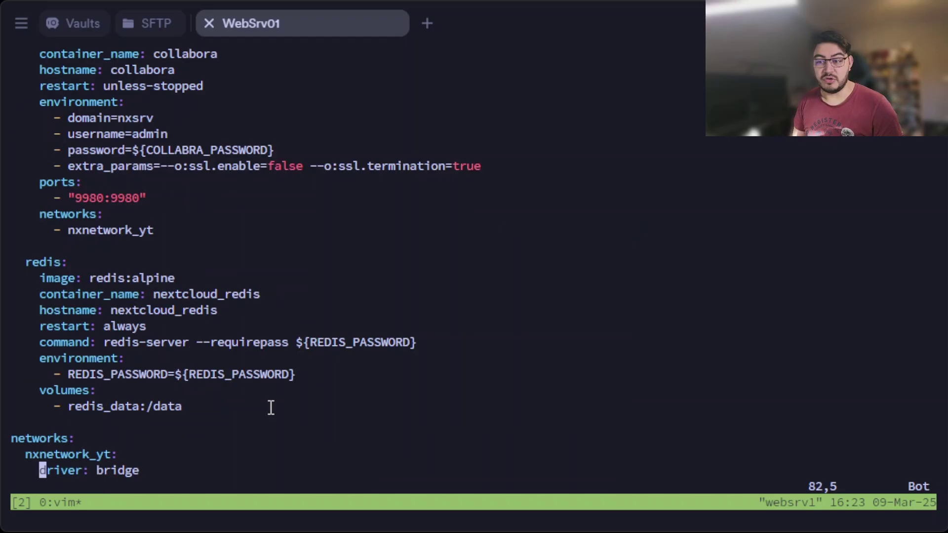
key(k)
key(k)
key(colon)
text(q)
Quit vim, run docker-compose up -d, hit the undefined volume error, and reopen the file.
key(Return)
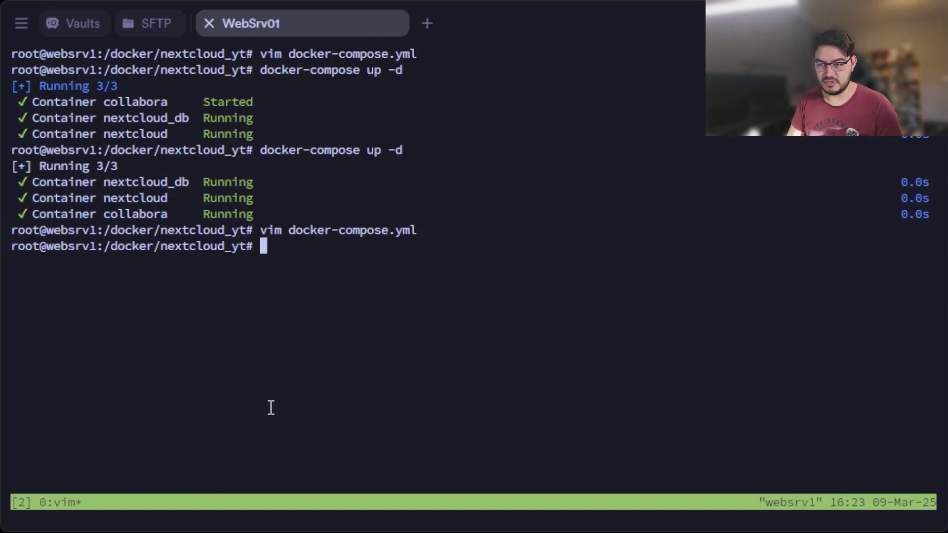
text(docker-compose up -d)
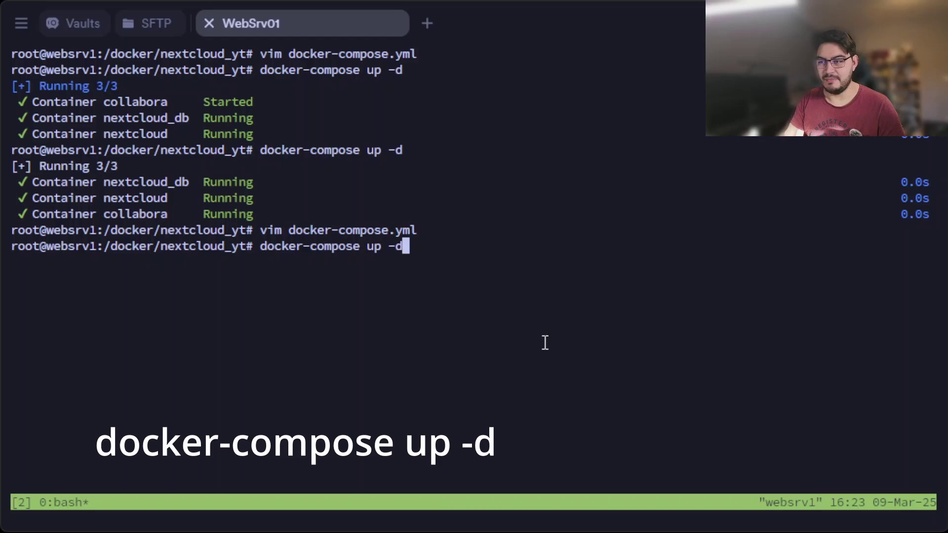
key(Return)
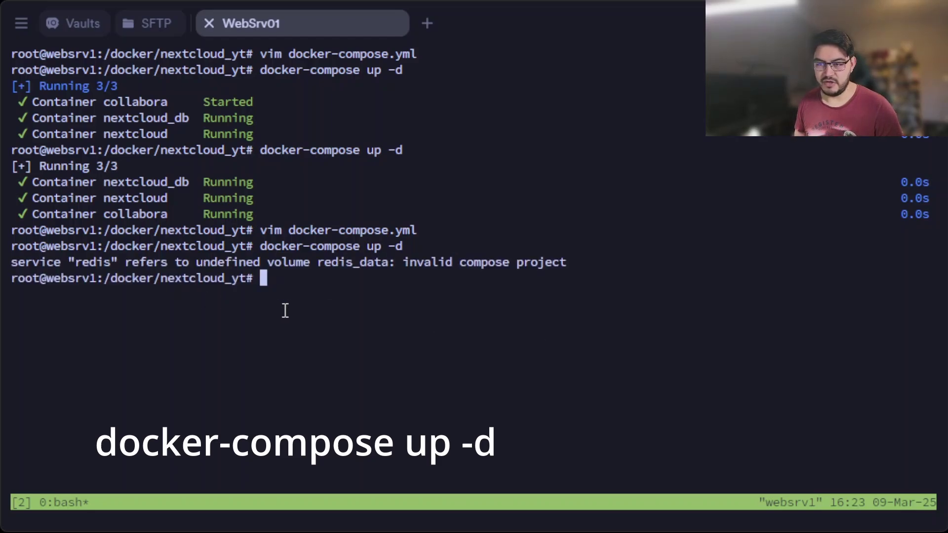
key(Up)
key(Up)
key(Return)
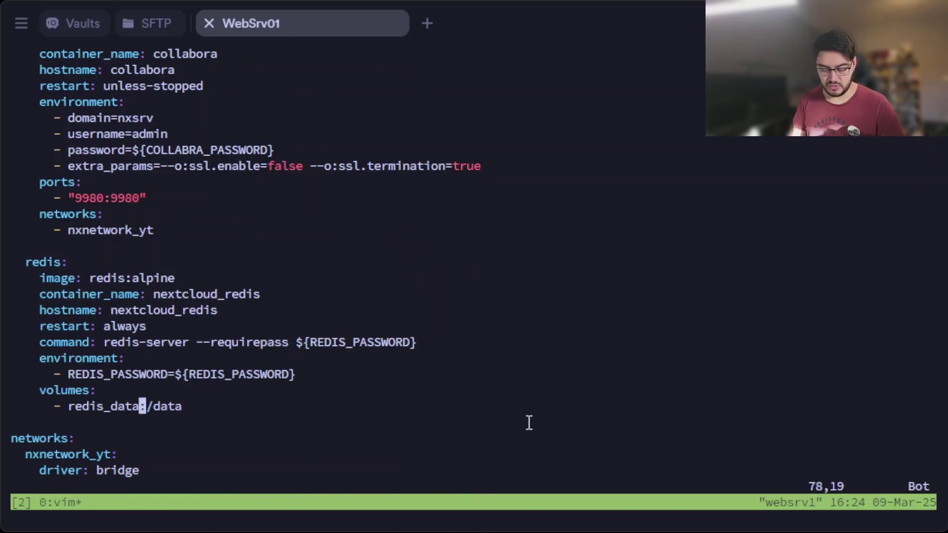
Rename the redis volume to redis_data_yt to match the declared volumes and save.
key(g)
key(g)
key(j)
key(j)
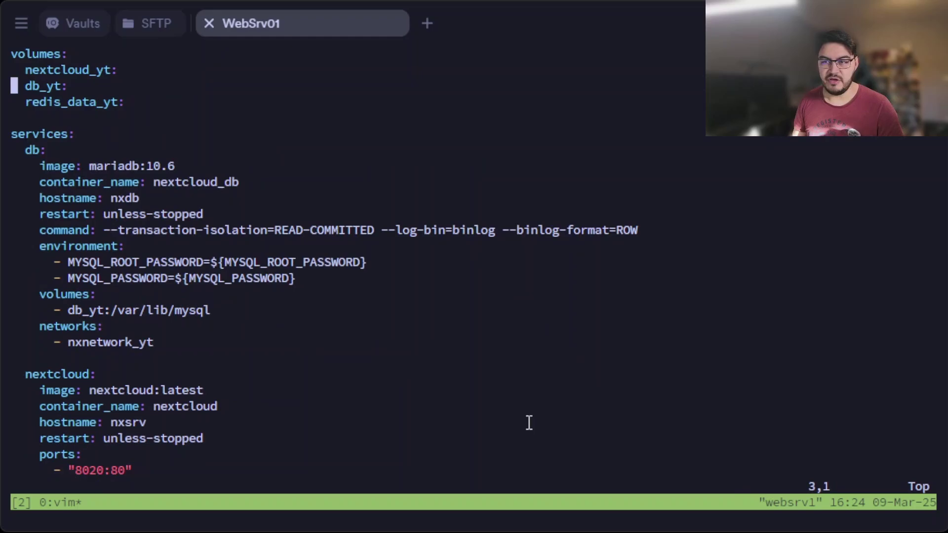
key(j)
key(shift+g)
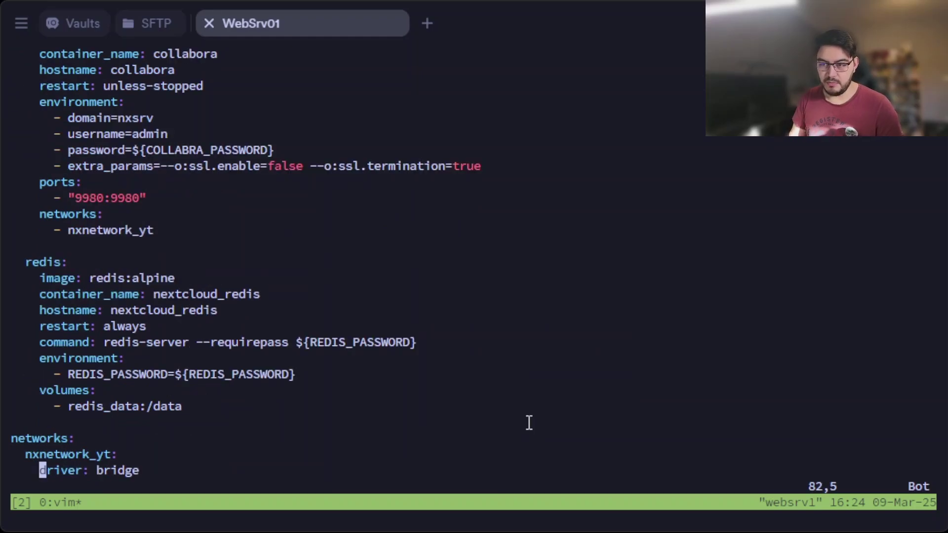
key(k)
key(k)
key(k)
key(k)
key(l)
key(l)
key(l)
key(l)
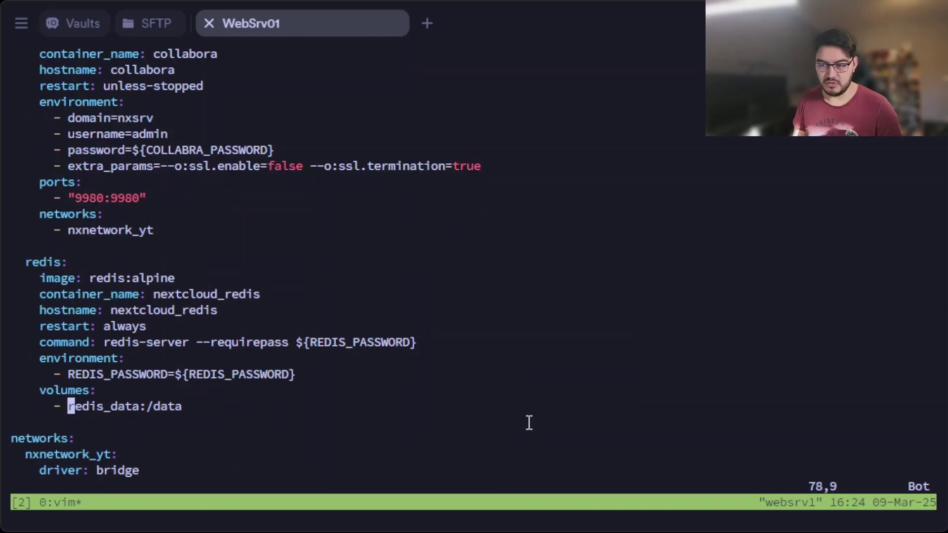
key(l)
key(l)
key(l)
key(l)
key(l)
key(l)
key(l)
key(l)
key(l)
key(l)
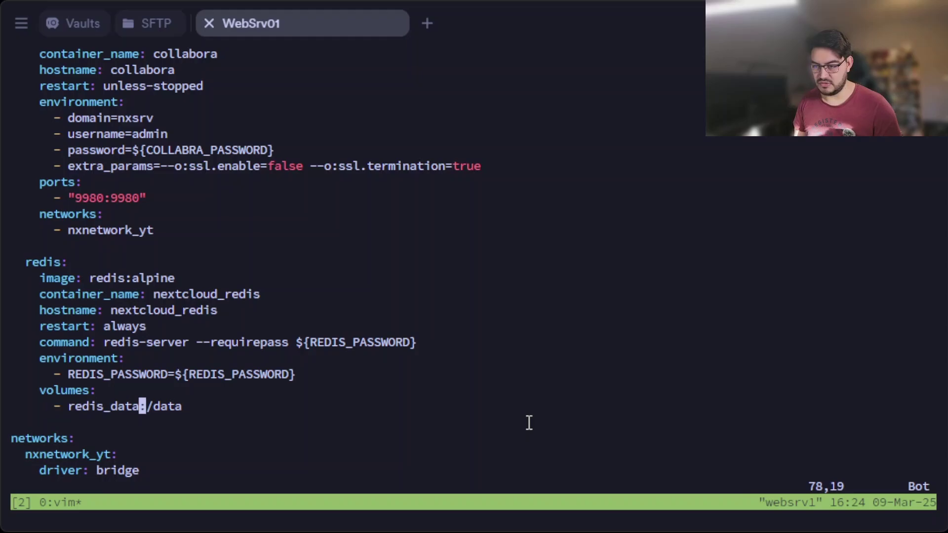
text(i)
text(_)
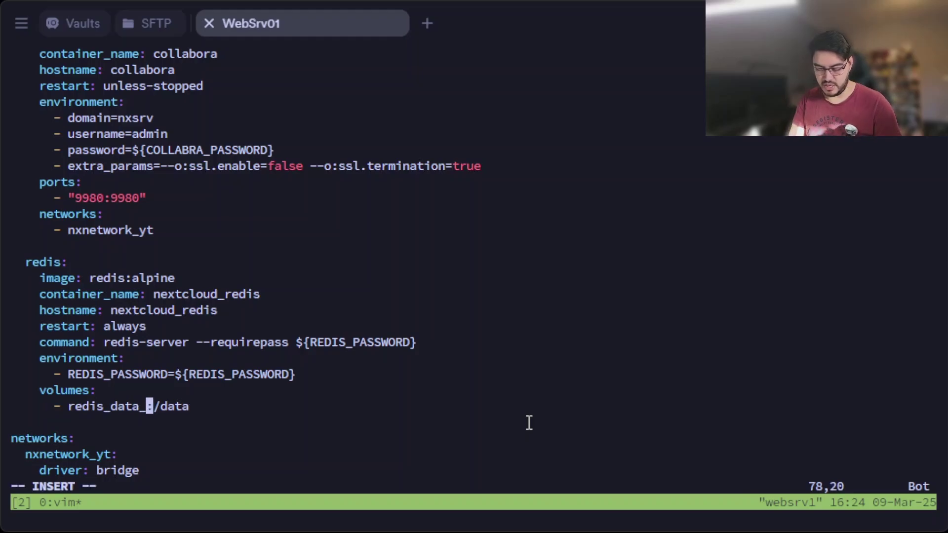
text(yt)
key(Escape)
text(:wq)
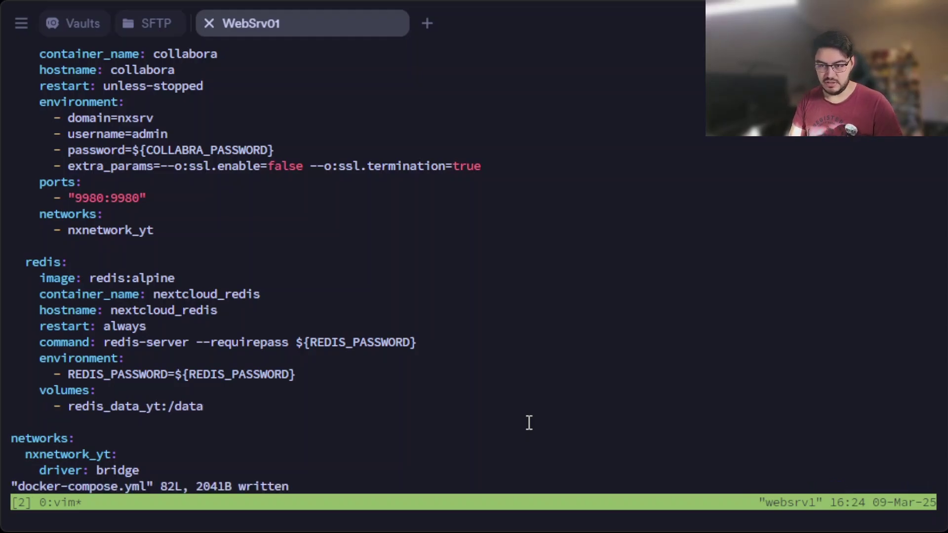
key(Return)
text(docker-compose up -d)
Run docker-compose up -d twice and confirm nextcloud_redis is running among 4/4 containers.
key(Return)
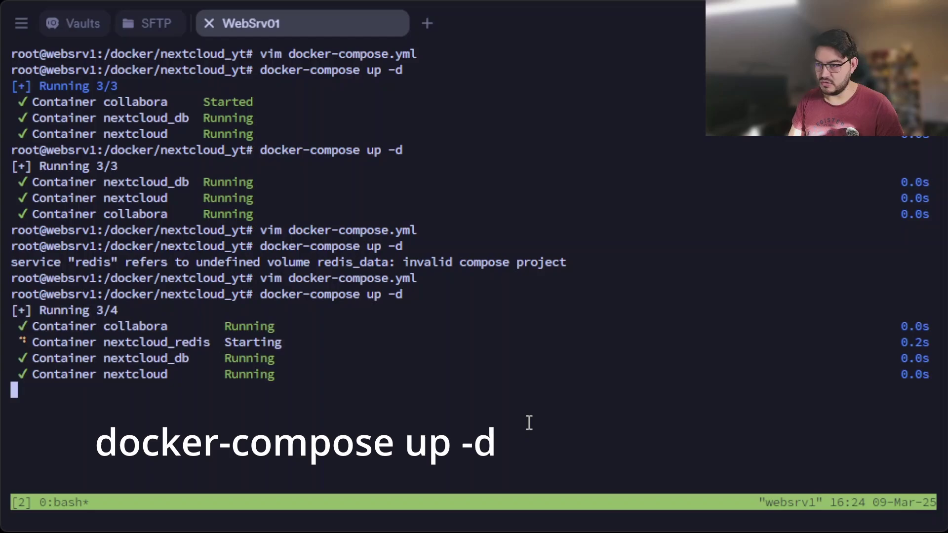
key(Up)
key(Return)
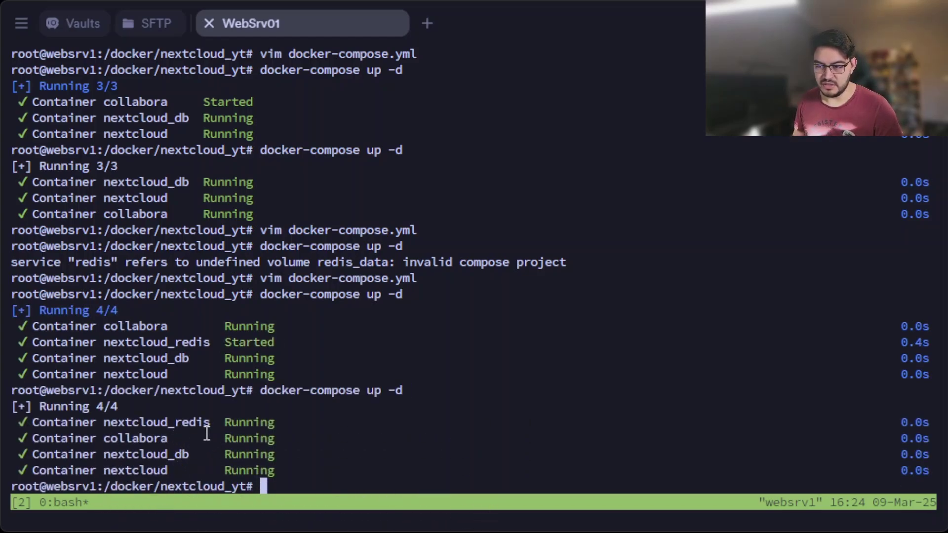
double_click(223, 422)
click(334, 437)
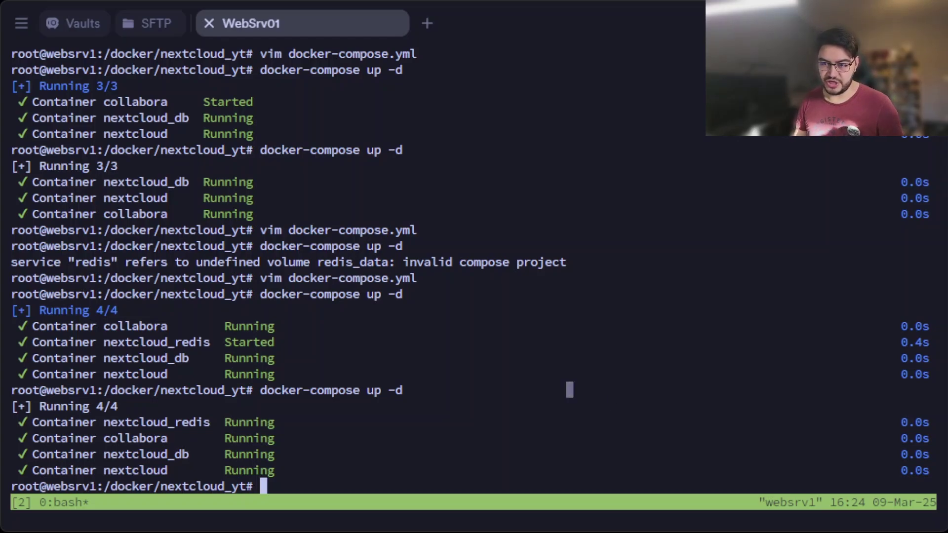
Split the tmux window and cd into /var/lib/docker/volumes/nextcloud_yt_nextcloud_yt/_data/config/.
key(ctrl+b)
key(quotedbl)
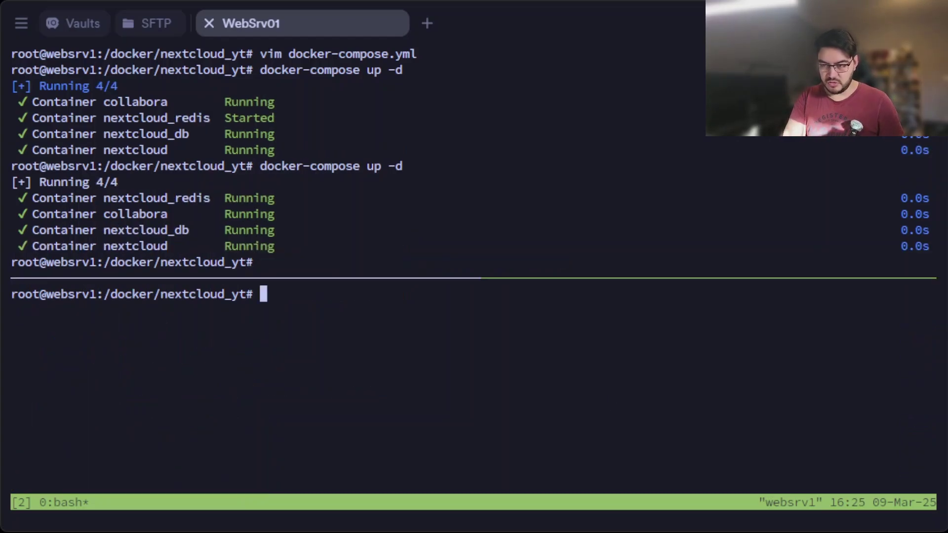
text(cd /var/)
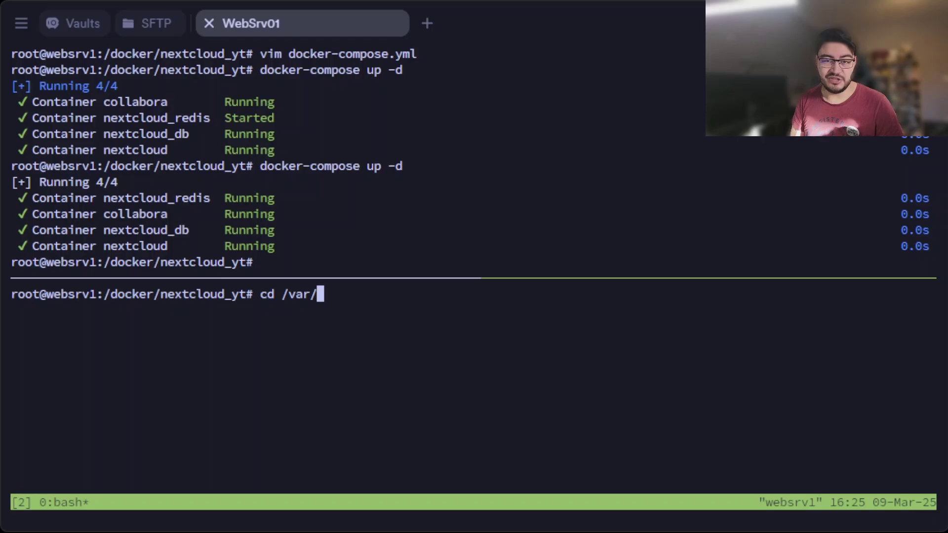
text(li)
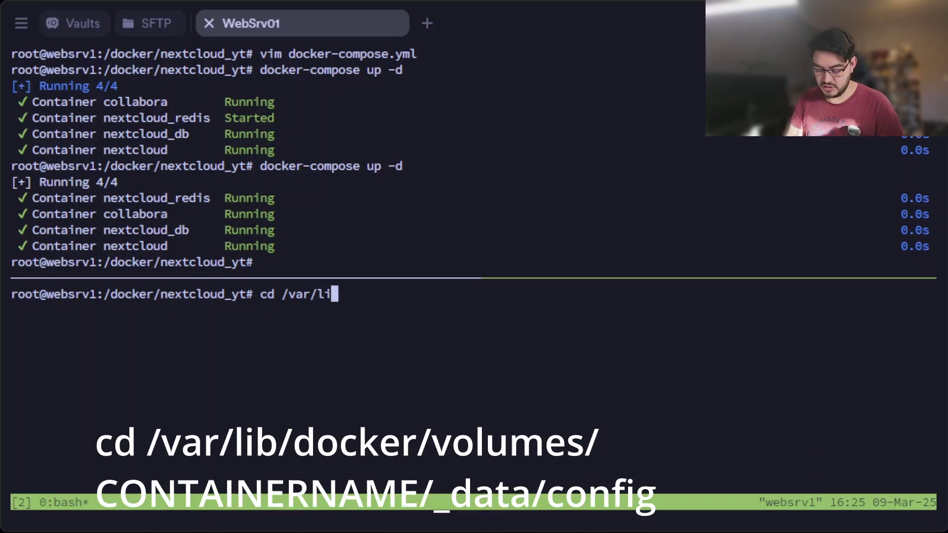
text(b/docker/)
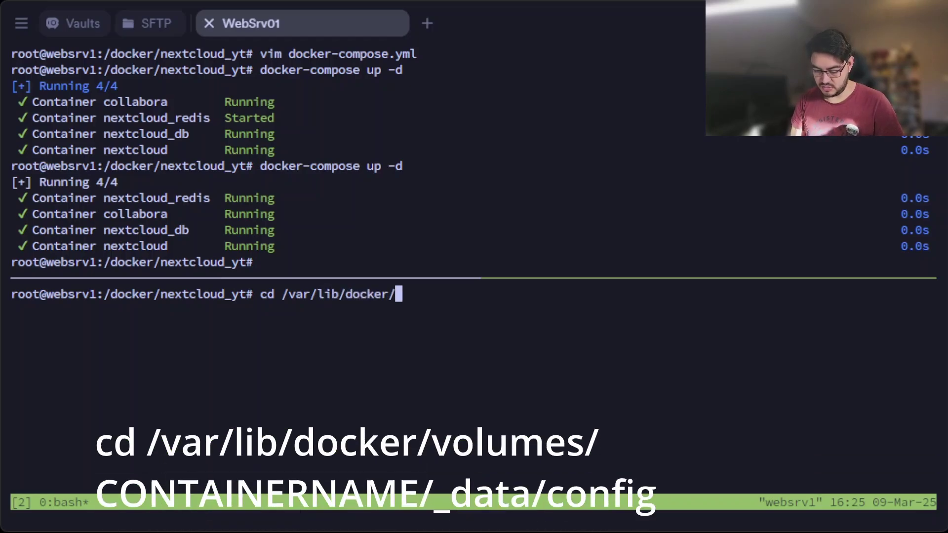
text(volumes/n)
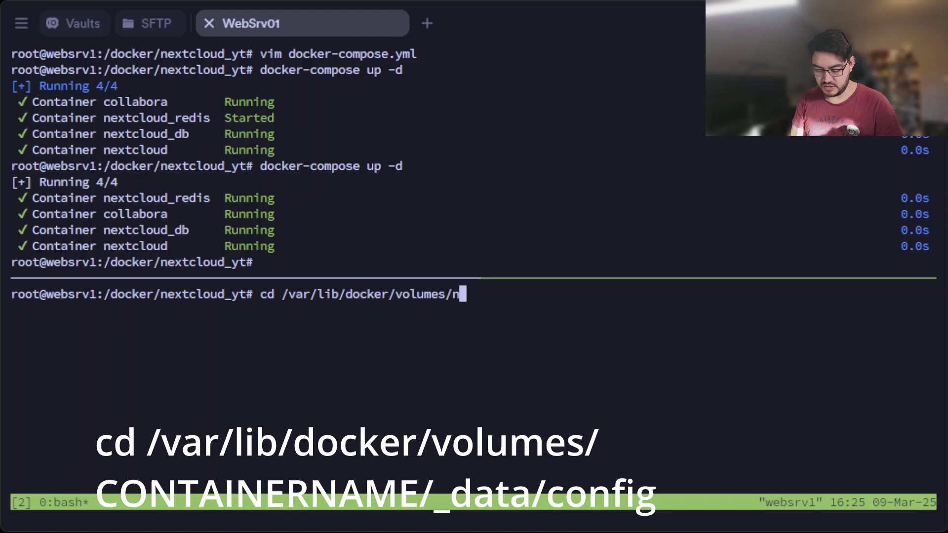
key(Tab)
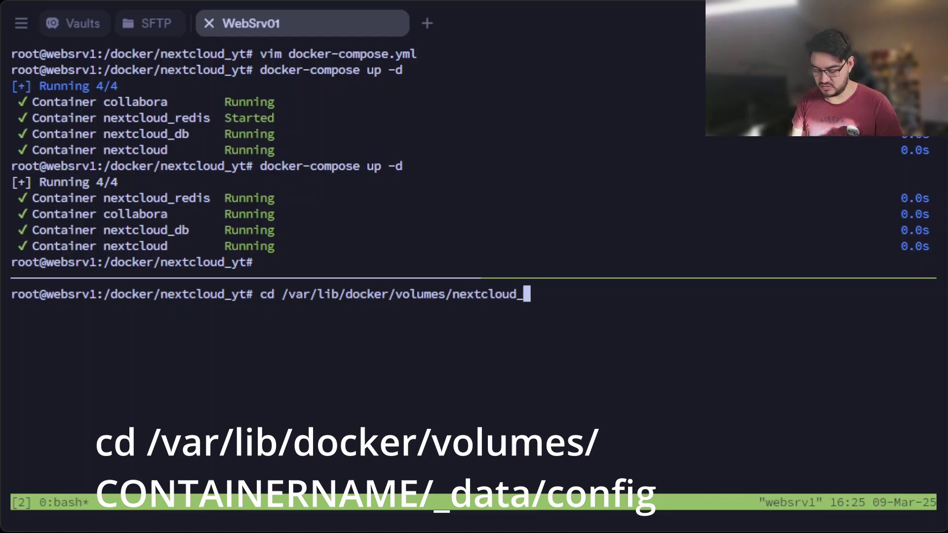
text(yt_)
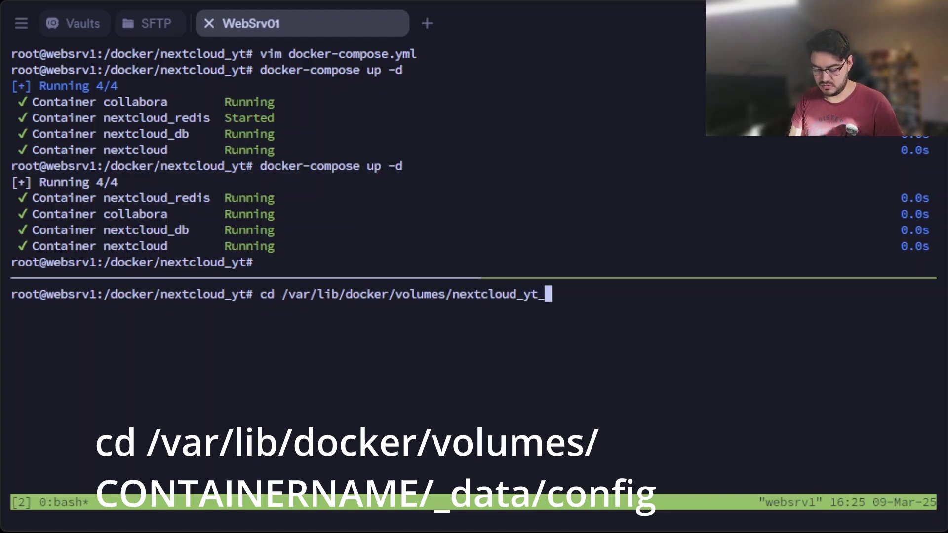
text(ne)
key(Tab)
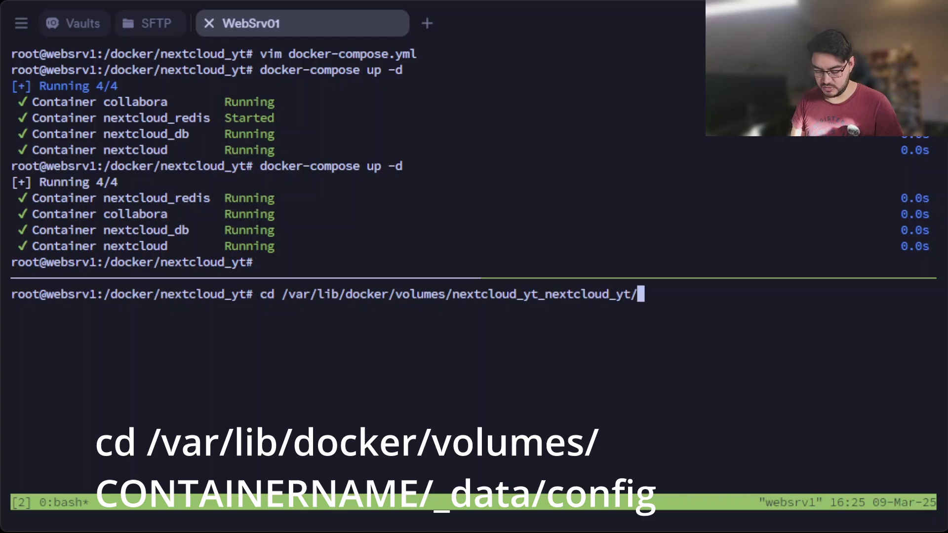
text(_da)
key(Tab)
text(c)
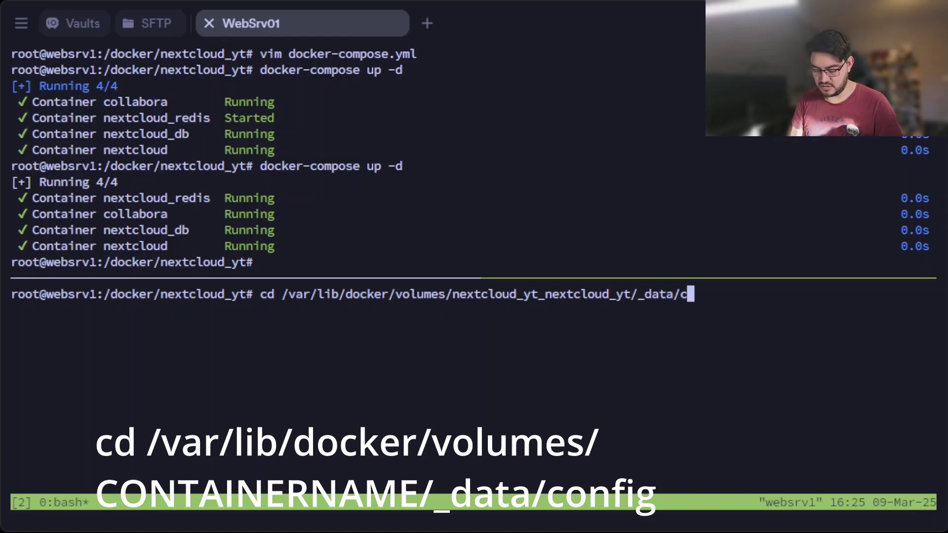
text(ofi)
key(BackSpace)
key(BackSpace)
text(f)
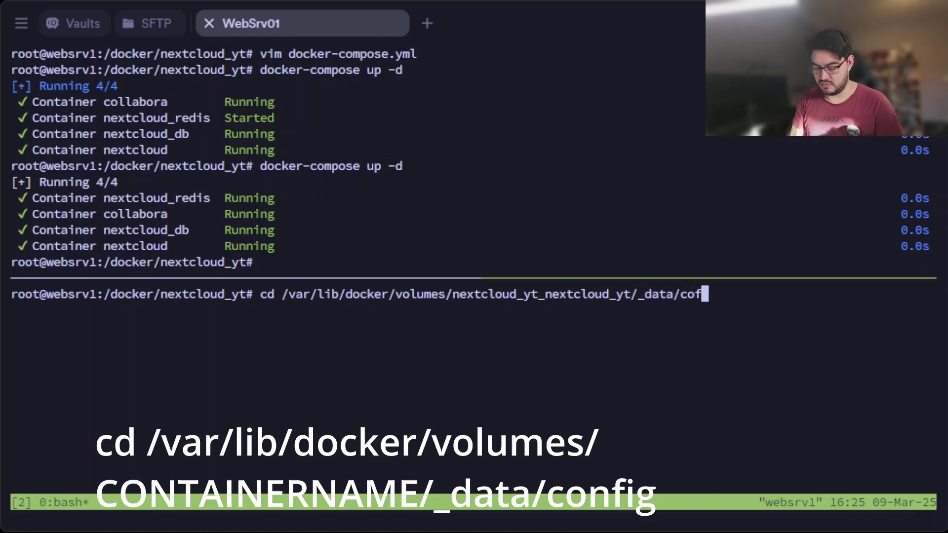
key(BackSpace)
text(nf)
key(Tab)
key(Return)
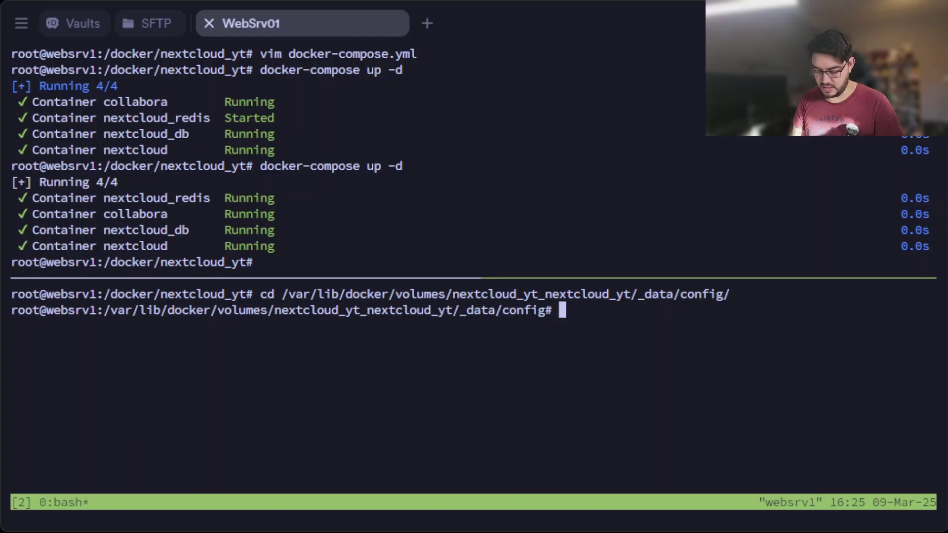
text(vim )
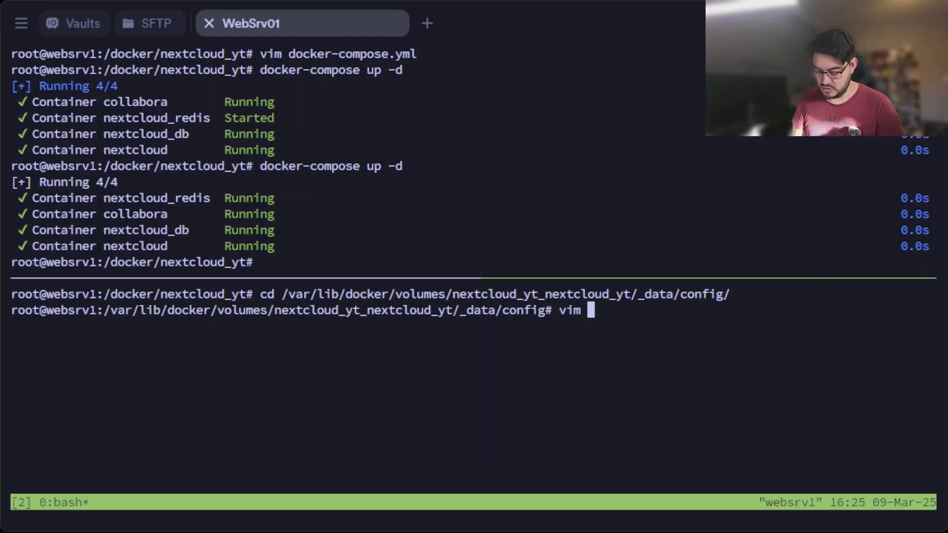
text(config.)
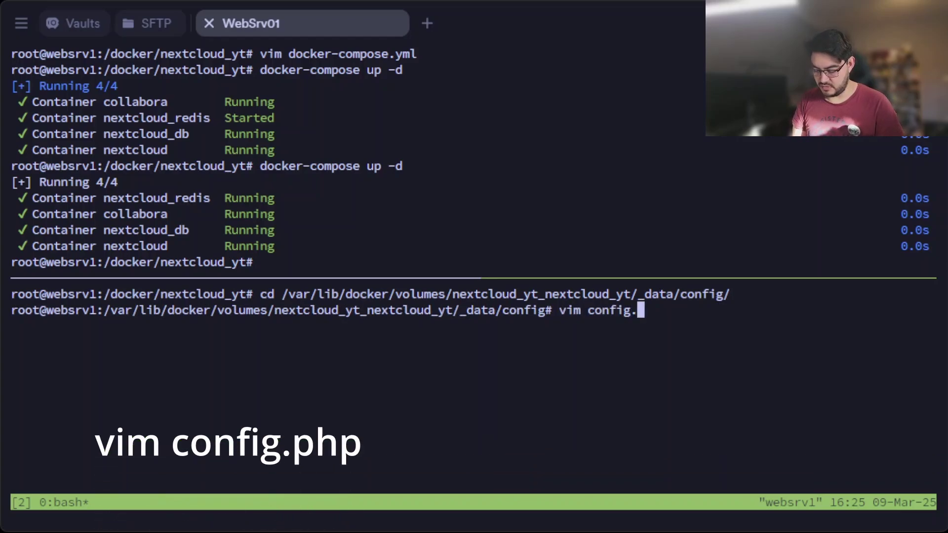
text(php)
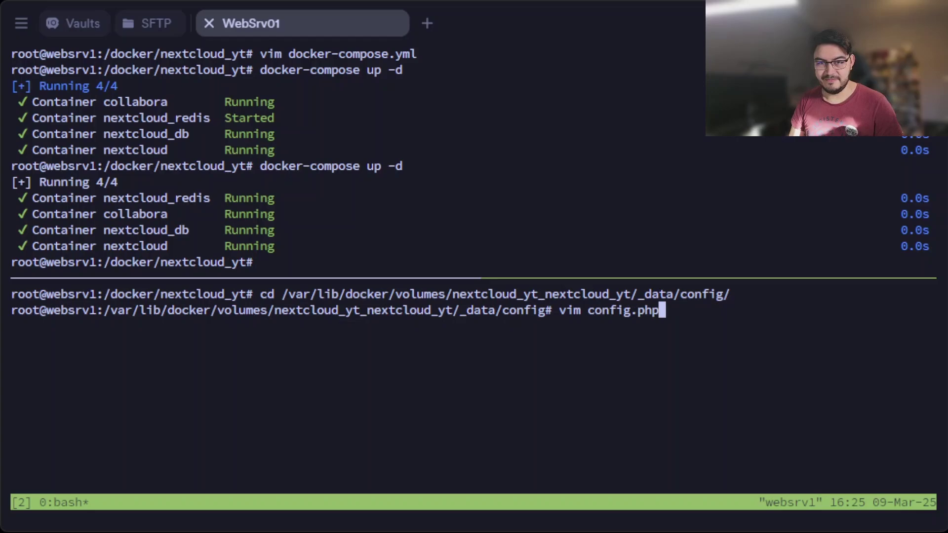
Paste the Redis memcache block into config.php and uncomment its closing bracket and timeout line.
key(Return)
key(ctrl+shift+v)
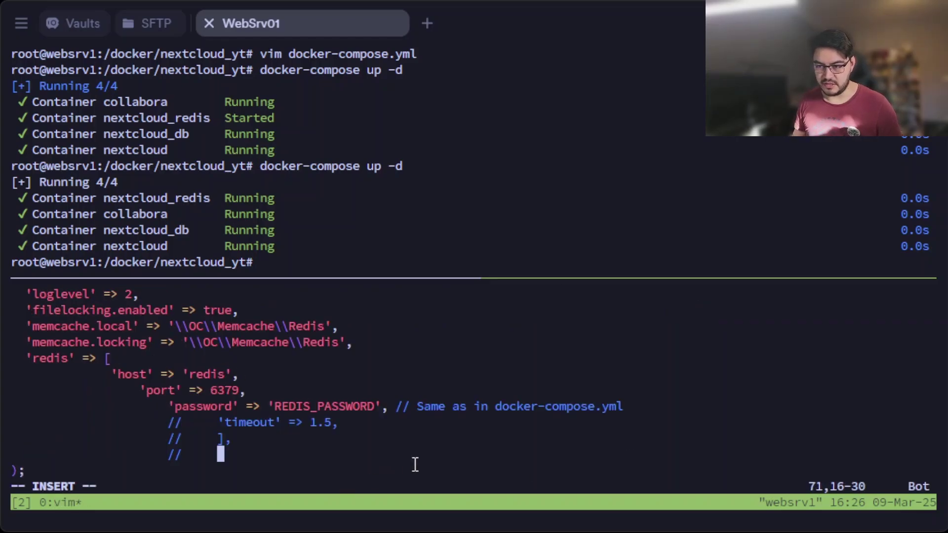
key(BackSpace)
key(BackSpace)
key(BackSpace)
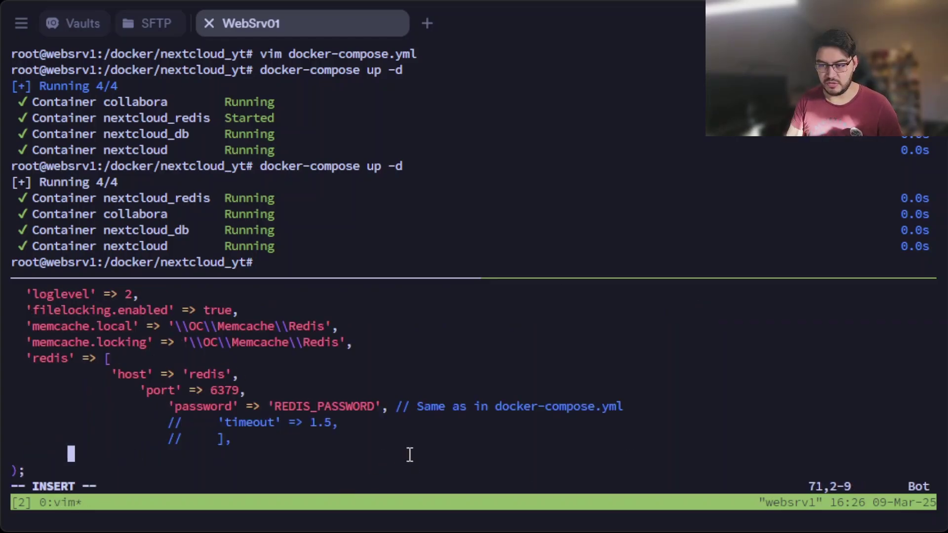
key(BackSpace)
key(BackSpace)
key(BackSpace)
key(BackSpace)
key(BackSpace)
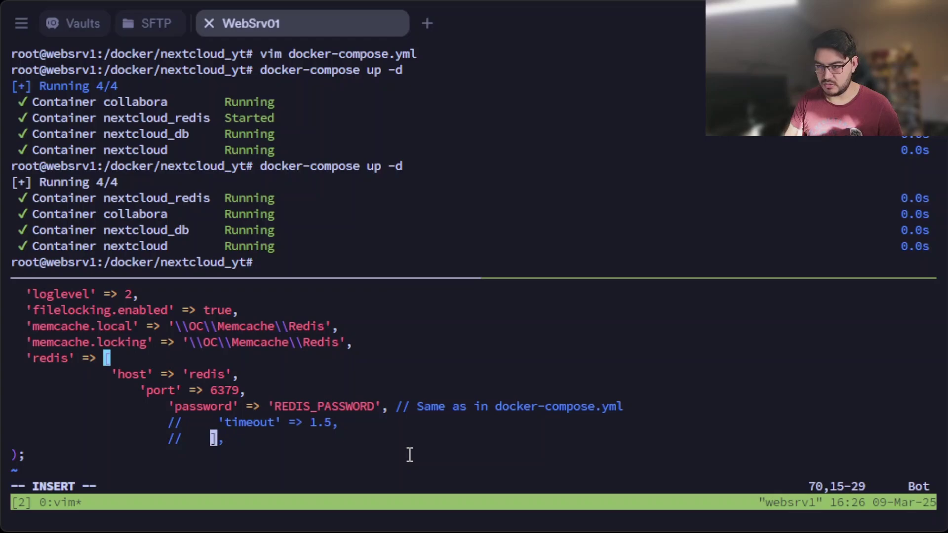
key(BackSpace)
key(BackSpace)
key(BackSpace)
key(BackSpace)
key(BackSpace)
key(BackSpace)
key(BackSpace)
key(Up)
key(BackSpace)
key(BackSpace)
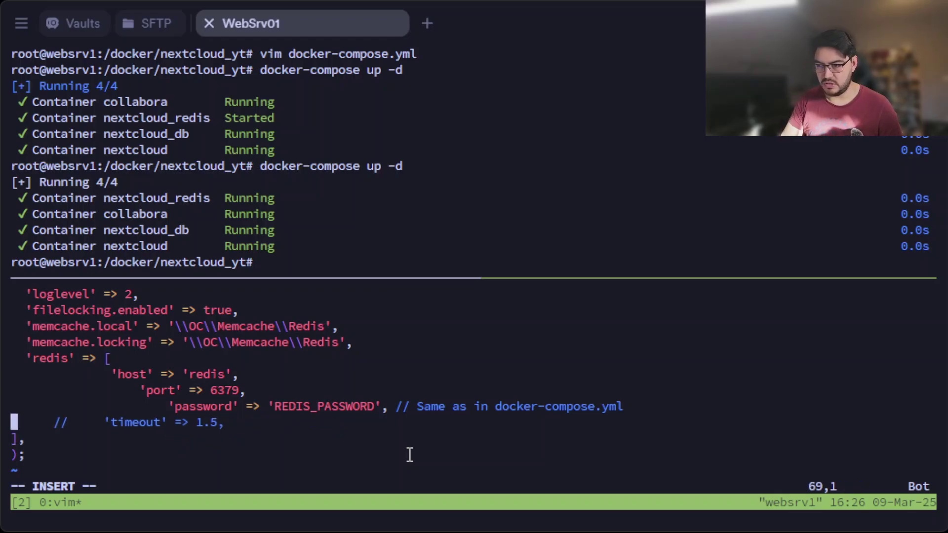
key(BackSpace)
key(BackSpace)
key(Delete)
key(Delete)
key(Delete)
key(Delete)
key(Delete)
key(Delete)
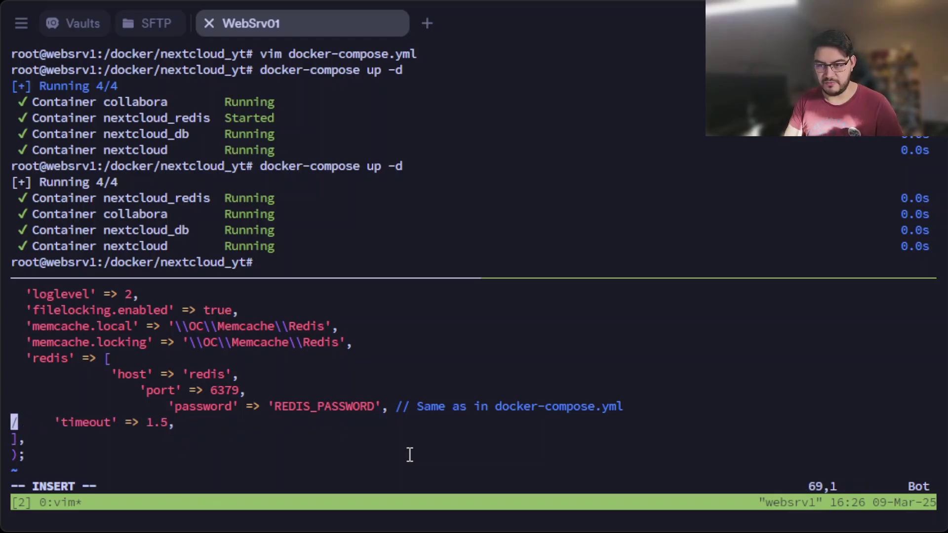
key(Delete)
Strip the extra leading spaces from the timeout, password, port and host lines.
key(Delete)
key(Delete)
key(Delete)
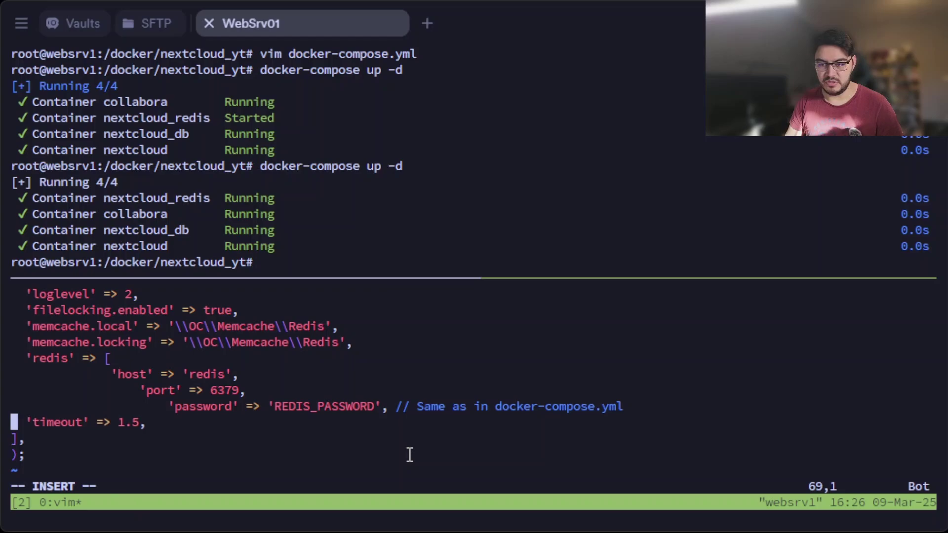
key(Up)
key(Delete)
key(Delete)
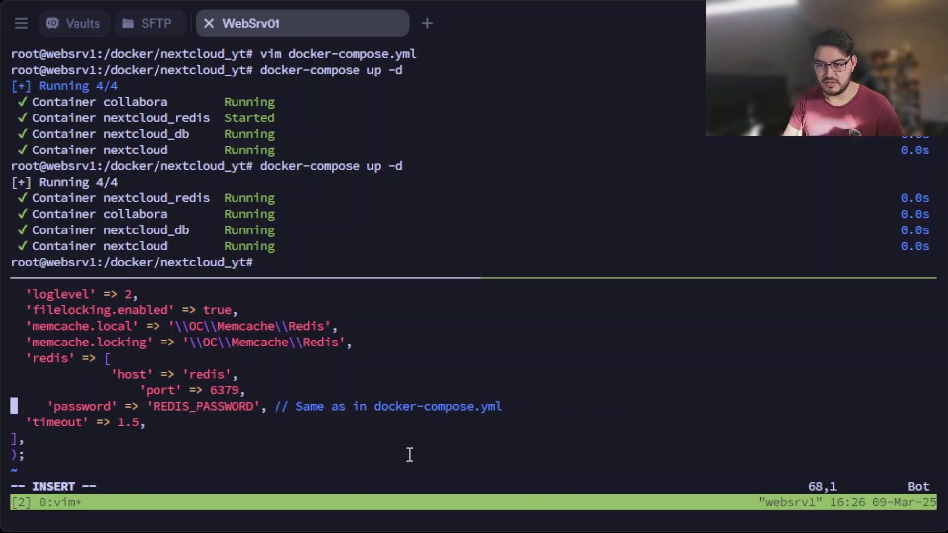
key(Delete)
key(Delete)
key(Delete)
key(Up)
key(Delete)
key(Delete)
key(Delete)
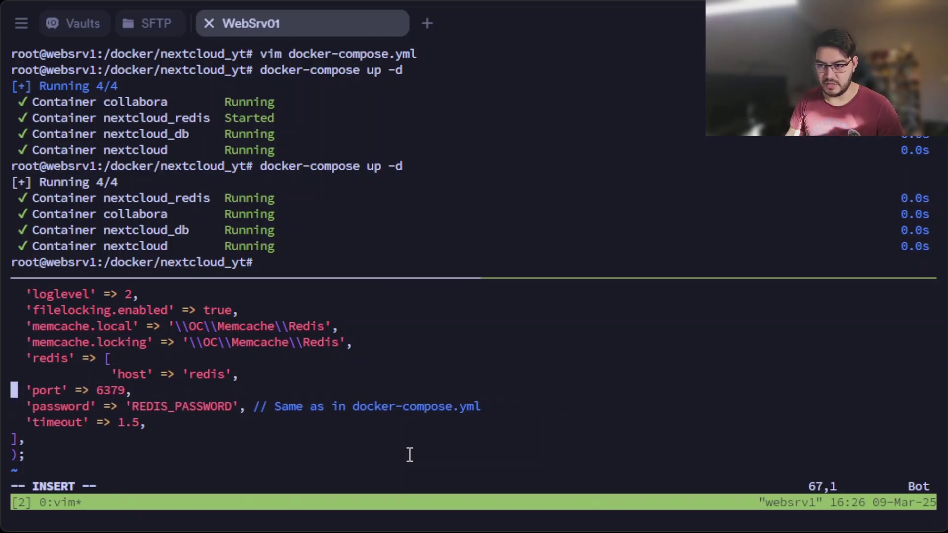
key(Up)
key(Delete)
key(Delete)
key(Delete)
key(Delete)
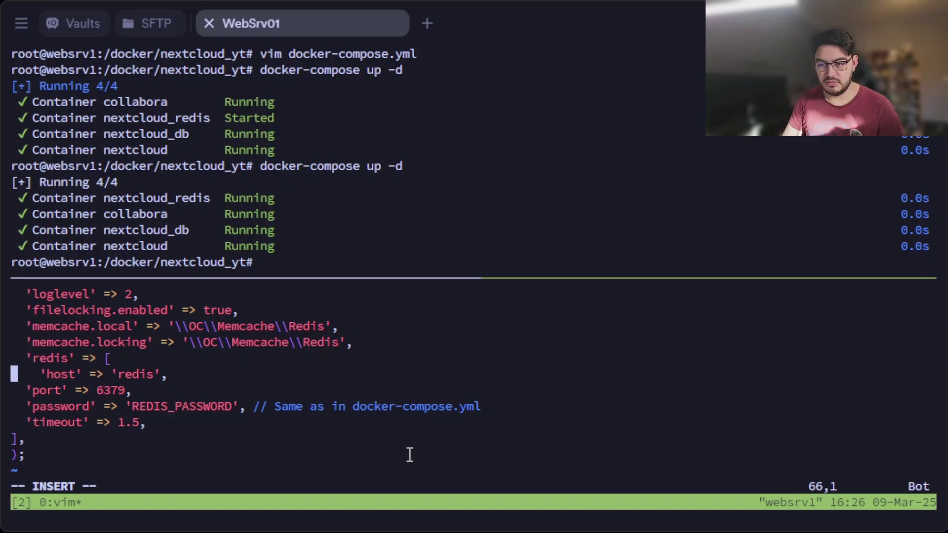
key(Delete)
key(Delete)
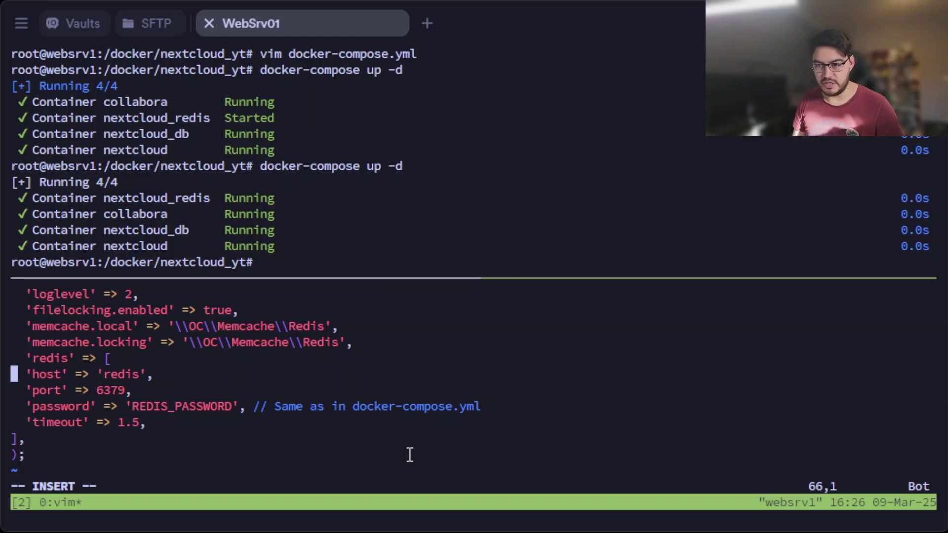
Indent the host, port, password, timeout and bracket lines inside the redis array.
key(Tab)
key(Down)
key(Left)
key(Left)
key(Left)
key(Left)
key(Left)
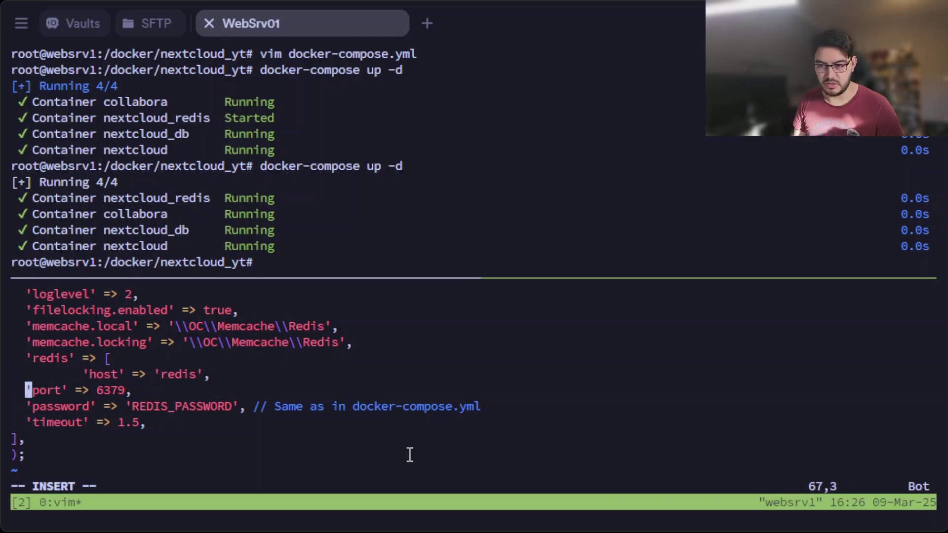
key(Left)
key(Left)
key(Tab)
key(Down)
key(Left)
key(Left)
key(Left)
key(Left)
key(Left)
key(Left)
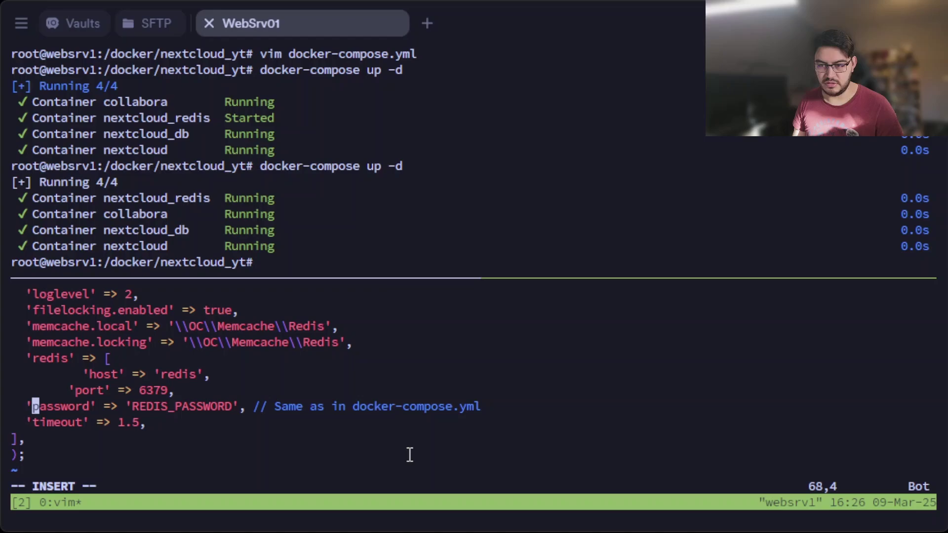
key(Escape)
text(4>>)
key(Down)
key(Down)
key(Down)
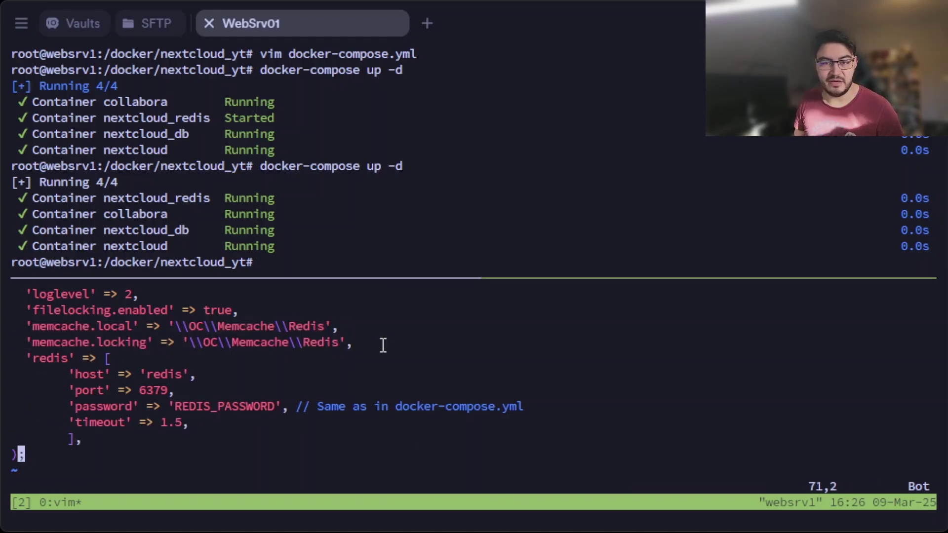
Review the redis block, highlighting its host, 6379 port, REDIS_PASSWORD placeholder and timeout.
drag(374, 342, 59, 325)
click(59, 326)
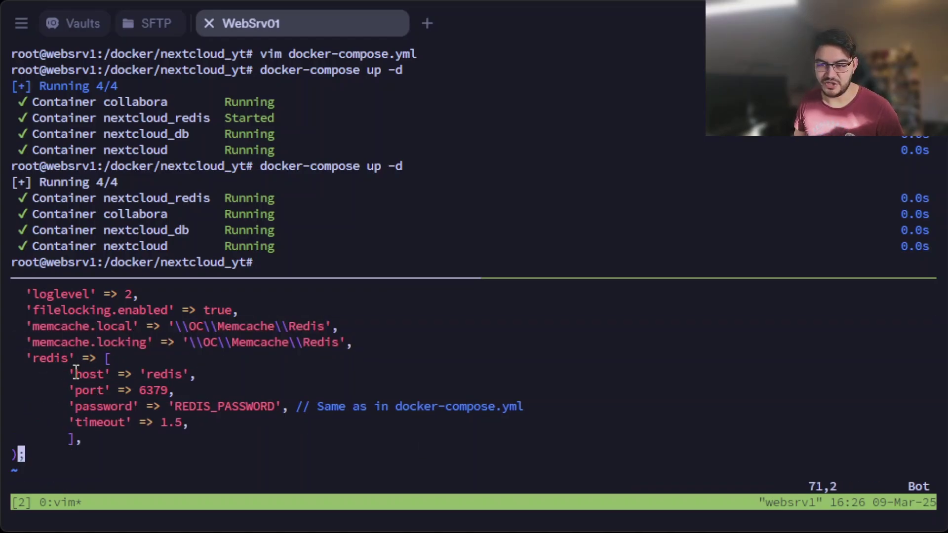
mouse_move(74, 375)
mouse_down()
mouse_move(191, 374)
mouse_move(128, 370)
mouse_up()
click(191, 374)
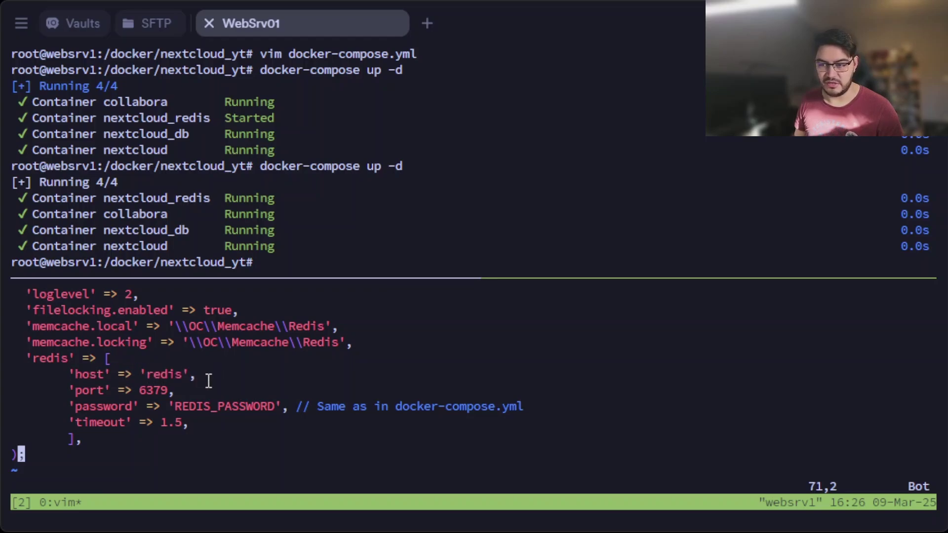
drag(181, 391, 138, 390)
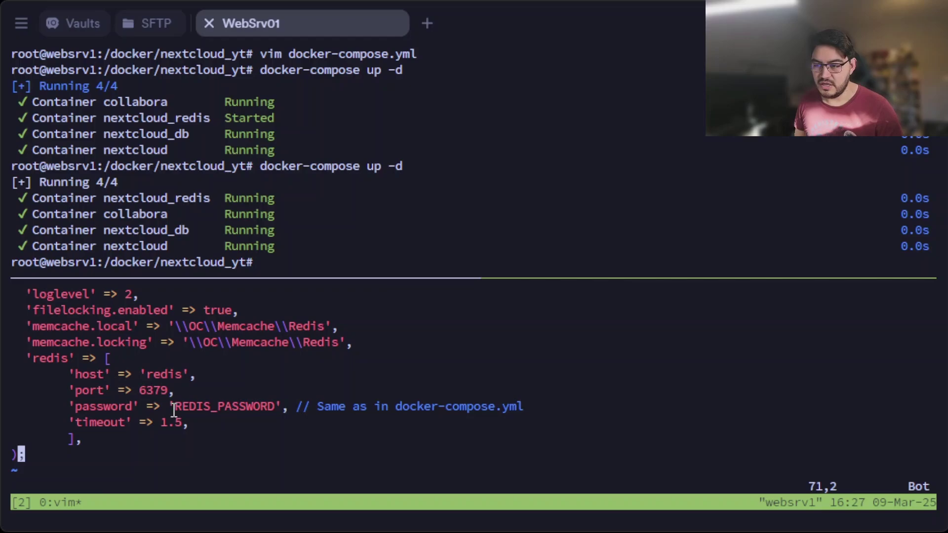
drag(170, 407, 281, 405)
click(278, 423)
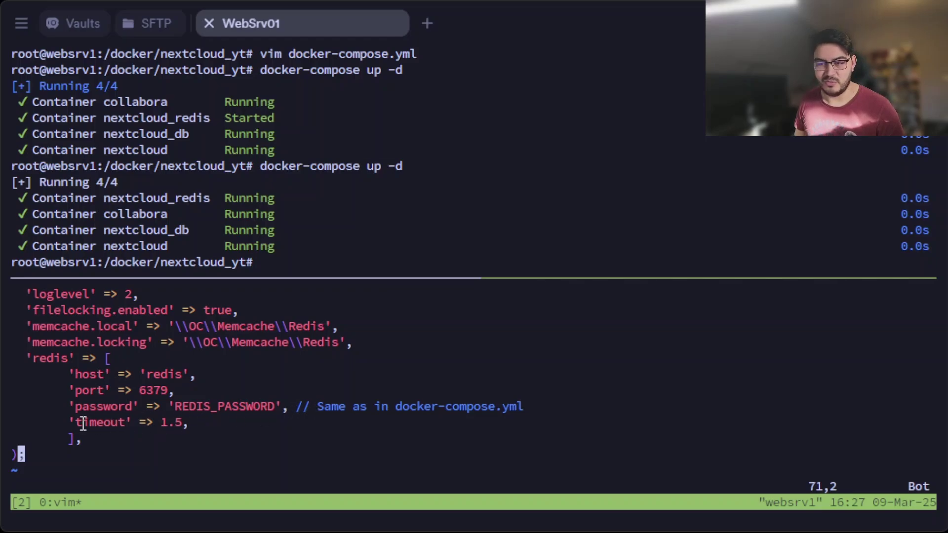
mouse_move(80, 422)
mouse_down()
mouse_move(189, 422)
mouse_move(238, 406)
mouse_up()
click(246, 438)
click(252, 421)
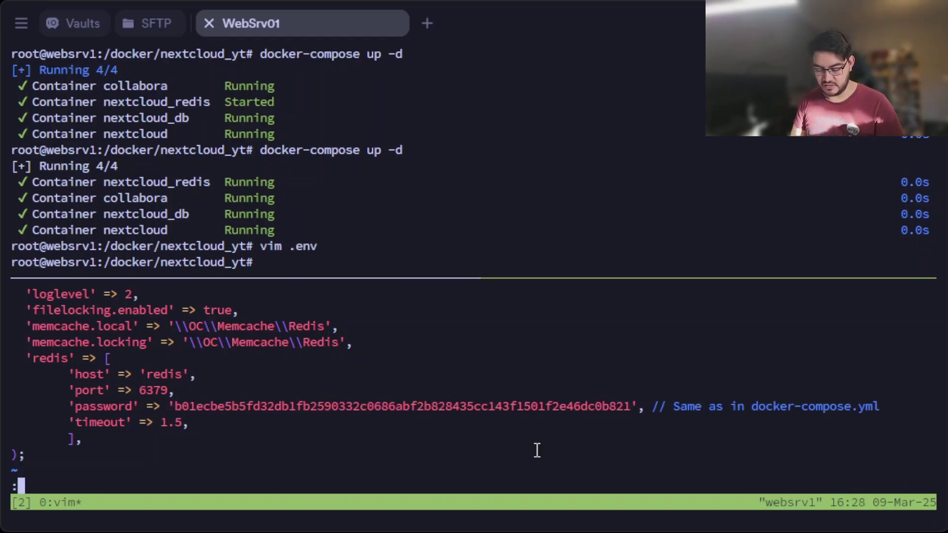
text(wq)
Save config.php, close the second pane and run docker-compose down && docker-compose up -d.
key(Return)
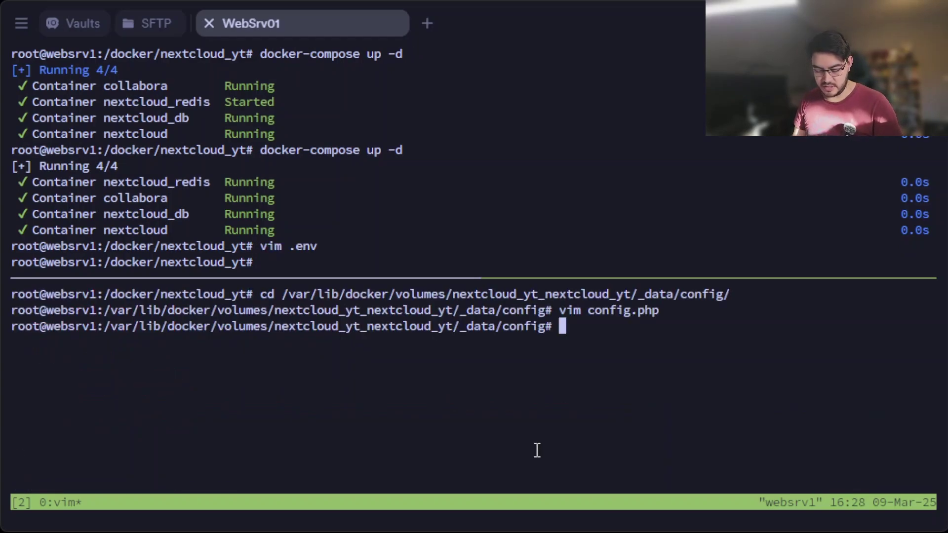
key(ctrl+d)
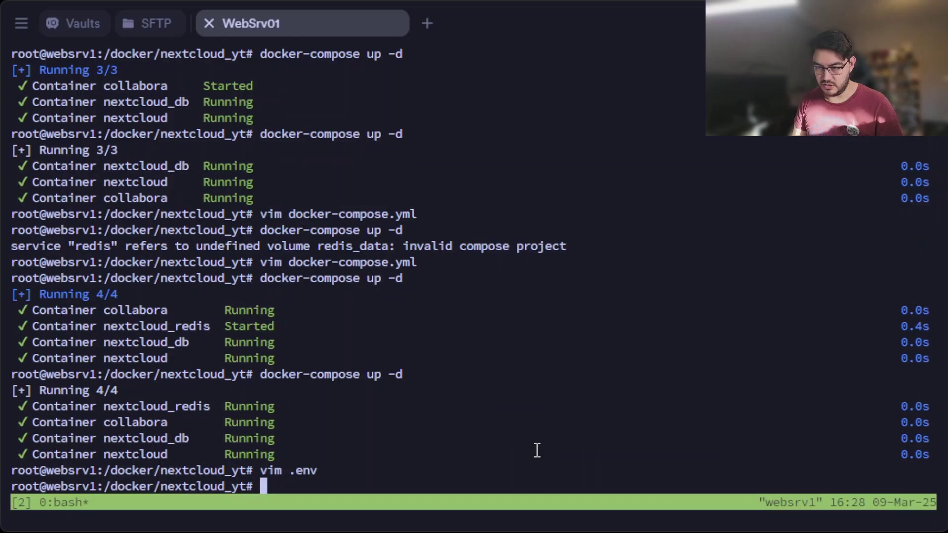
text(docker)
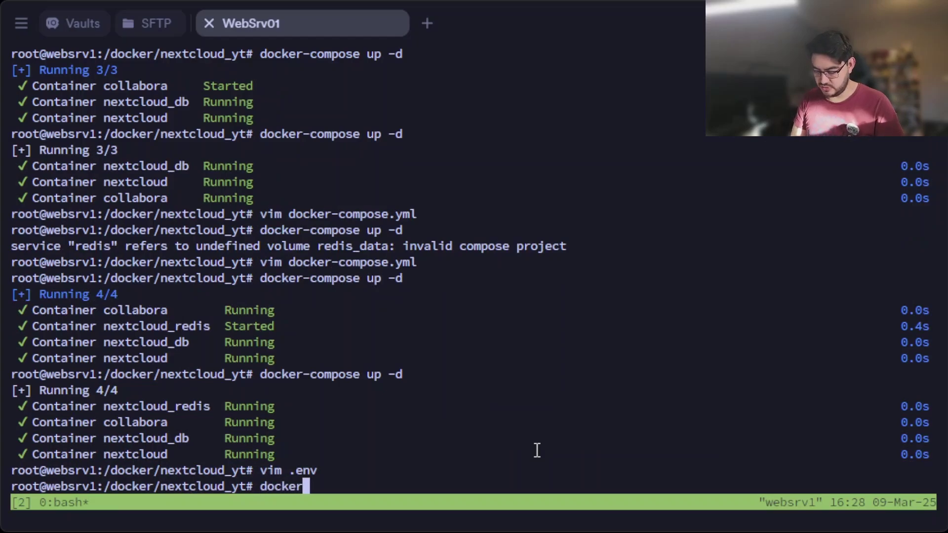
text(-compose )
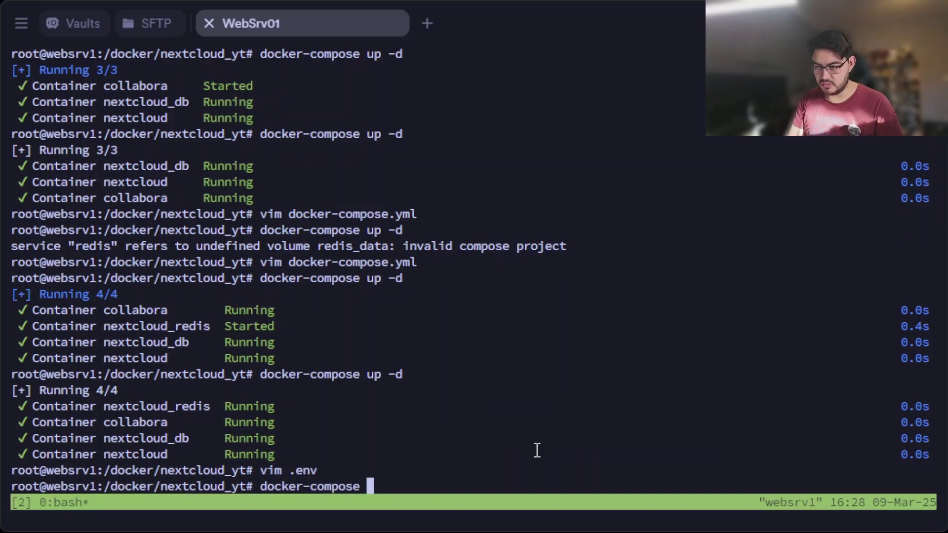
text(down )
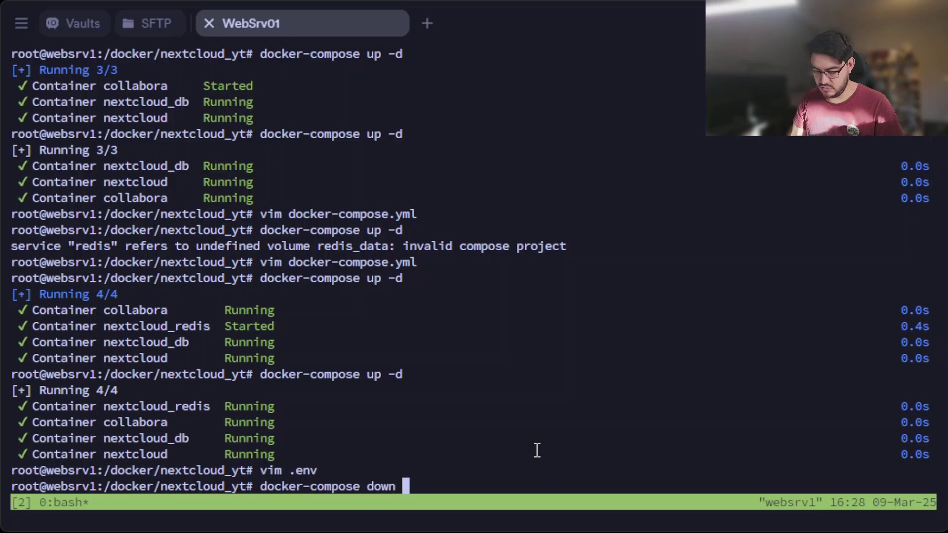
text(&& docker)
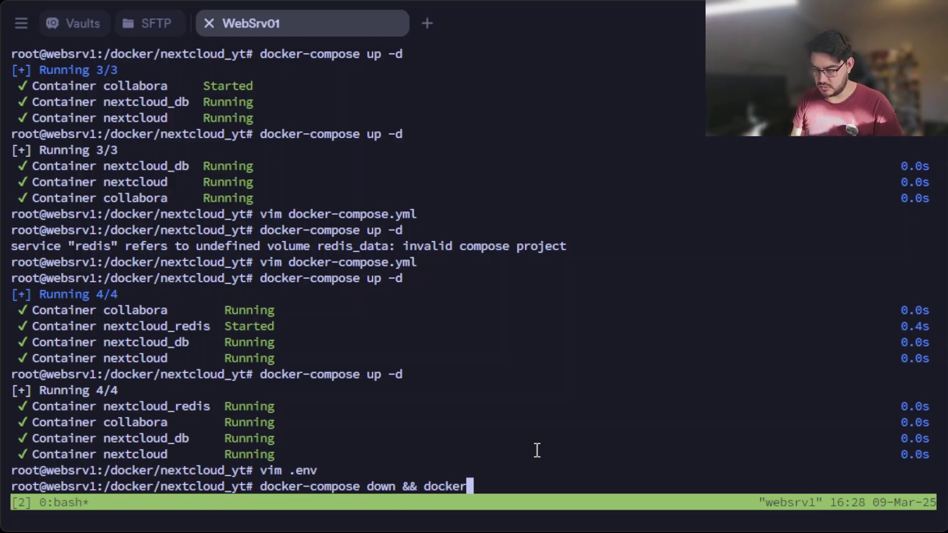
text(-compose )
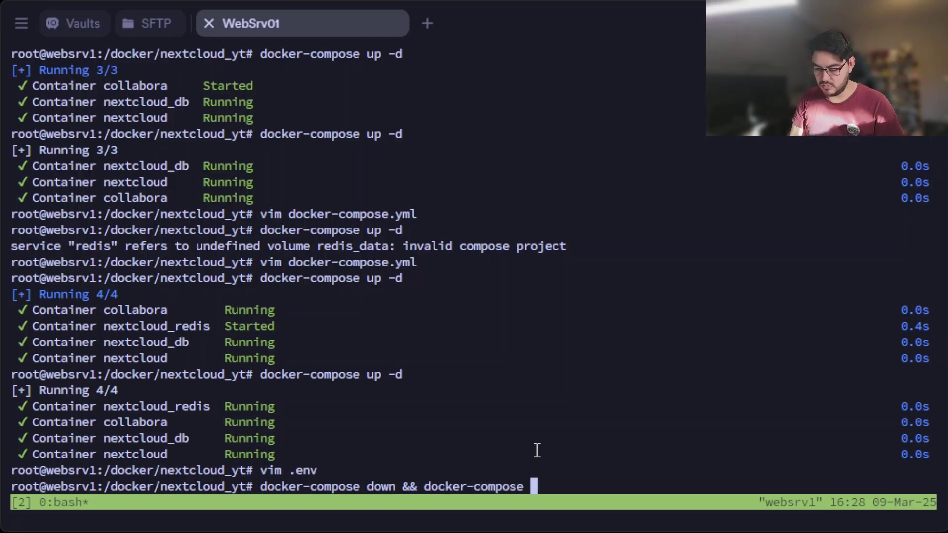
text(zu)
key(BackSpace)
key(BackSpace)
text(up)
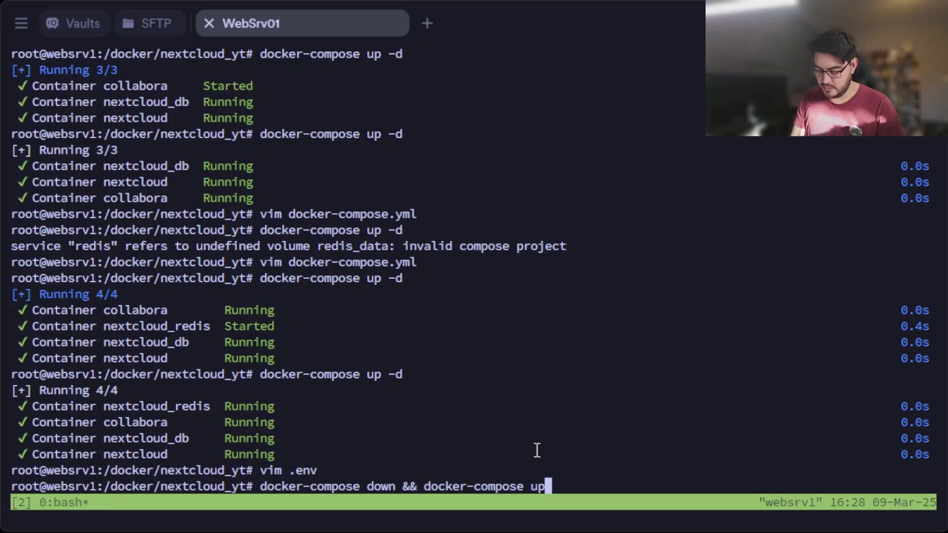
text( -d)
key(Return)
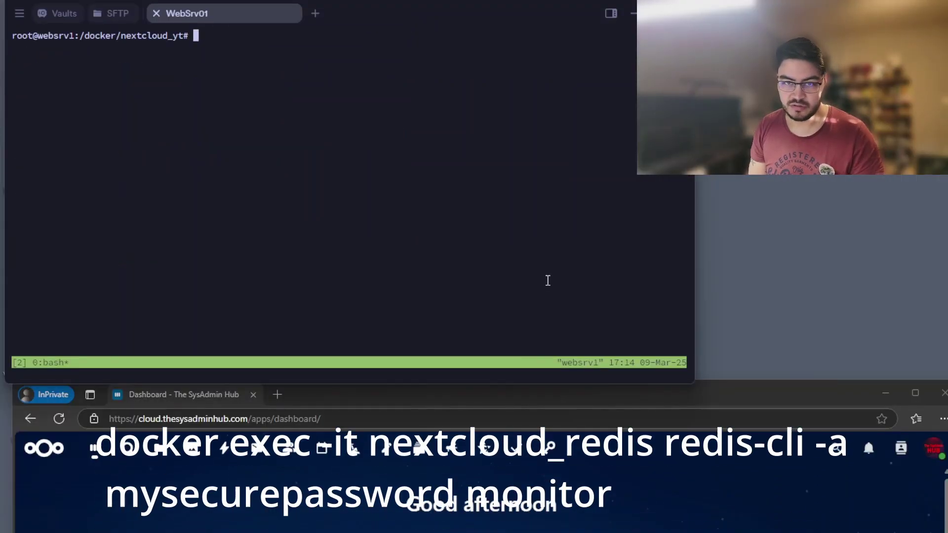
text(clear)
Clear the terminal and start the Redis monitoring command to watch live activity.
key(Return)
key(ctrl+shift+v)
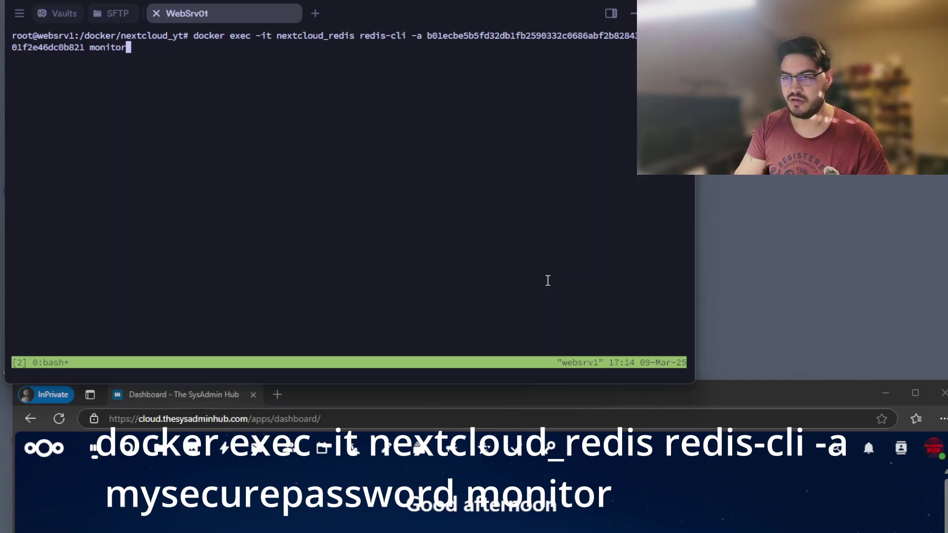
key(Return)
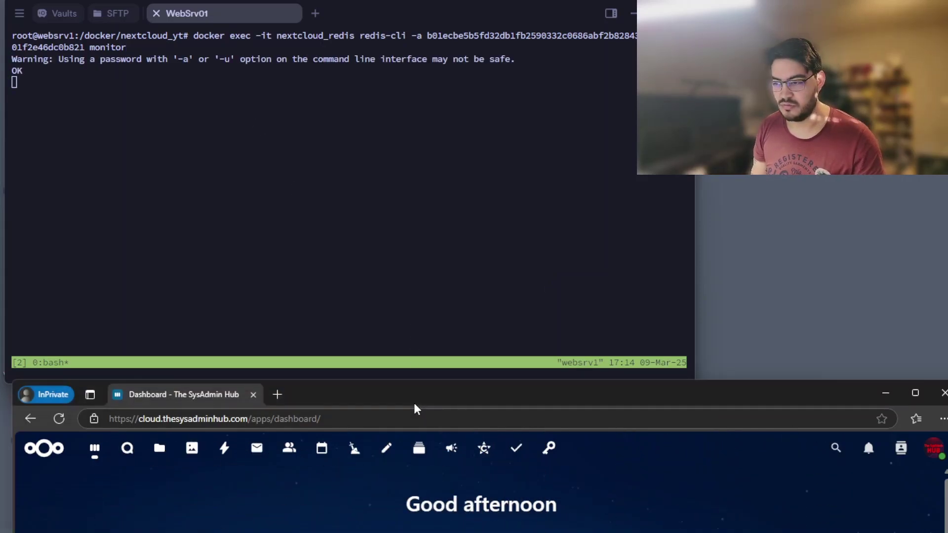
Visit Nextcloud's Mail app, the dashboard, then the Passwords app.
click(256, 448)
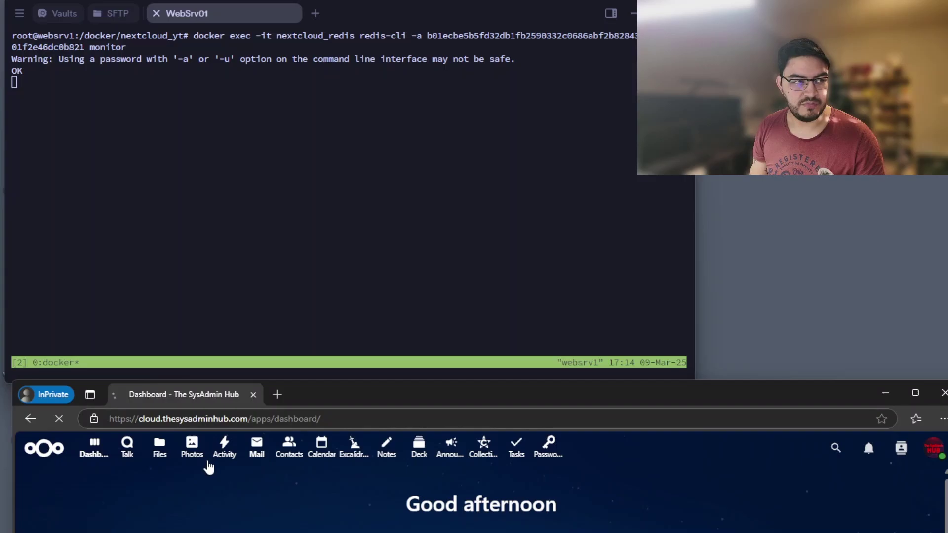
click(95, 447)
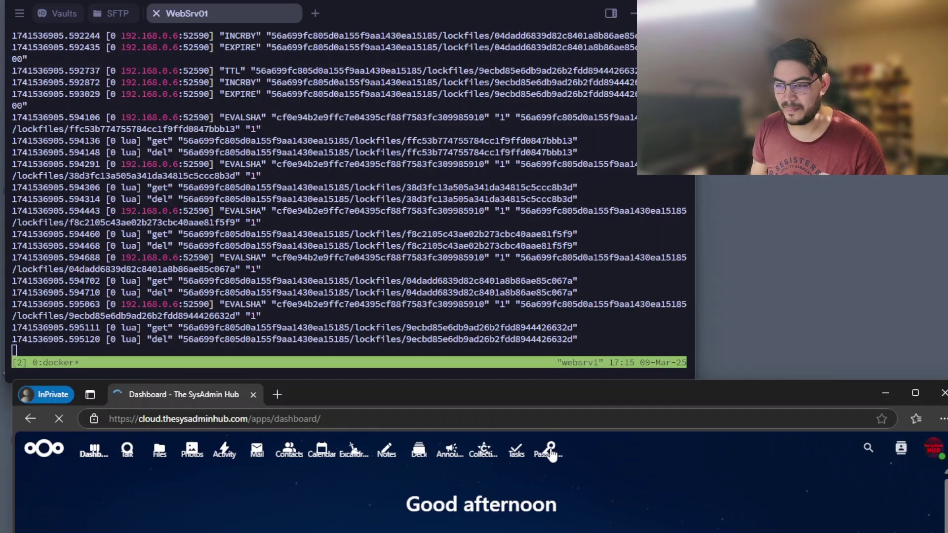
click(549, 447)
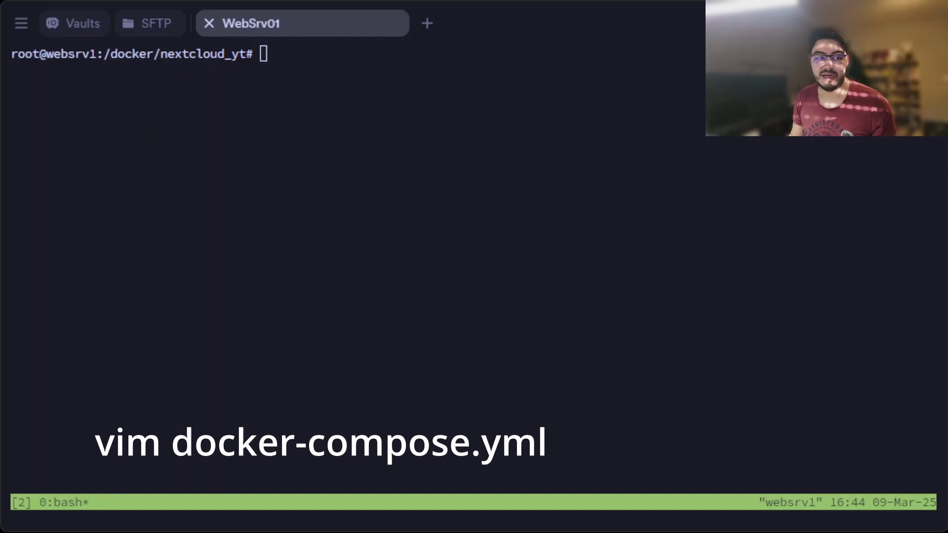
text(vim docker-compose.yml)
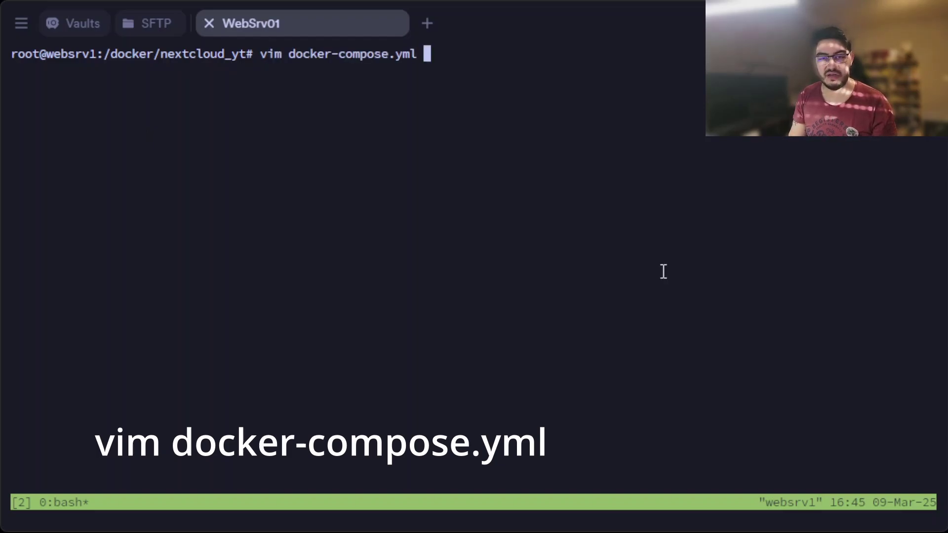
Open docker-compose.yml in vim and paste the nic-talk service after the redis volumes.
key(Return)
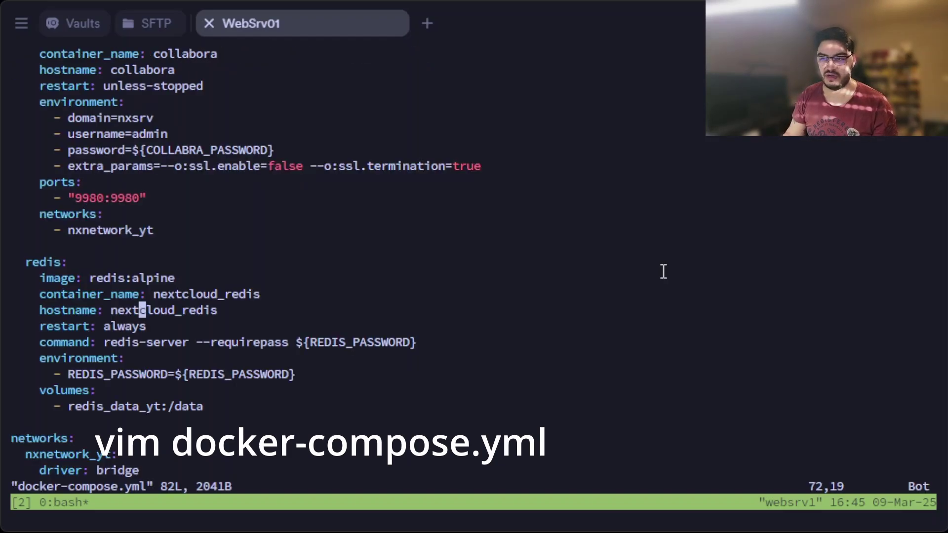
key(j)
key(j)
key(j)
key(o)
key(Return)
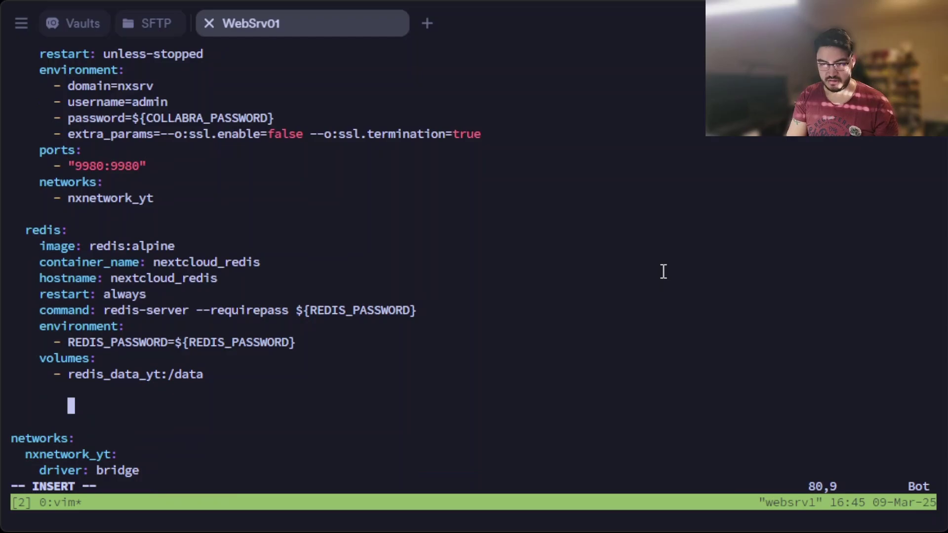
key(ctrl+shift+v)
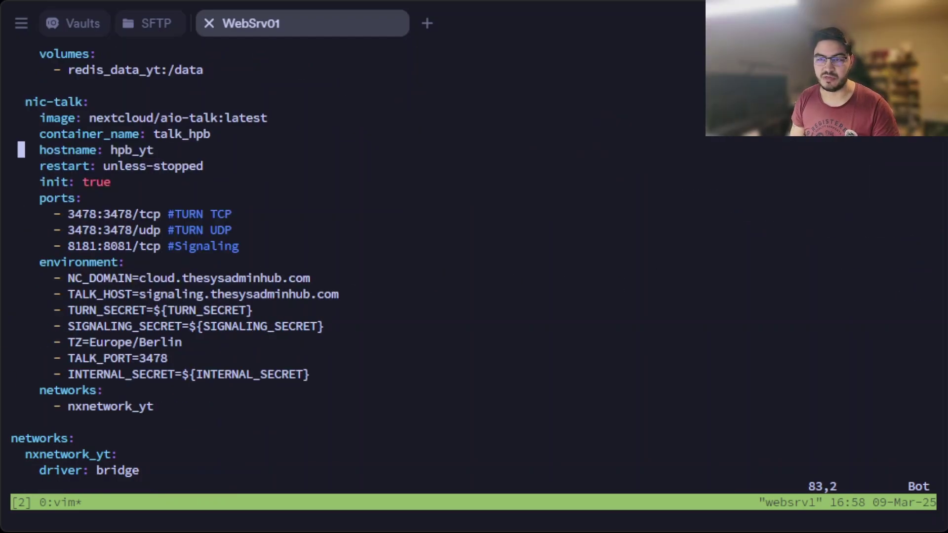
Inspect the nic-talk image, hostname, talk_hpb container name and restart policy lines.
key(k)
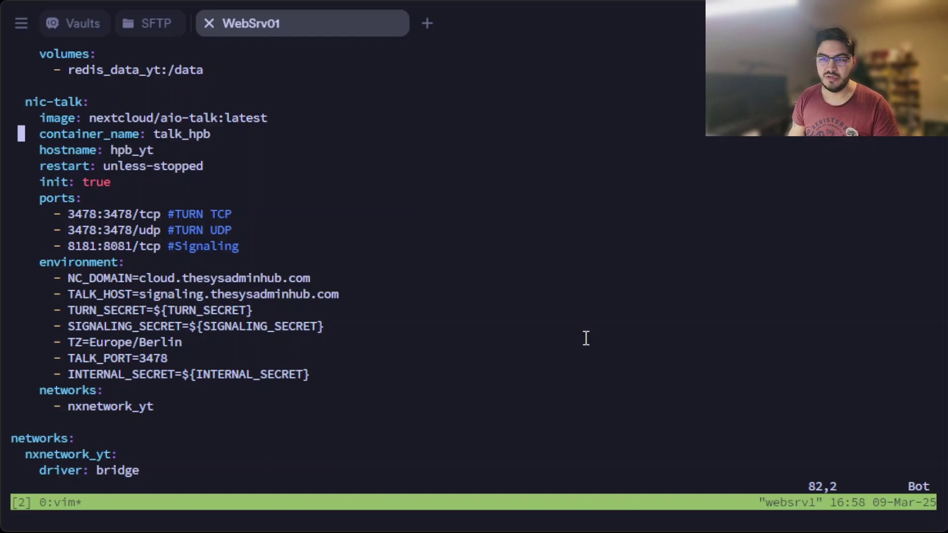
key(k)
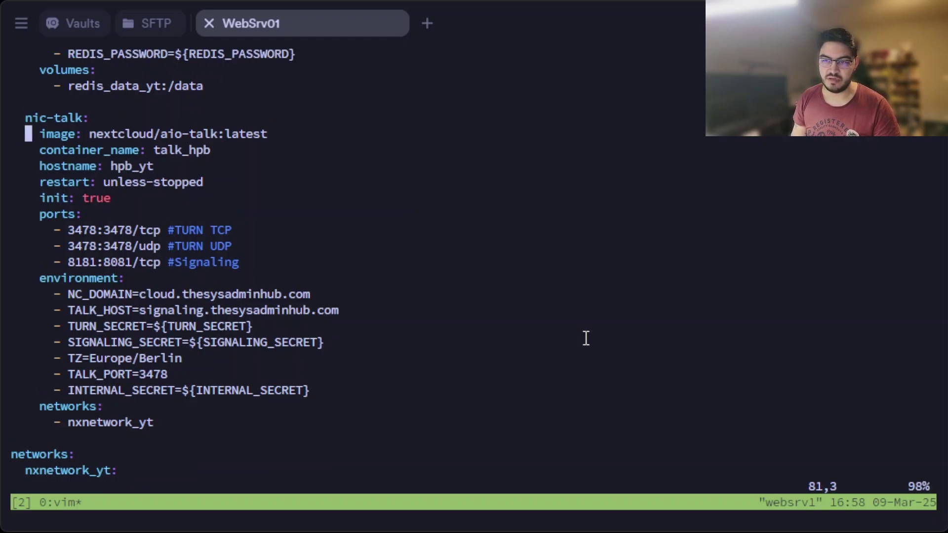
key(w)
key(w)
key(w)
key(l)
key(l)
key(l)
key(l)
key(l)
key(l)
key(j)
key(j)
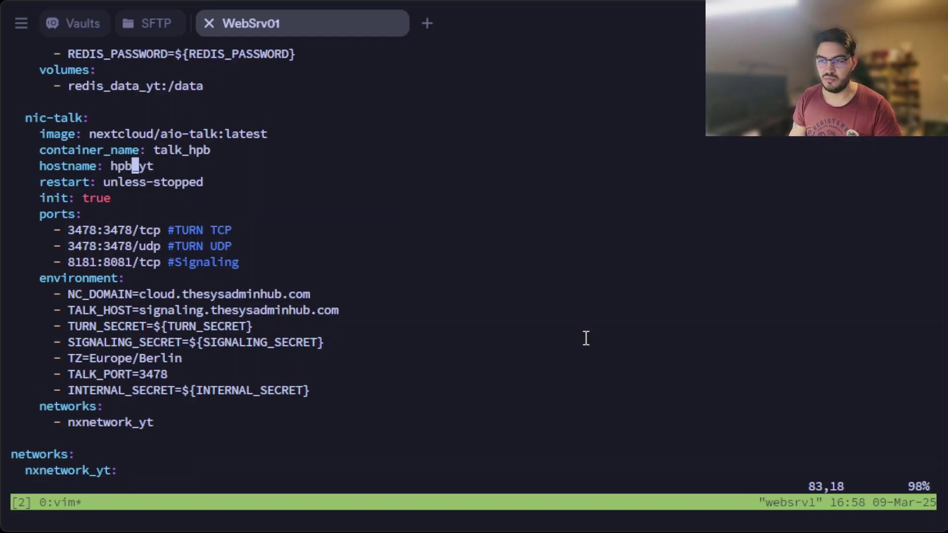
key(k)
key(l)
key(l)
key(l)
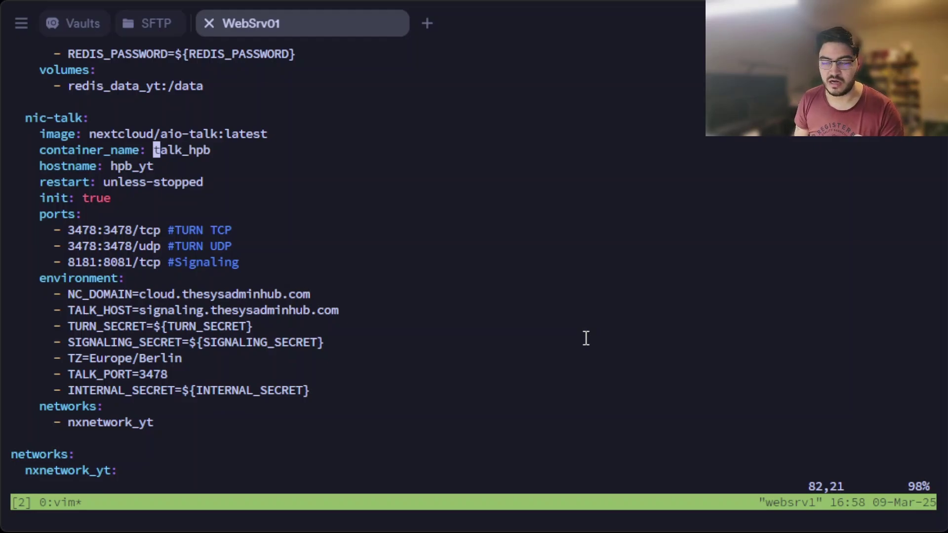
key(j)
key(j)
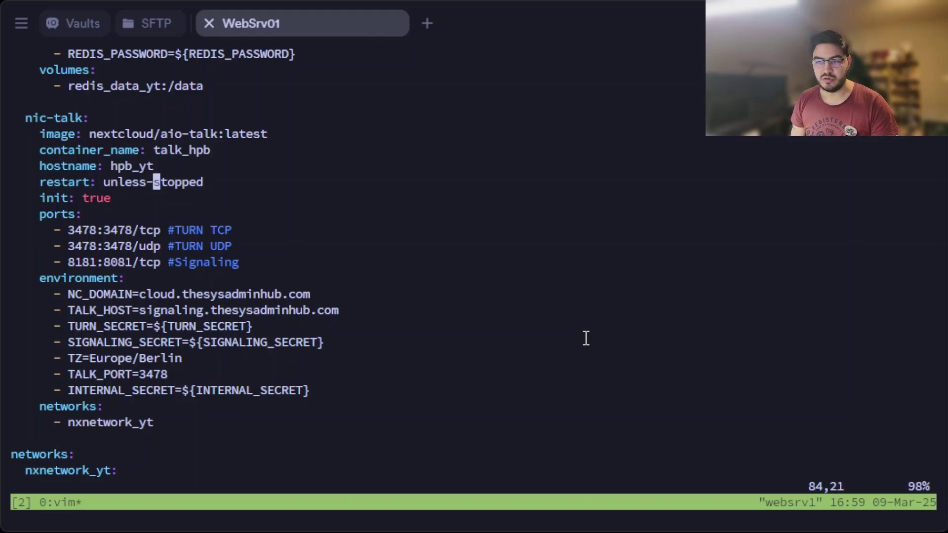
key(k)
key(k)
key(j)
key(j)
Check the TURN UDP port mappings and the internal signaling port 8081.
key(j)
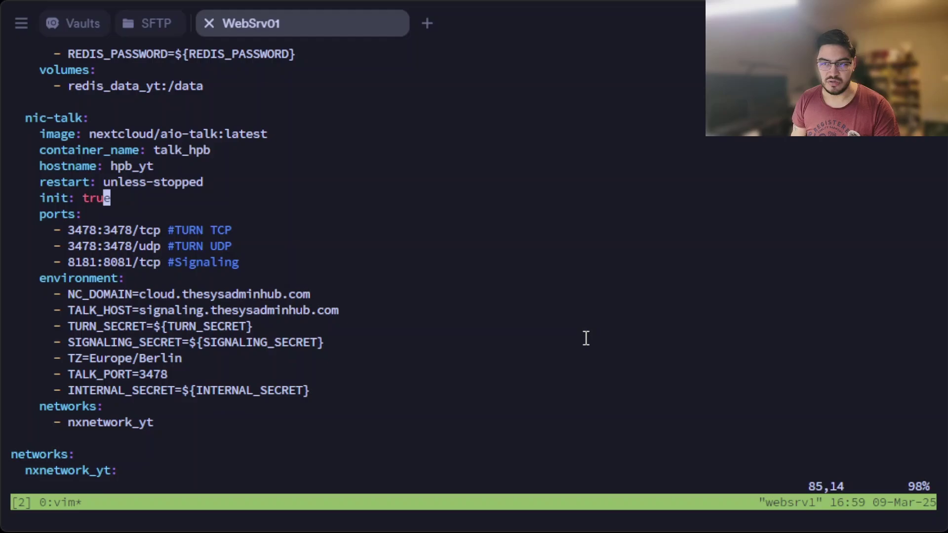
key(j)
key(j)
key(h)
key(h)
key(h)
key(h)
key(h)
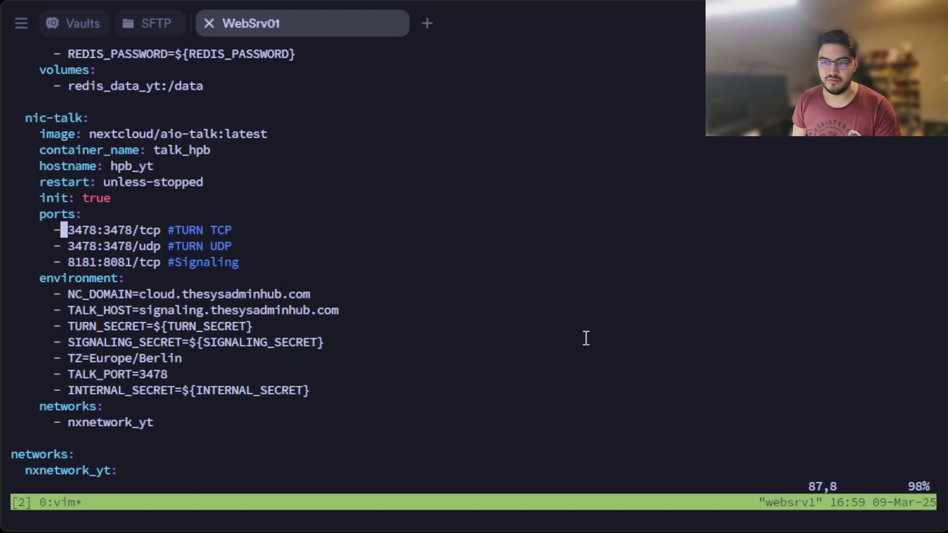
key(j)
key(l)
key(l)
key(l)
key(l)
key(l)
key(l)
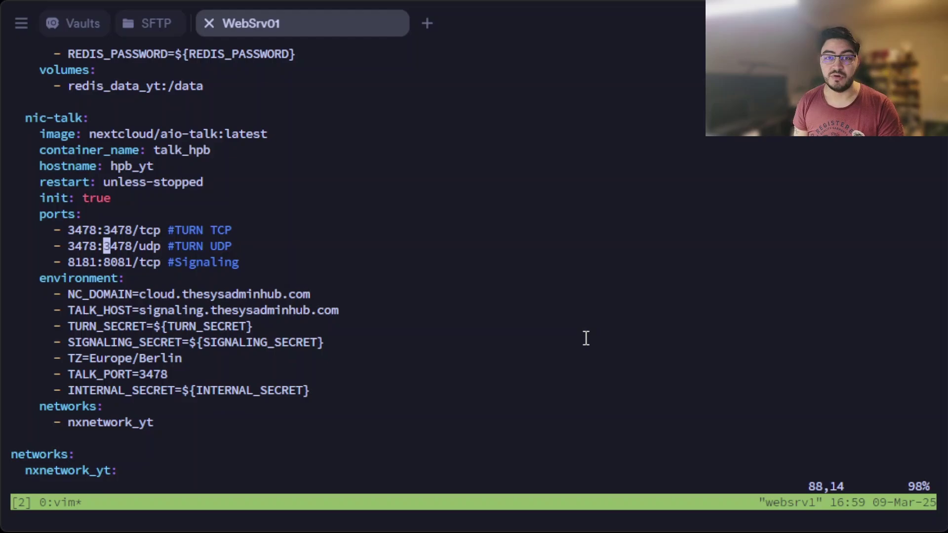
key(j)
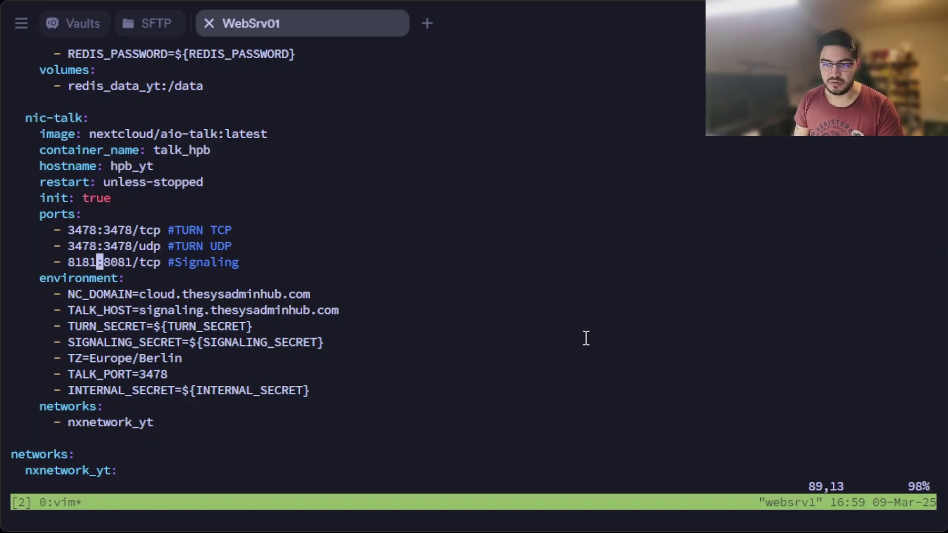
key(l)
key(l)
key(l)
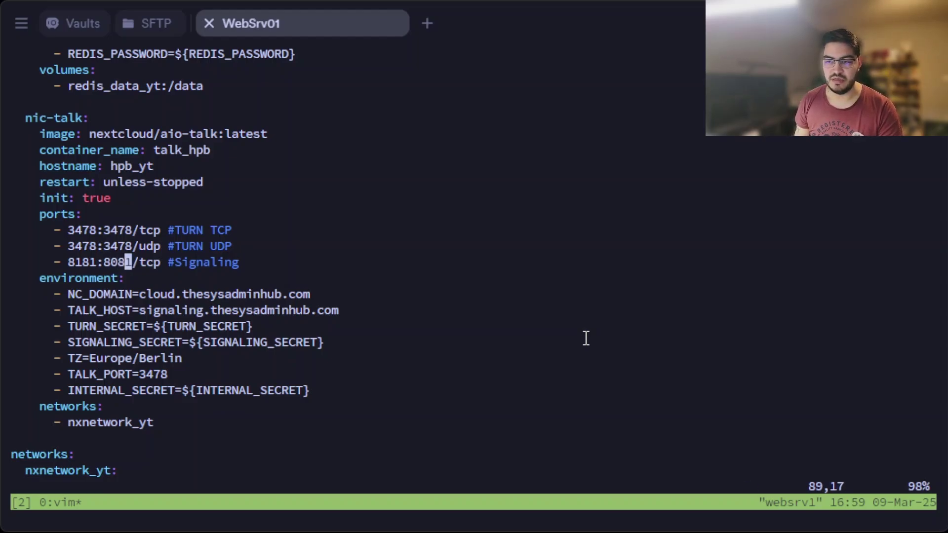
key(l)
key(l)
key(l)
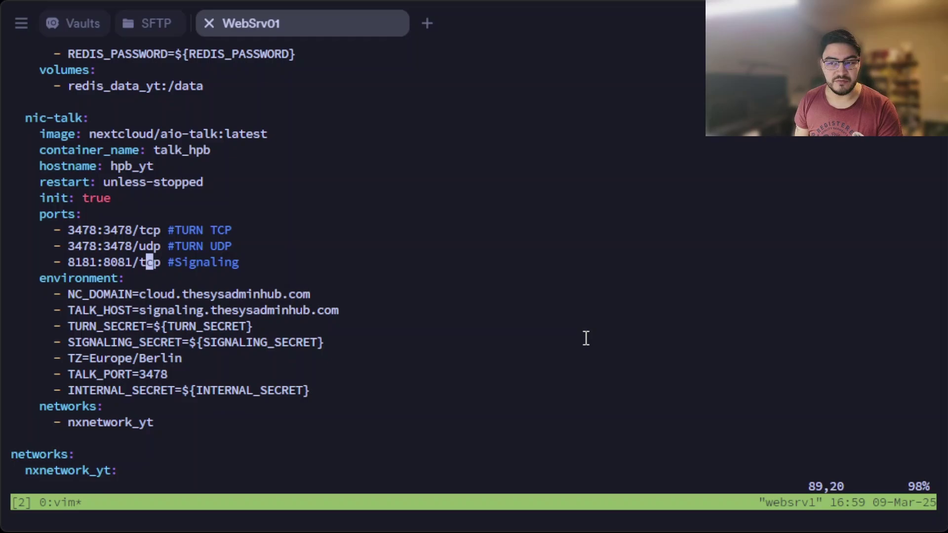
Review the NC_DOMAIN, TALK_HOST, TURN_SECRET and INTERNAL_SECRET environment settings.
key(j)
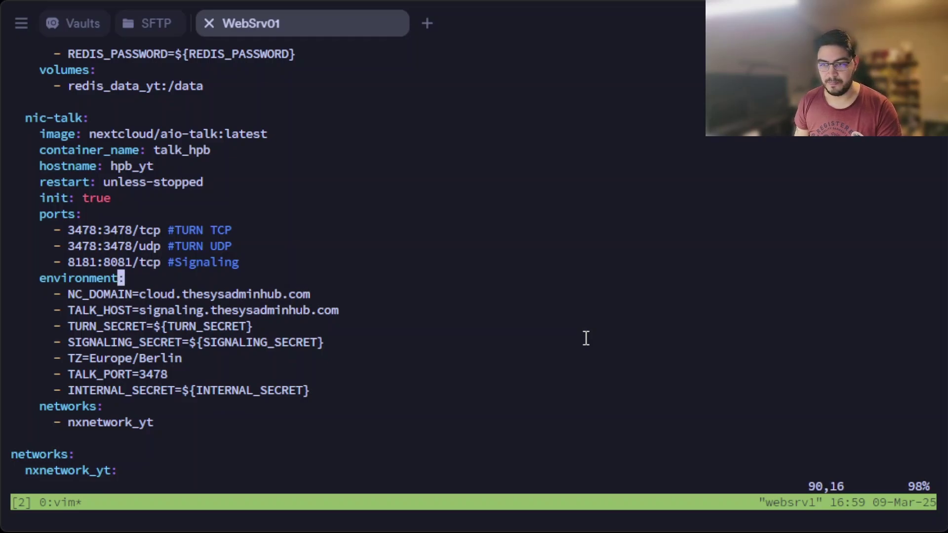
key(j)
key(h)
key(h)
key(h)
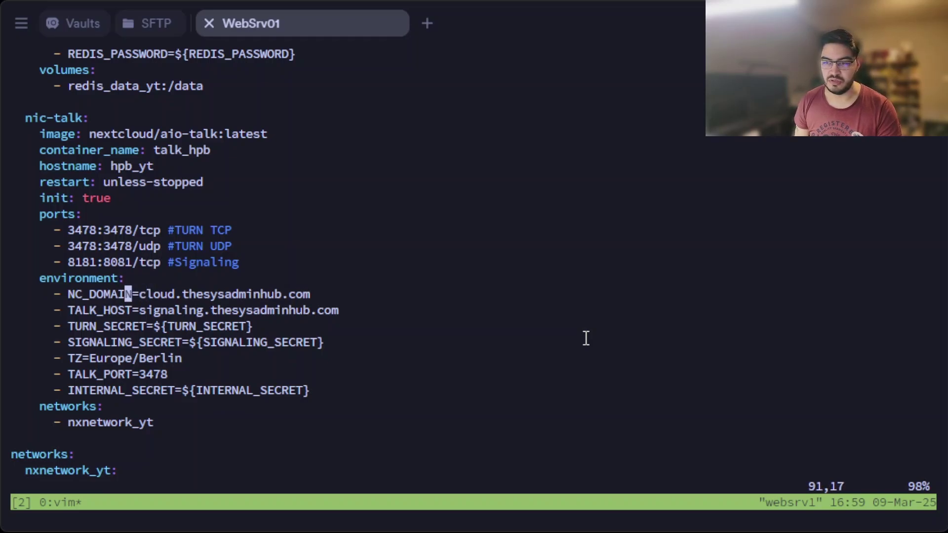
key(h)
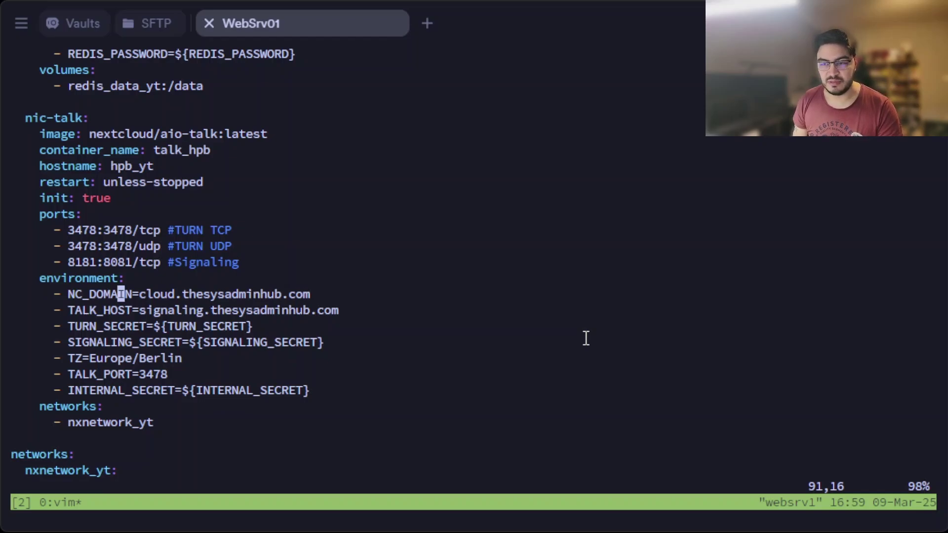
key(l)
key(l)
key(l)
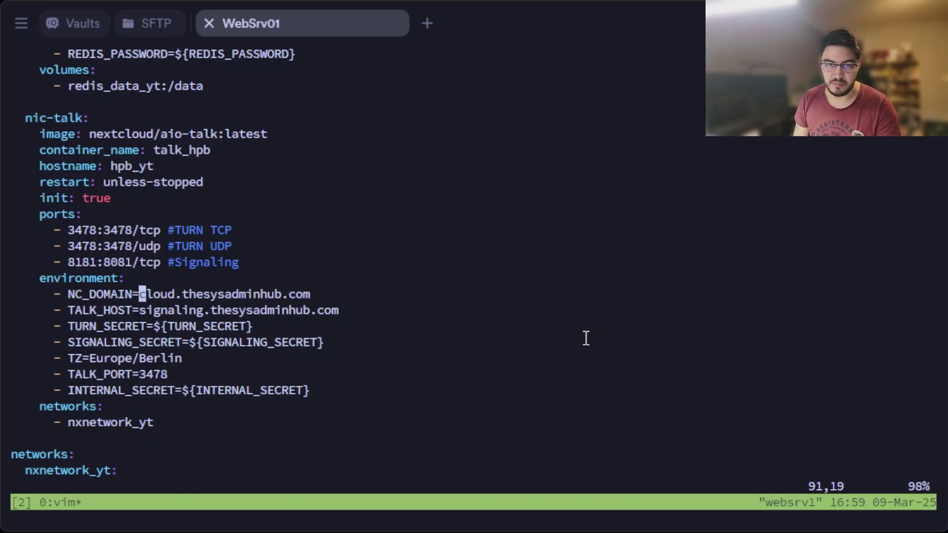
key(j)
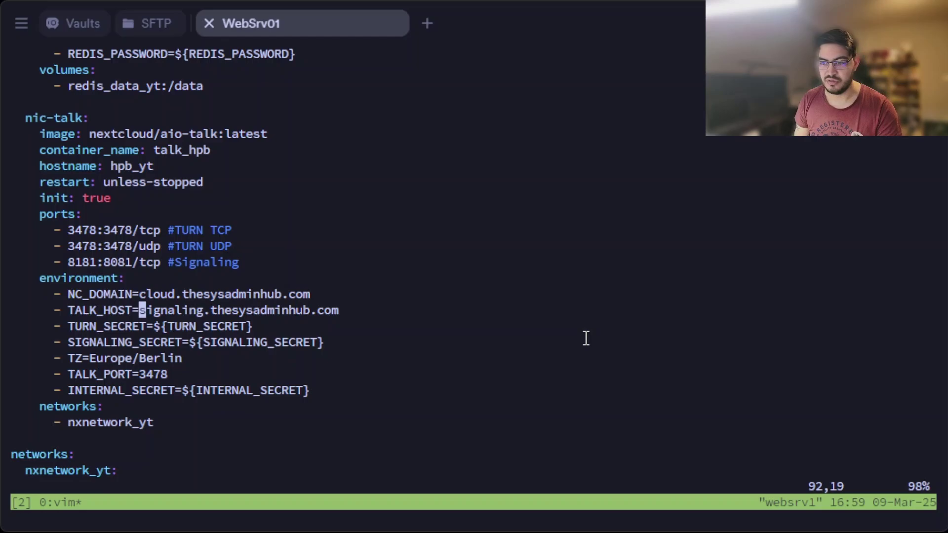
key(h)
key(h)
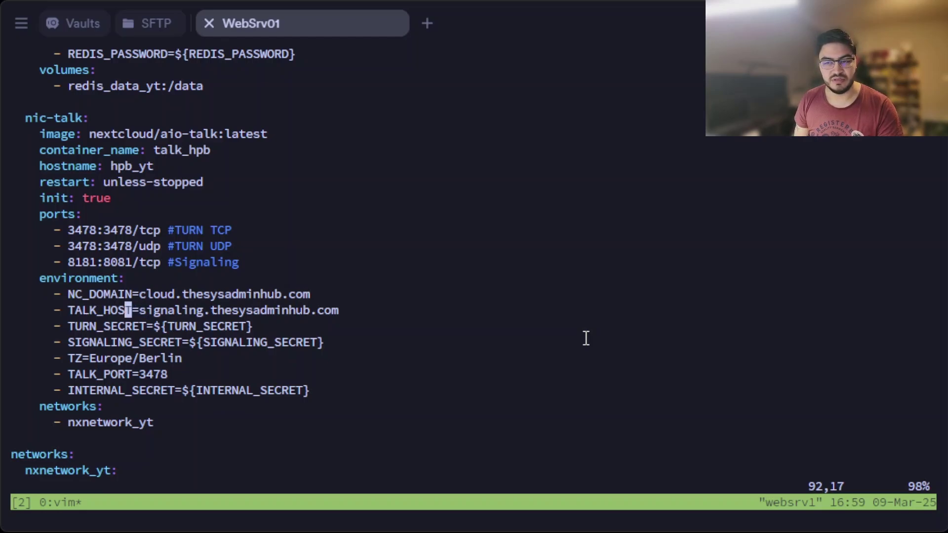
key(j)
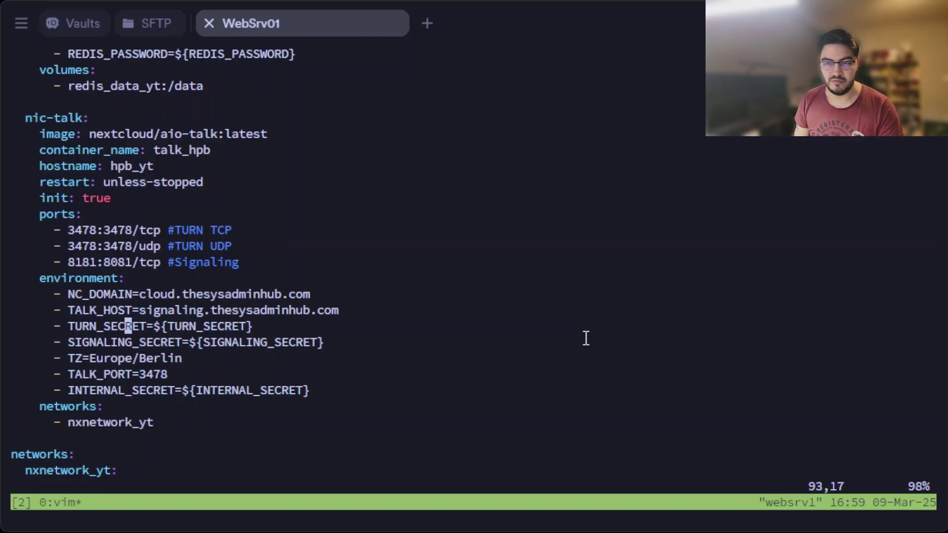
key(j)
key(j)
key(j)
key(j)
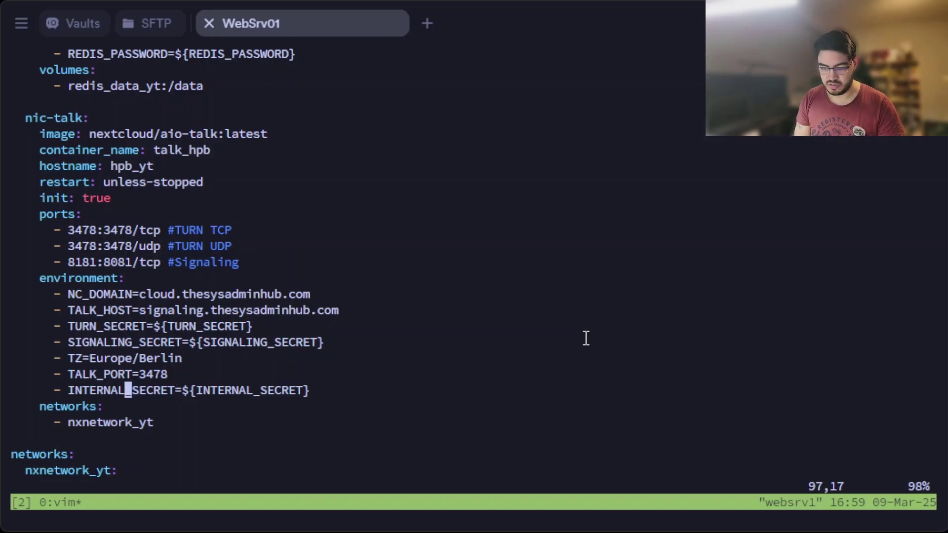
Split a second bash pane below the compose file.
key(b)
key(ctrl+b)
key(quotedbl)
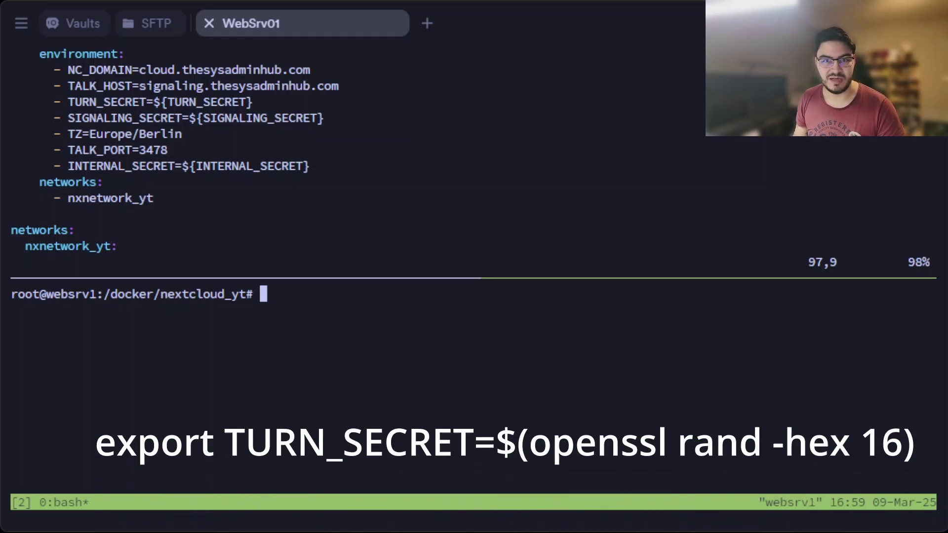
Generate a TURN secret with openssl and append TURN_SECRET to .env.
key(ctrl+shift+v)
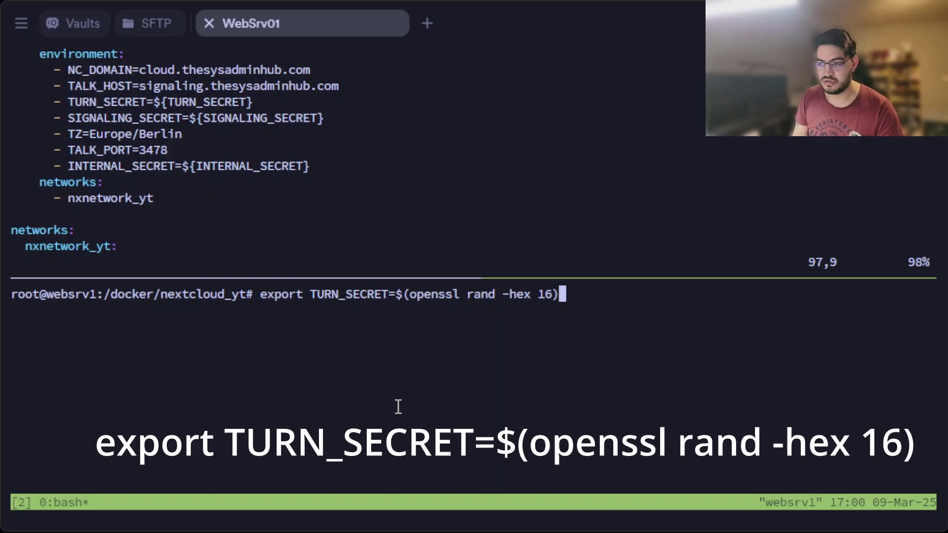
key(Return)
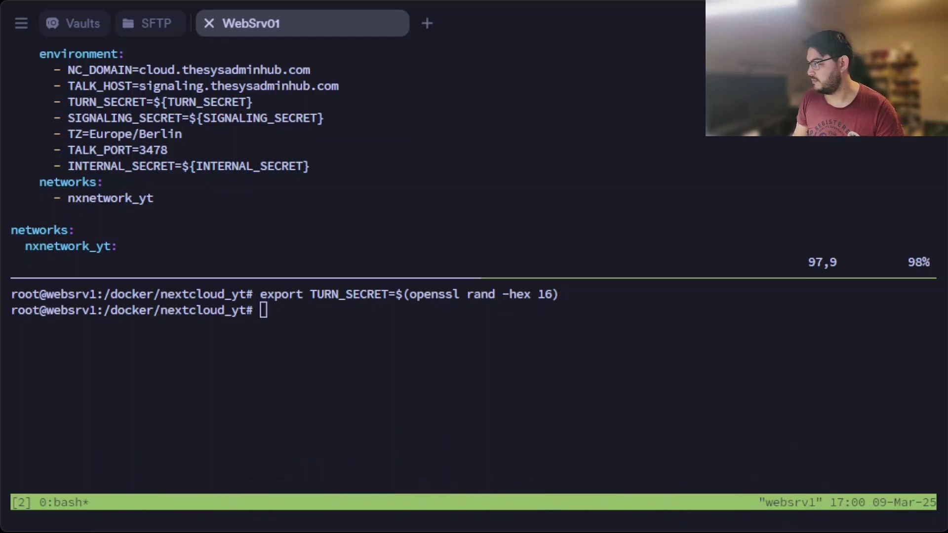
key(ctrl+shift+v)
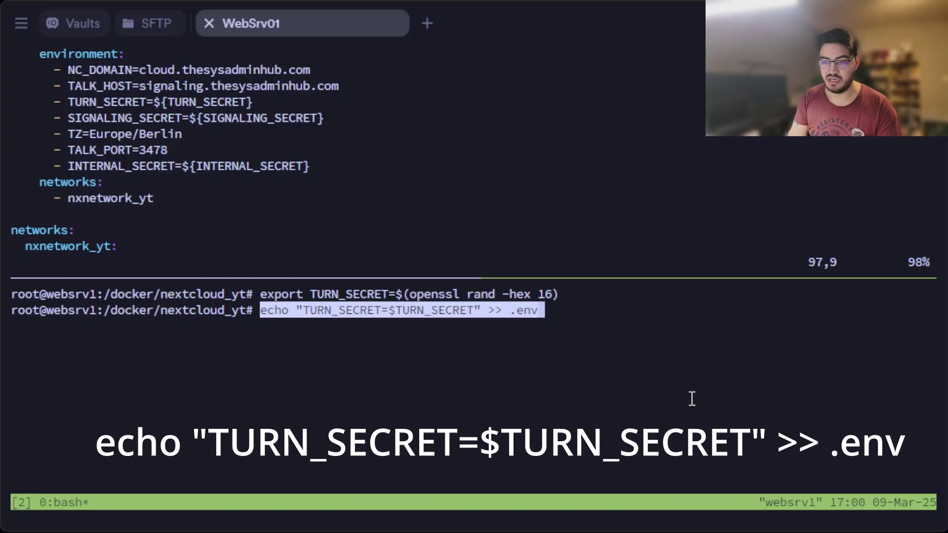
key(Return)
Generate a signaling secret and append SIGNALING_SECRET to .env.
key(ctrl+shift+v)
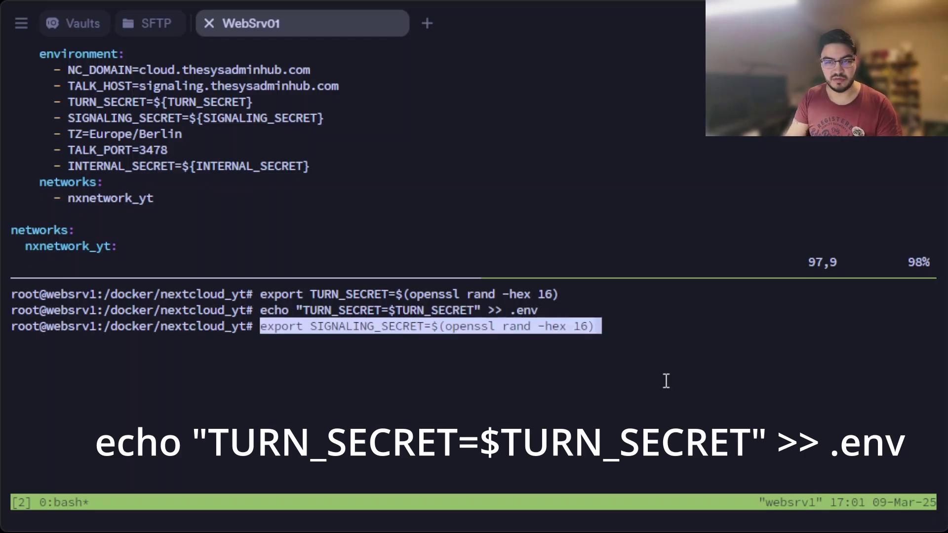
key(Return)
key(ctrl+shift+v)
key(Return)
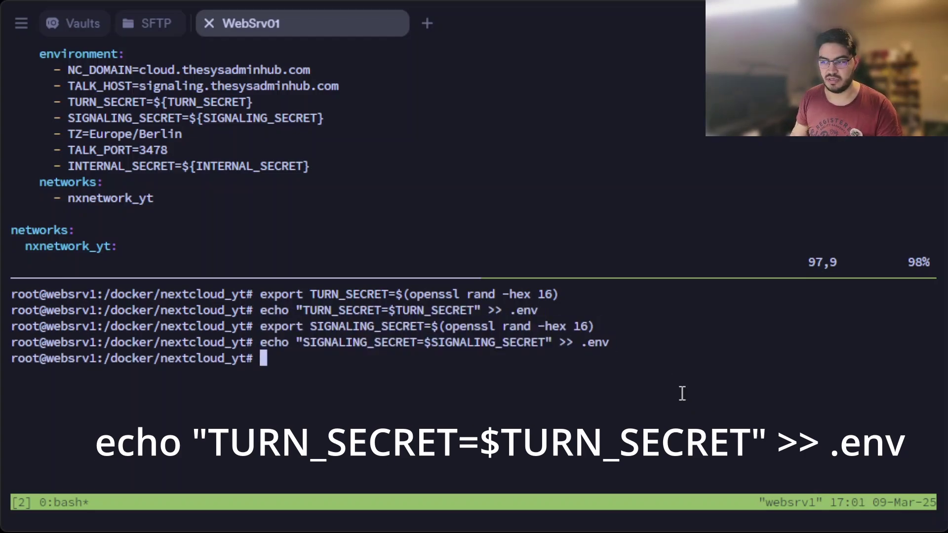
Generate an internal secret and append INTERNAL_SECRET to .env.
key(ctrl+shift+v)
key(Return)
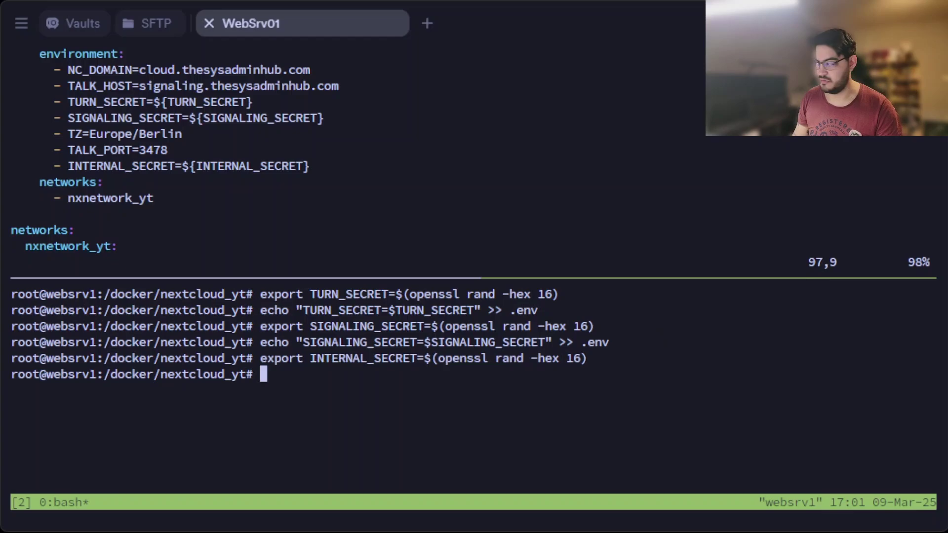
key(ctrl+shift+v)
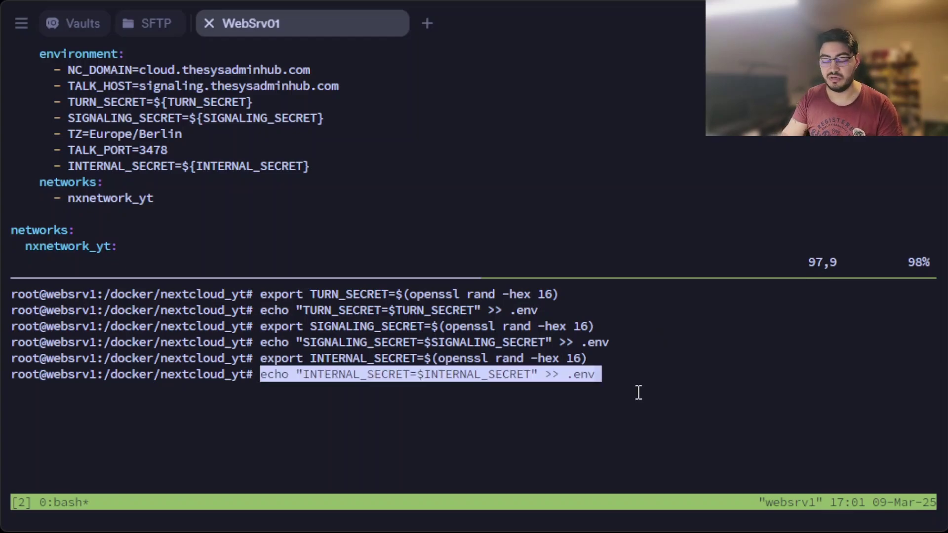
key(Return)
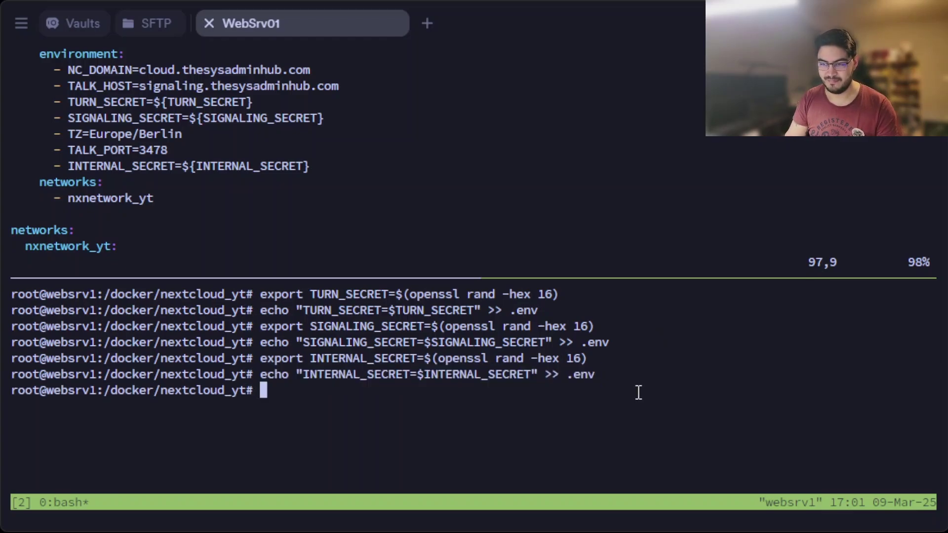
Close the extra shell, quit vim and start the stack with docker-compose up -d.
key(ctrl+d)
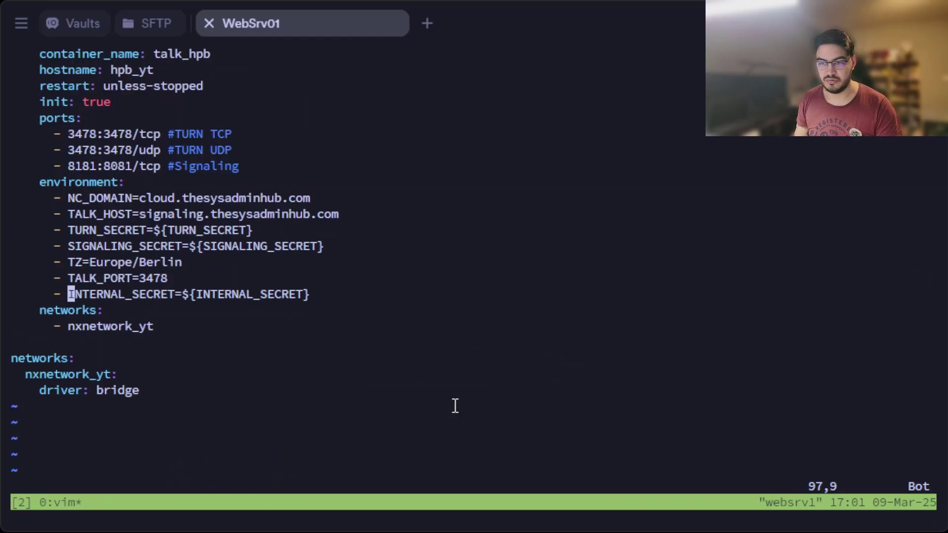
text(j)
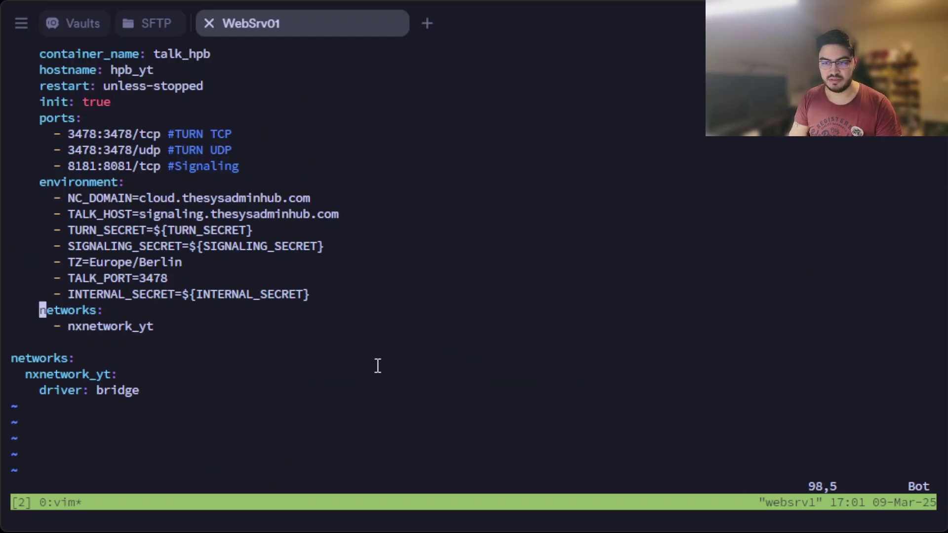
text(:q)
key(Return)
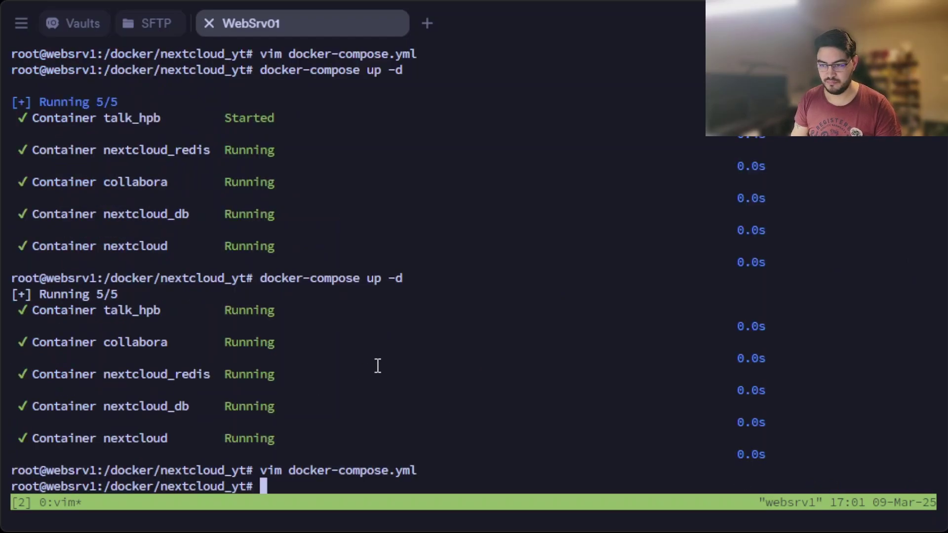
key(Up)
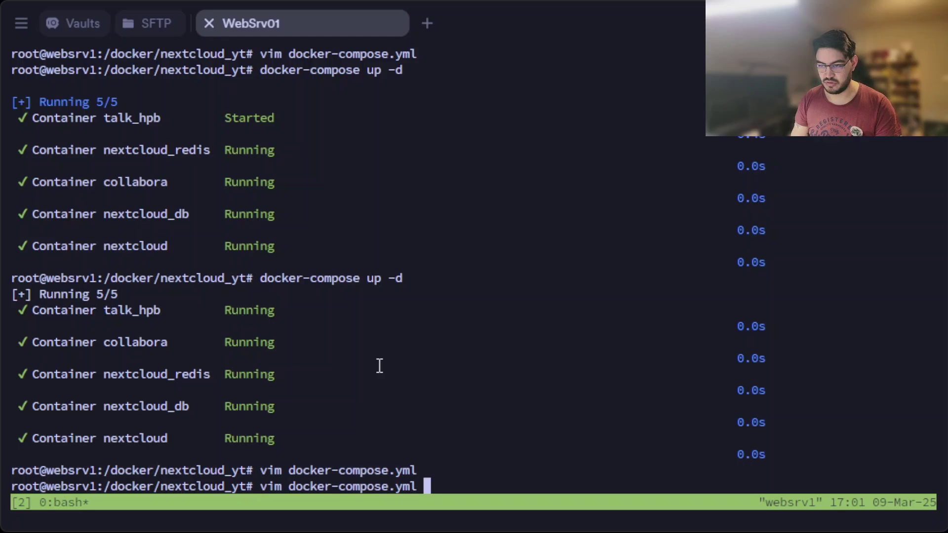
key(Up)
key(Down)
key(Down)
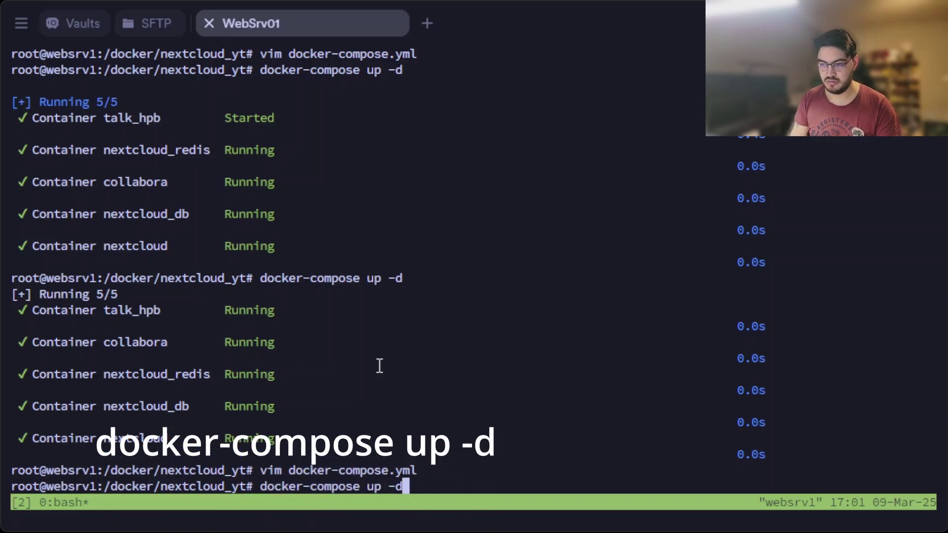
key(Return)
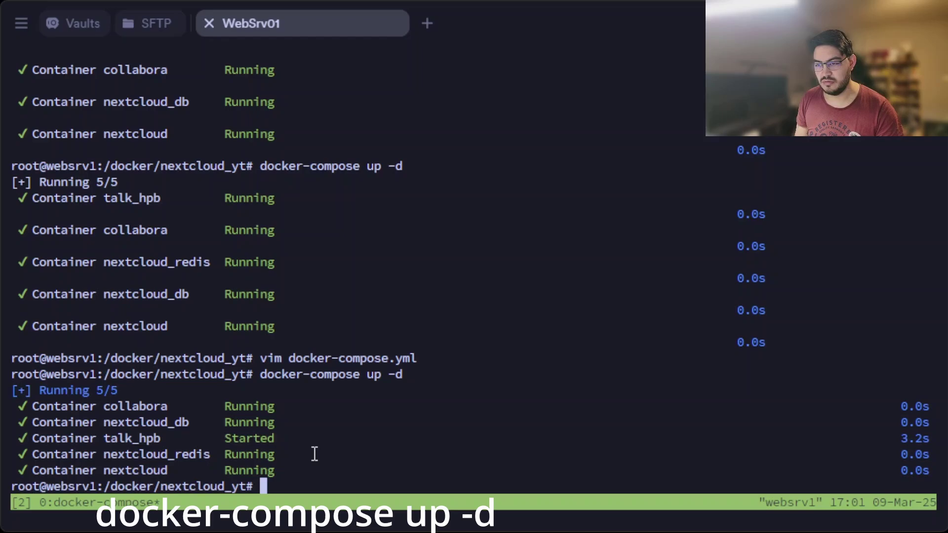
Rerun docker-compose up -d to confirm talk_hpb is running, and split a second shell.
key(Up)
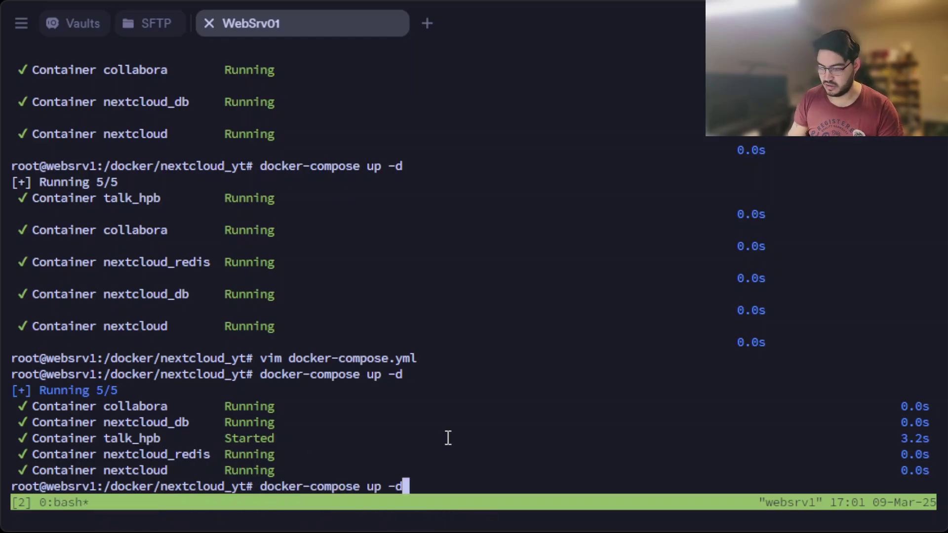
key(Return)
drag(170, 437, 110, 437)
drag(221, 438, 321, 438)
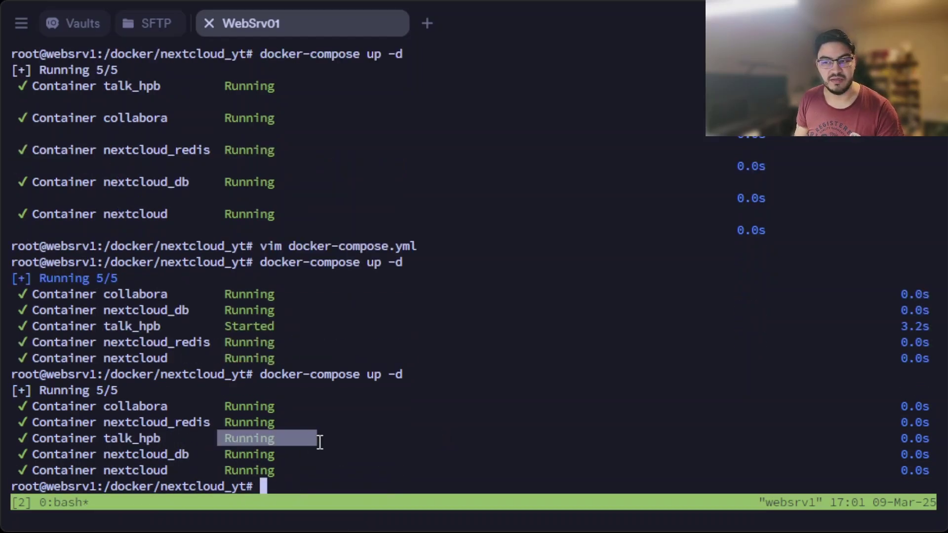
click(375, 448)
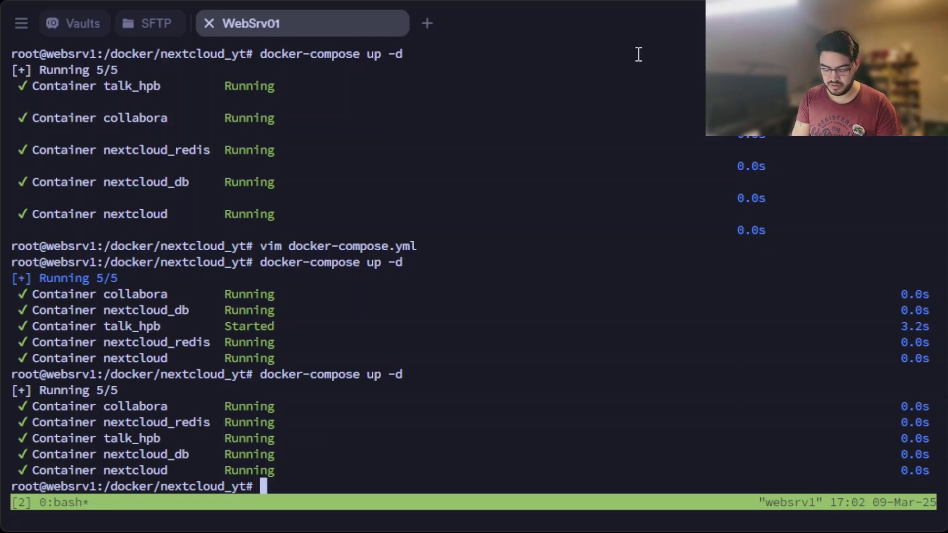
key(ctrl+b)
key(quotedbl)
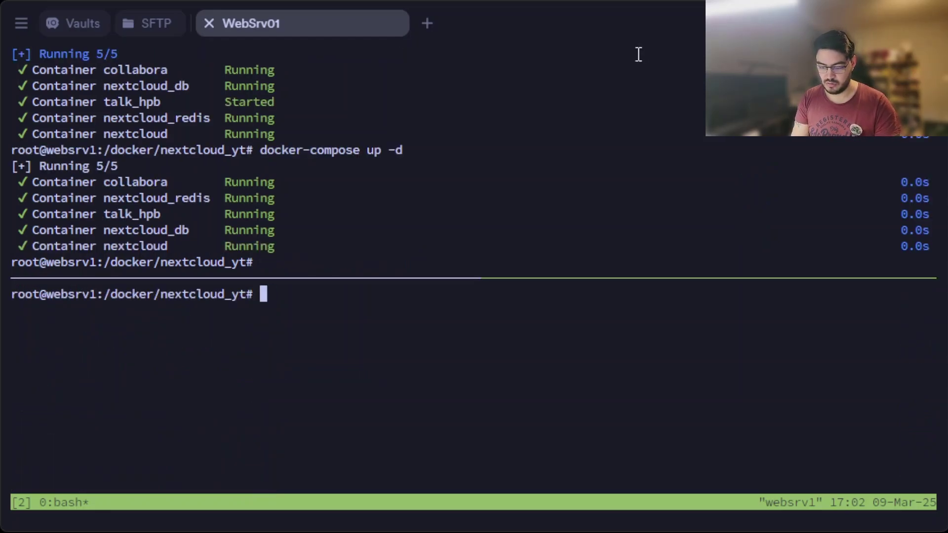
text(cd /etc/)
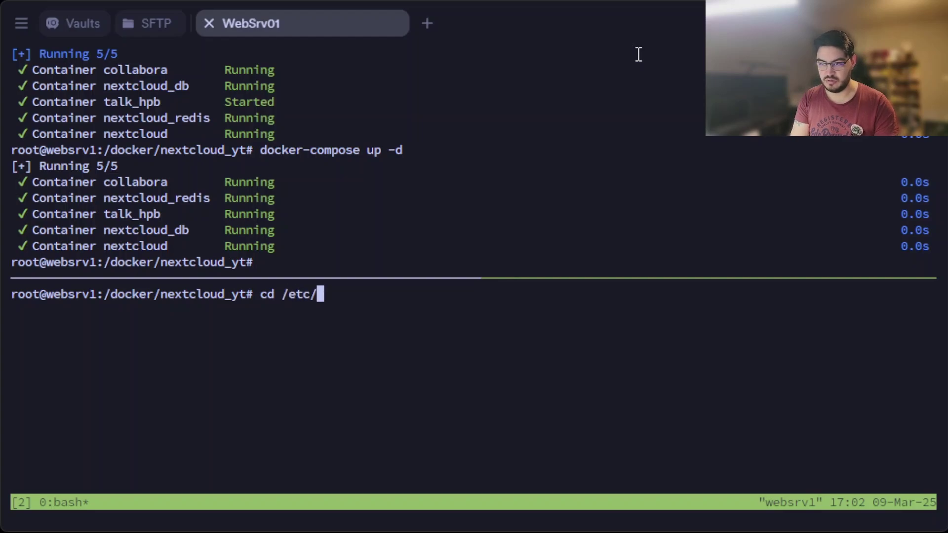
text(nginx)
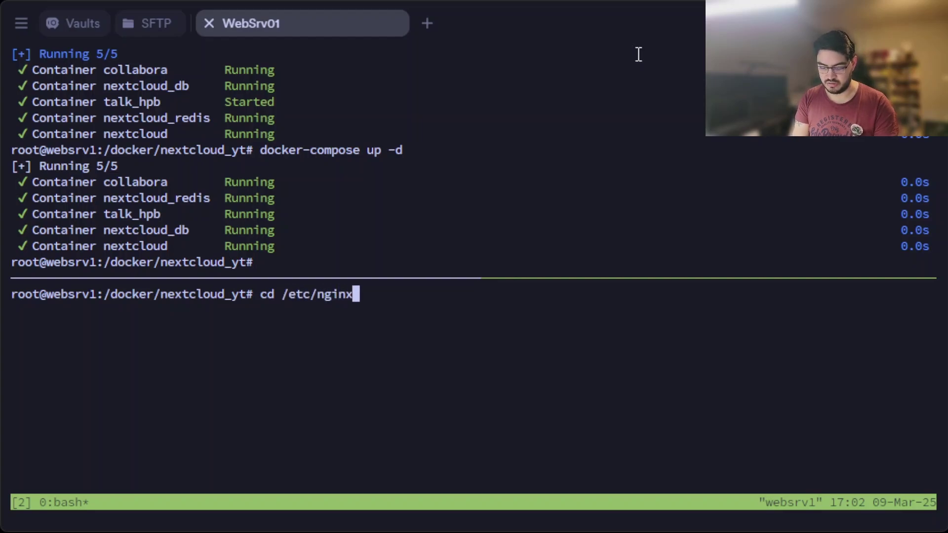
text(/sites-av)
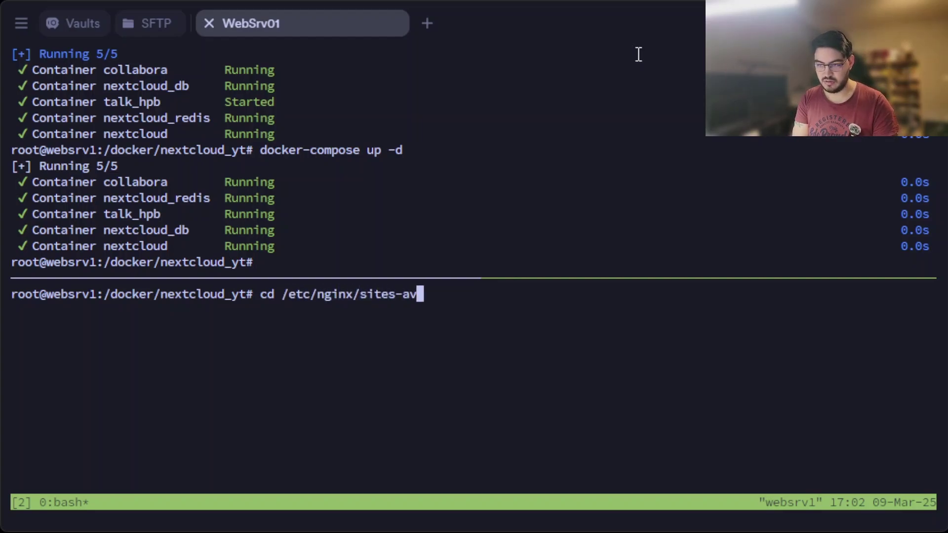
Locate the signaling site config in sites-available, then move to nginx sites-enabled.
key(Tab)
key(Return)
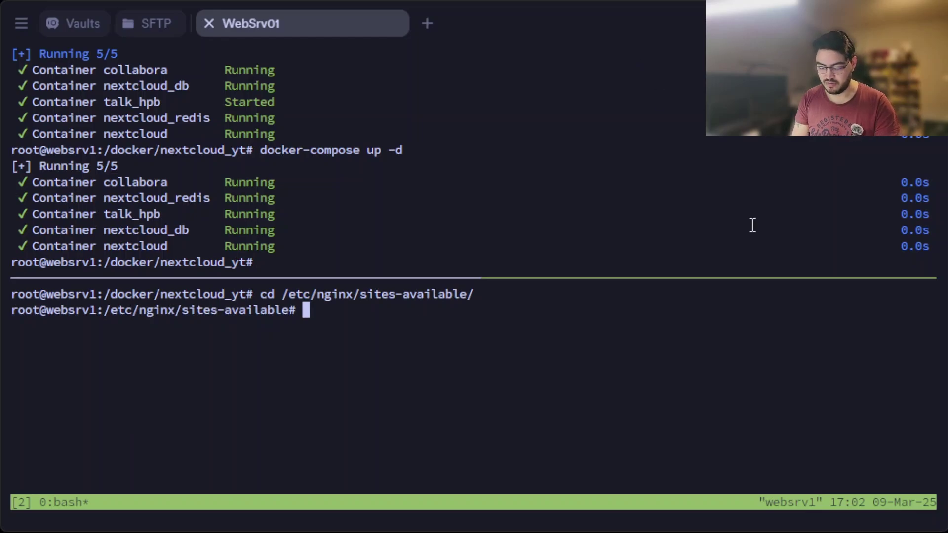
text(vim )
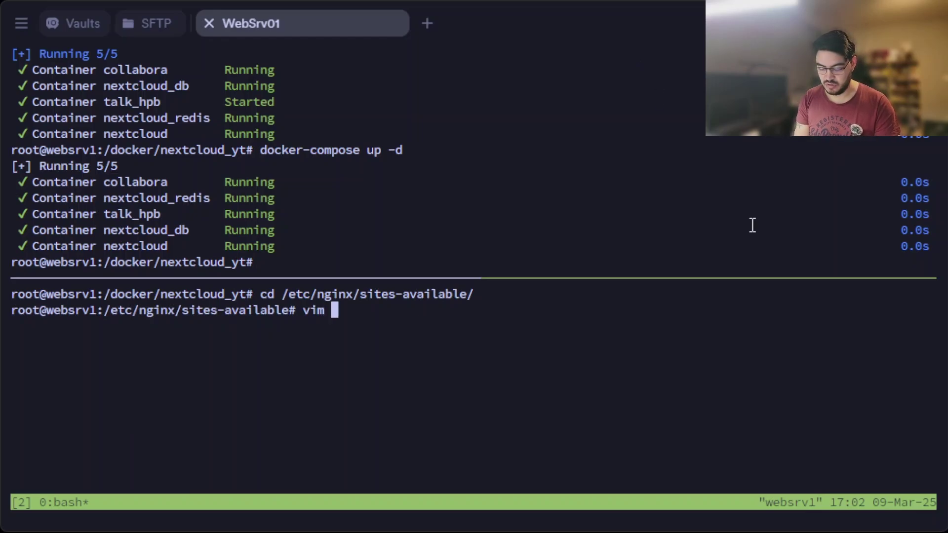
text(signa)
key(Tab)
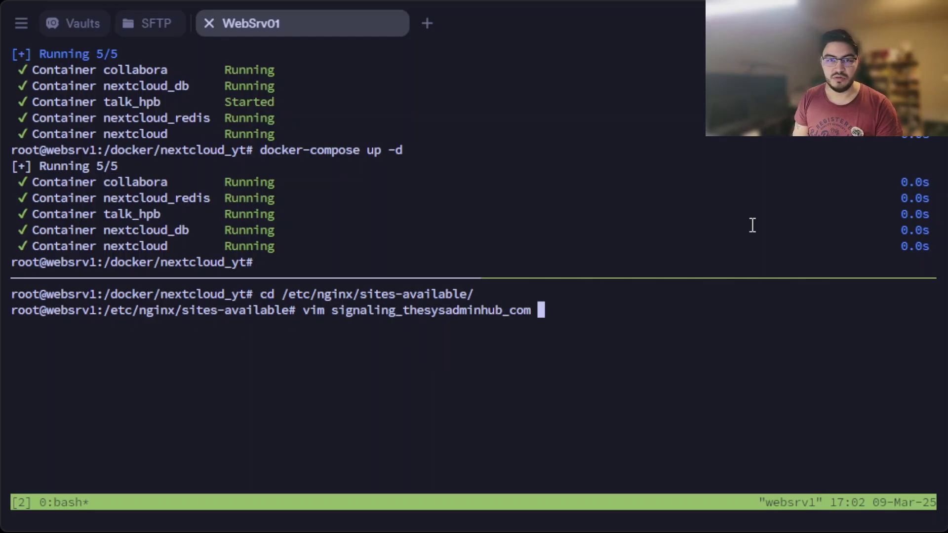
key(ctrl+u)
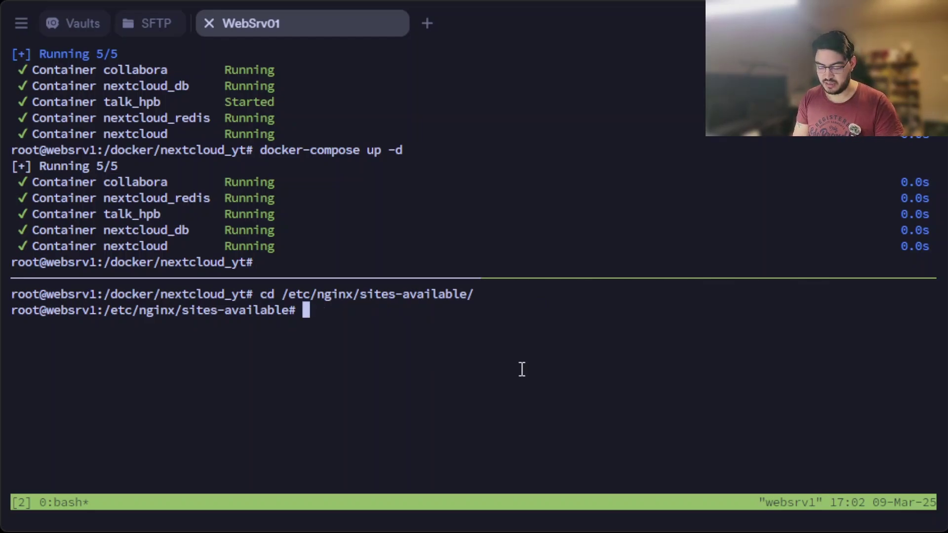
text(cd ..)
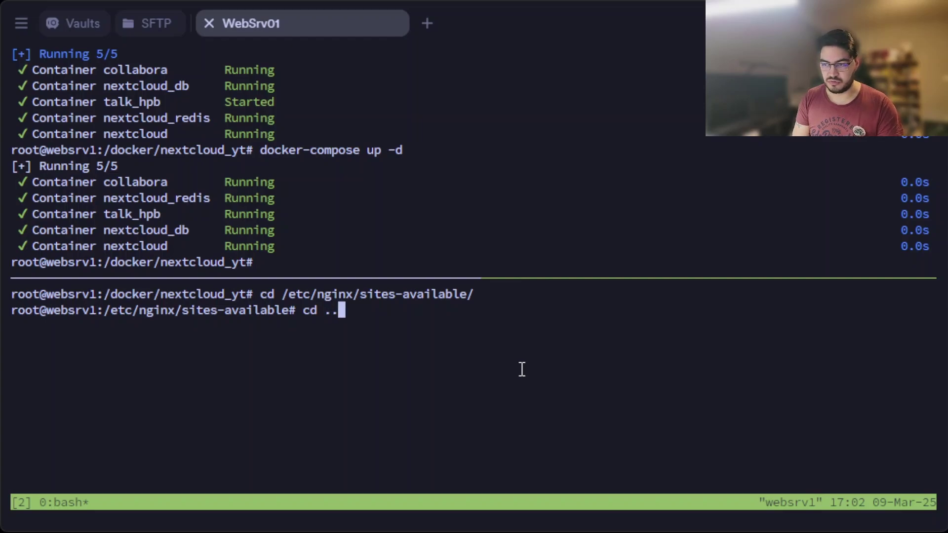
text(/sites-)
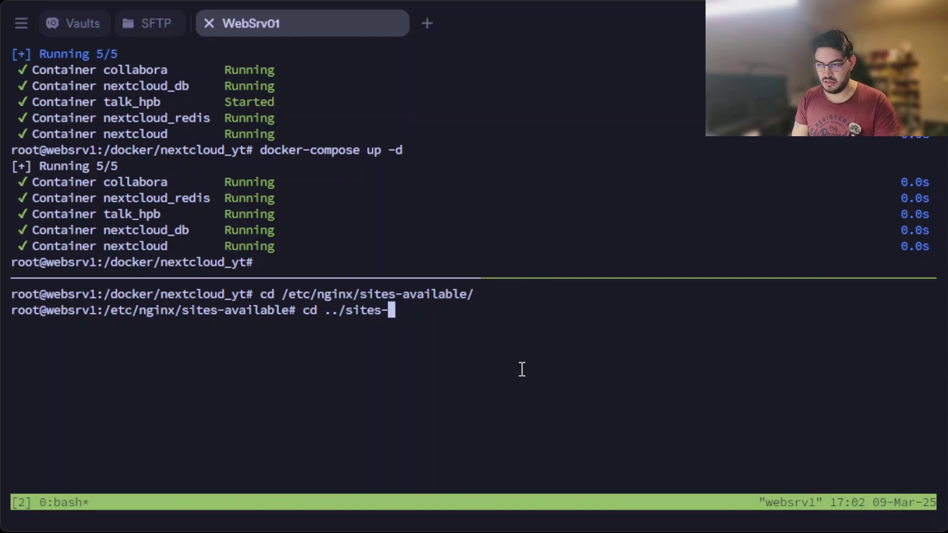
text(en)
key(Tab)
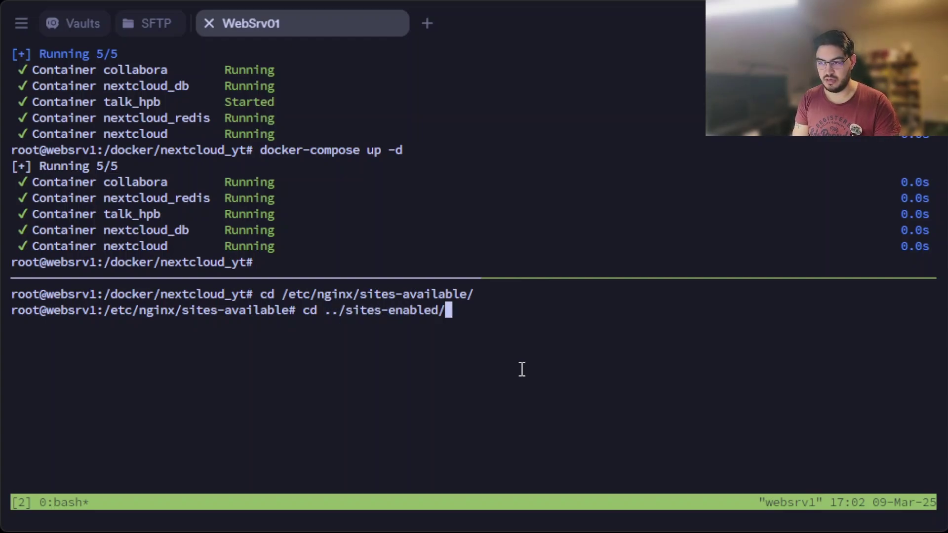
key(Return)
text(l)
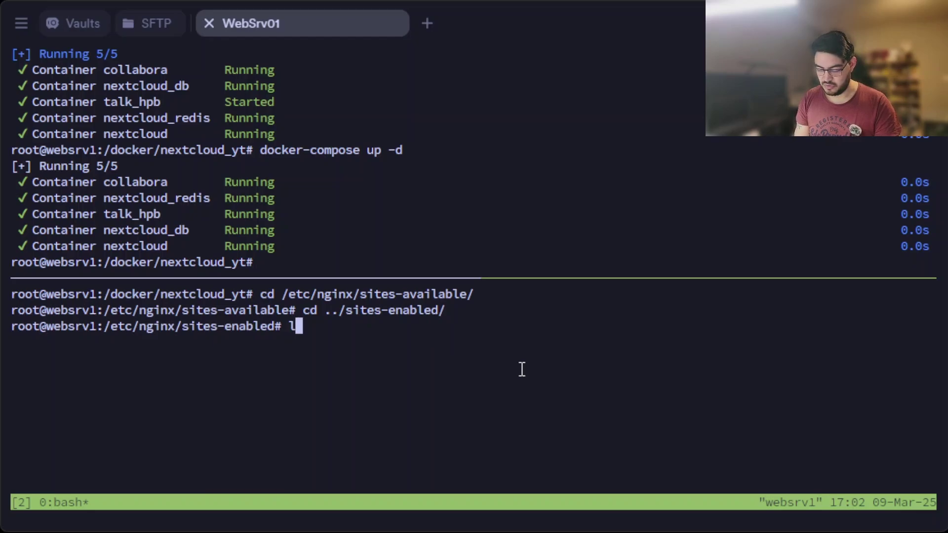
text(ns)
Symlink ../sites-available/signaling_thesysadminhub_com into sites-enabled, which fails with File exists.
key(BackSpace)
text(-s)
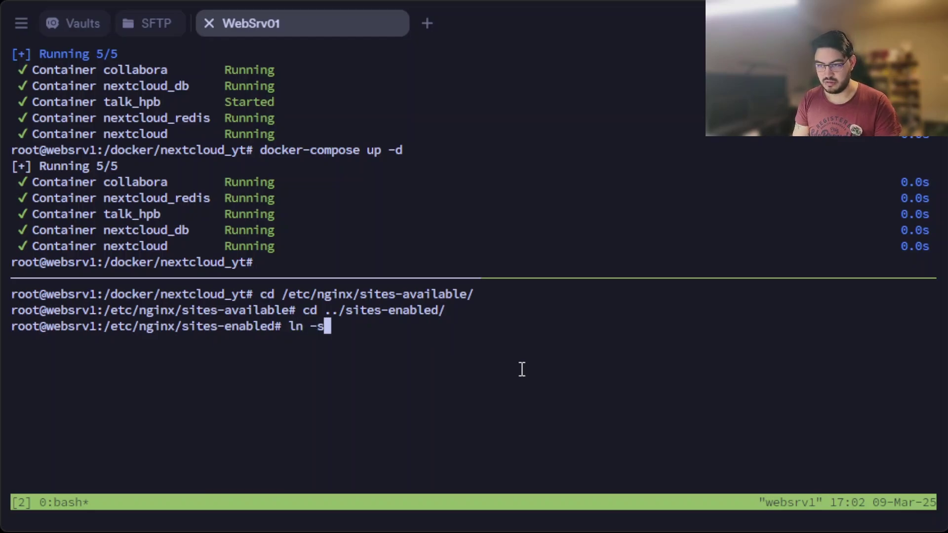
text( ..)
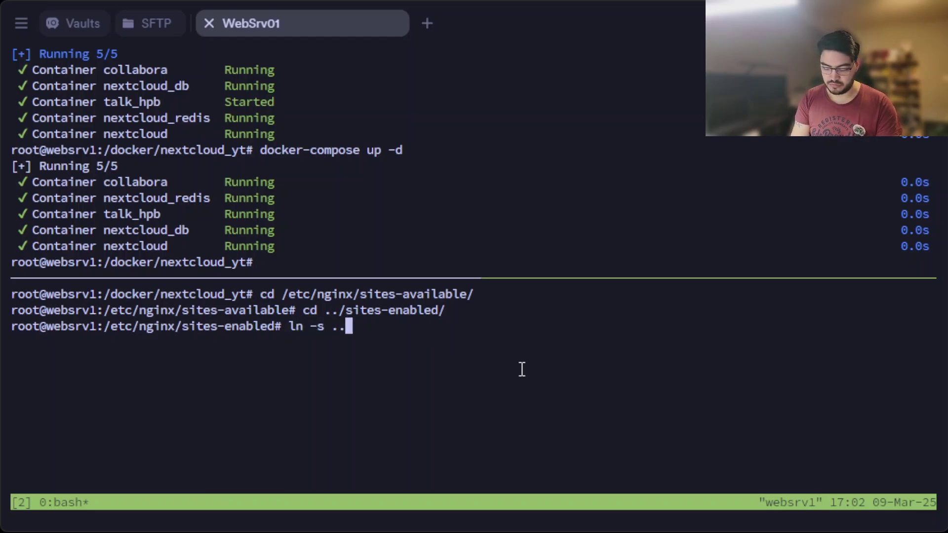
text(/si)
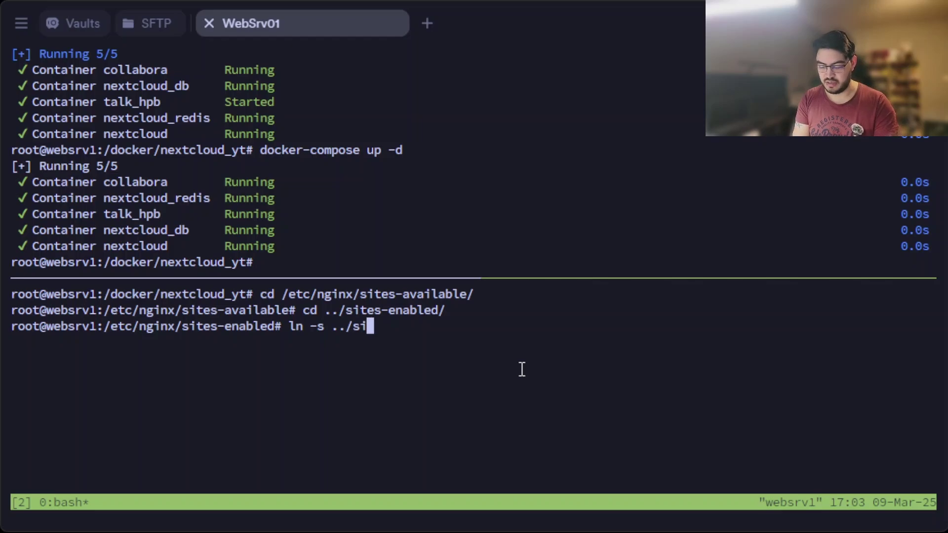
text(tes-a)
key(Tab)
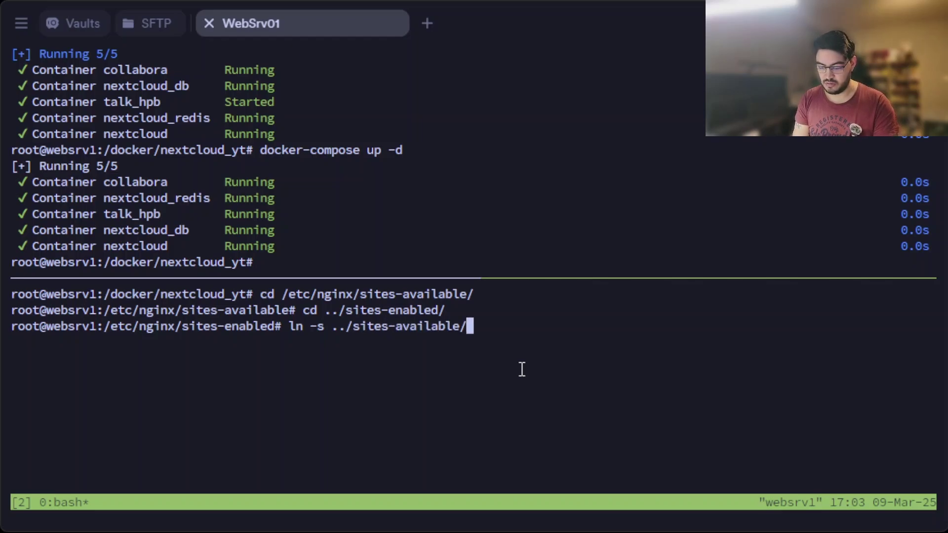
text(sig)
key(Tab)
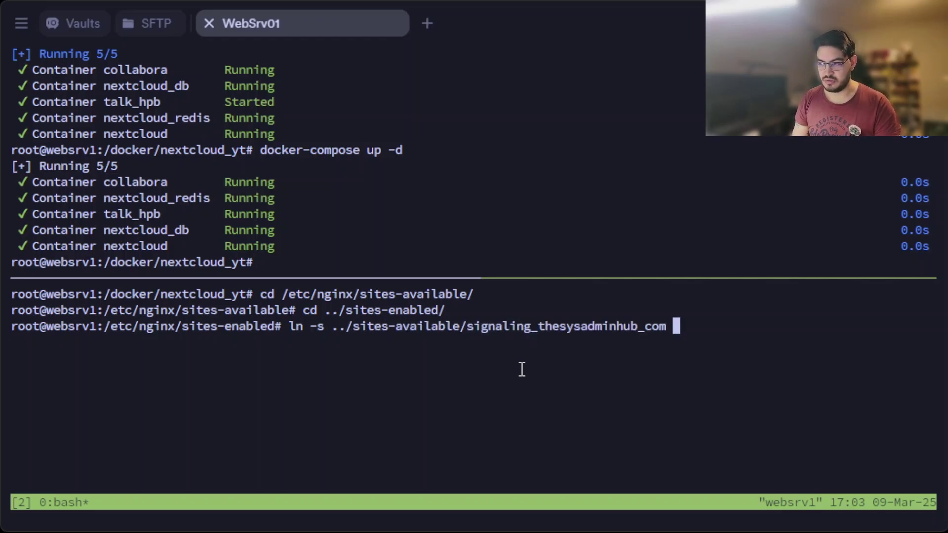
drag(667, 328, 468, 331)
key(ctrl+c)
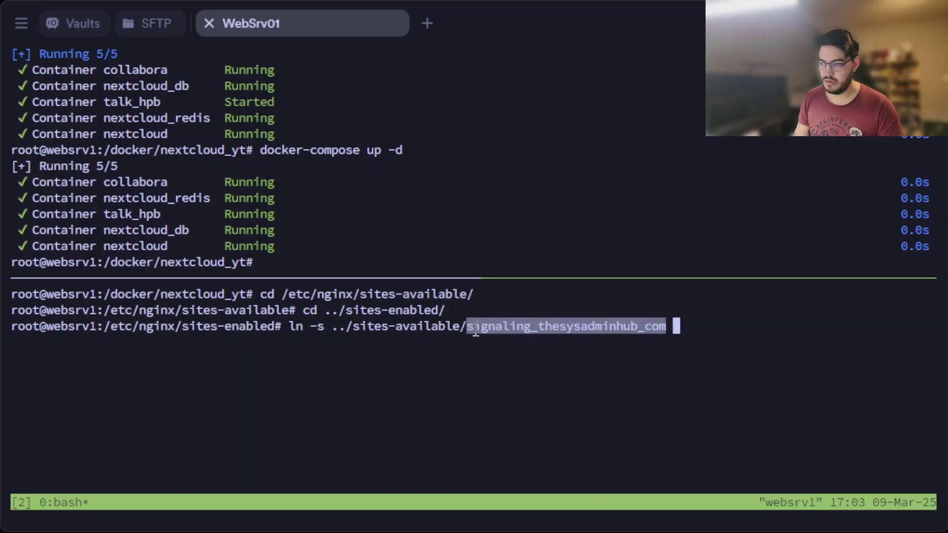
click(703, 335)
key(ctrl+shift+v)
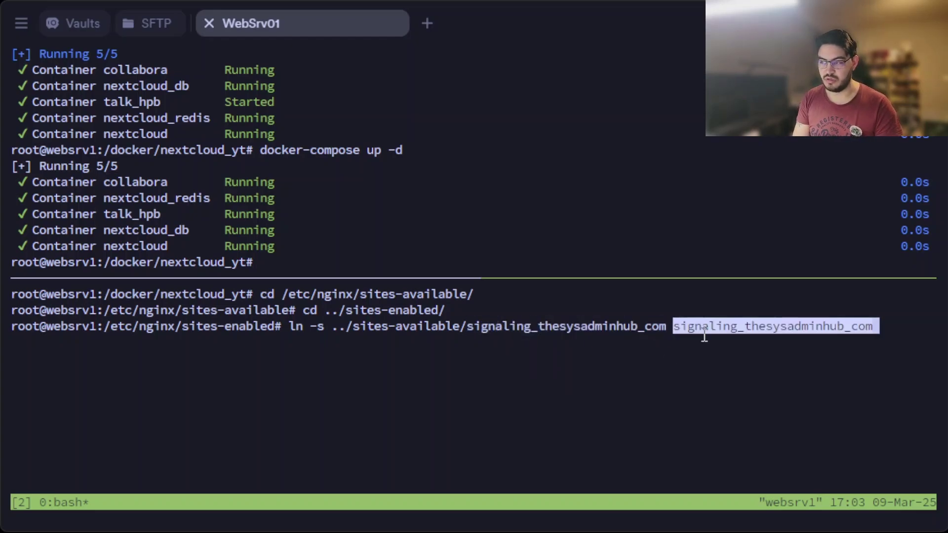
key(Return)
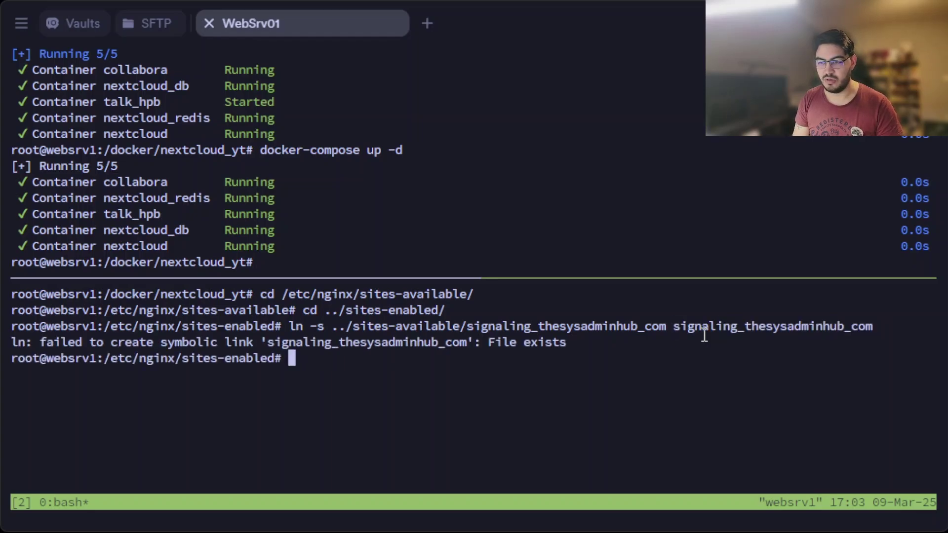
drag(592, 344, 387, 344)
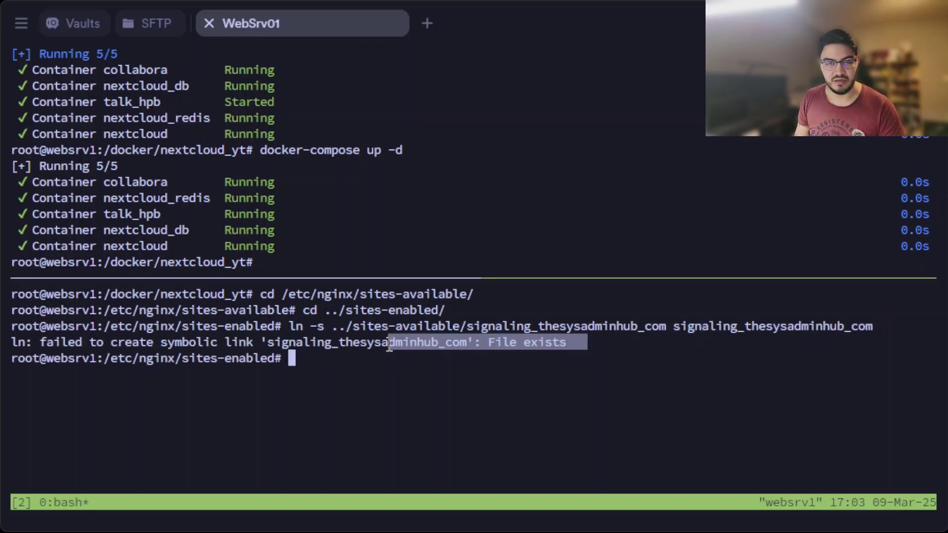
click(525, 377)
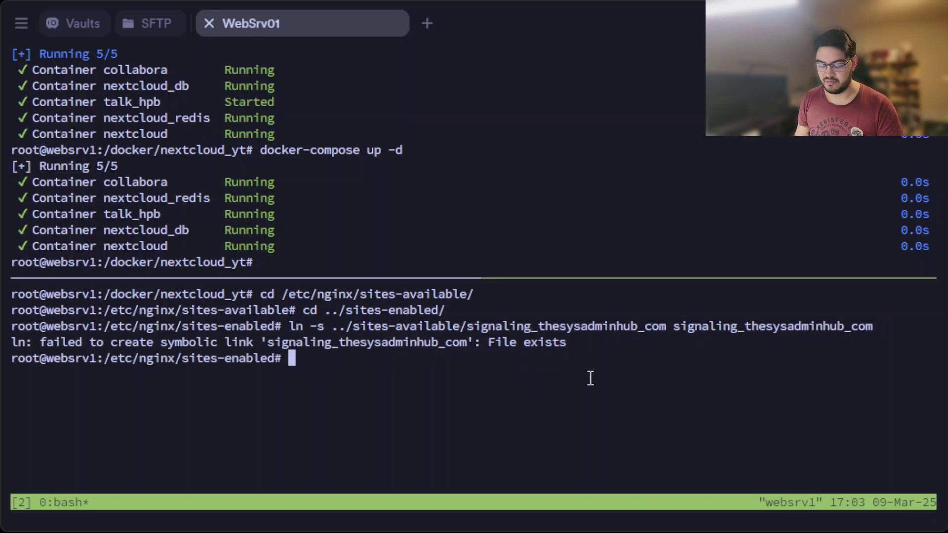
text(nginx -)
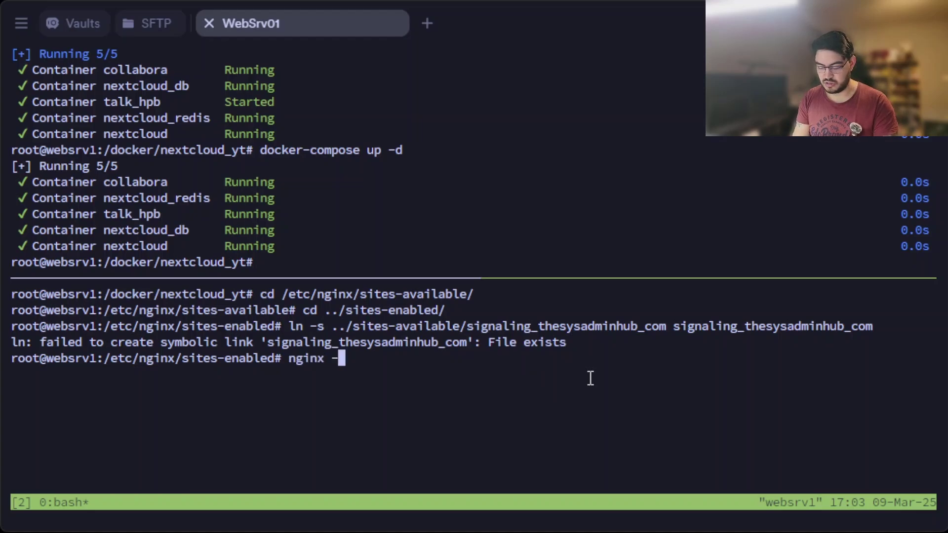
text(t)
Test the nginx configuration with nginx -t and reload nginx.
key(Return)
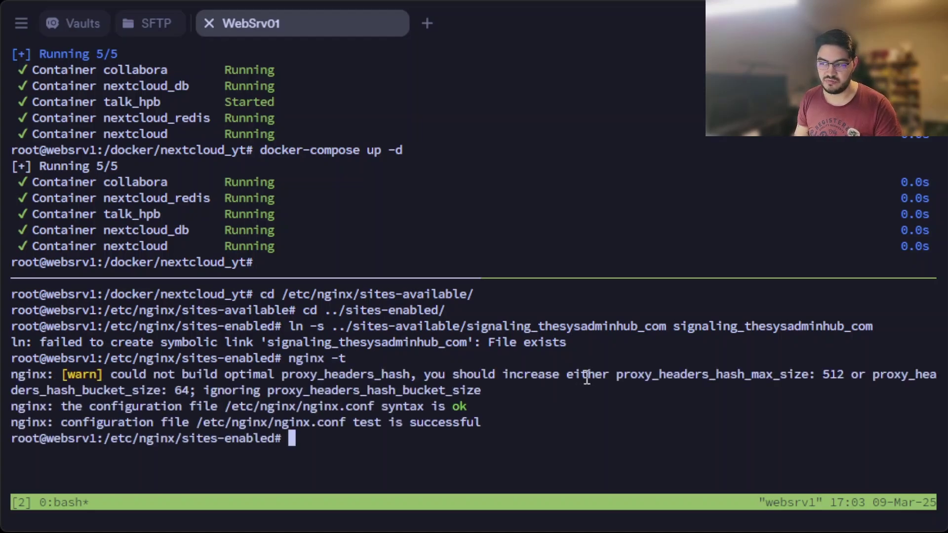
drag(504, 406, 420, 406)
click(522, 427)
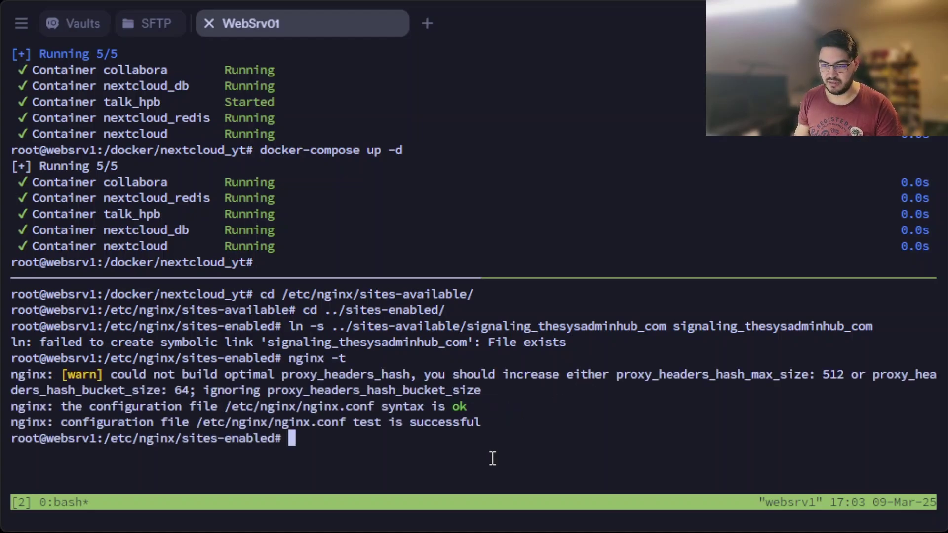
text(systemc)
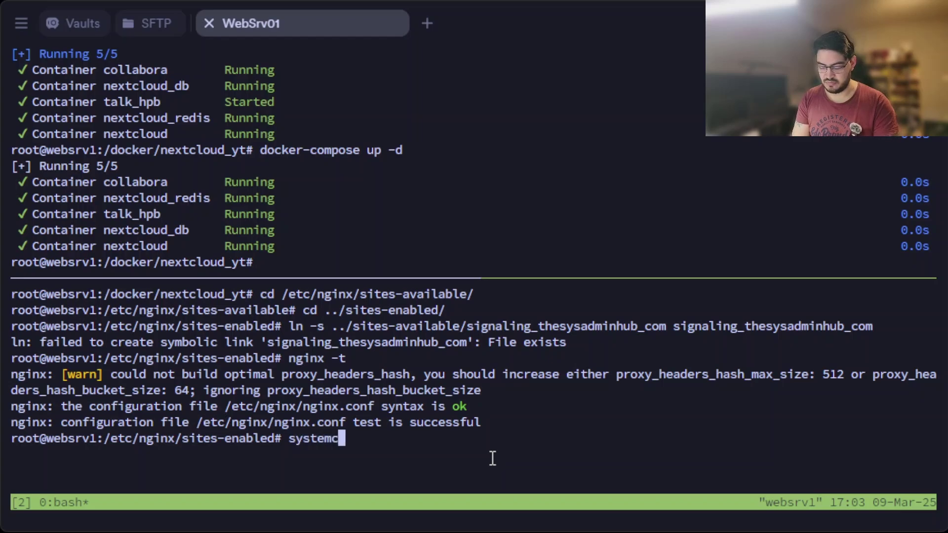
text(tl reload)
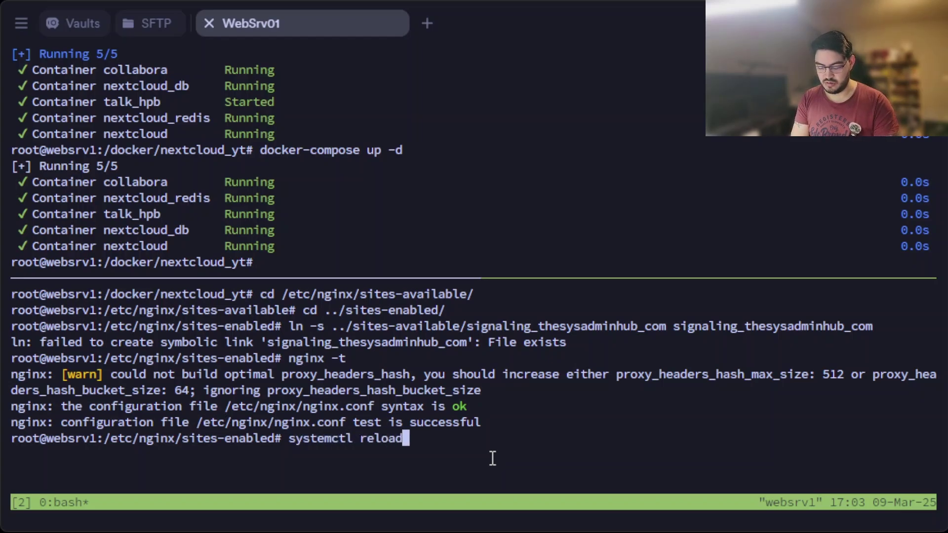
text( nginx)
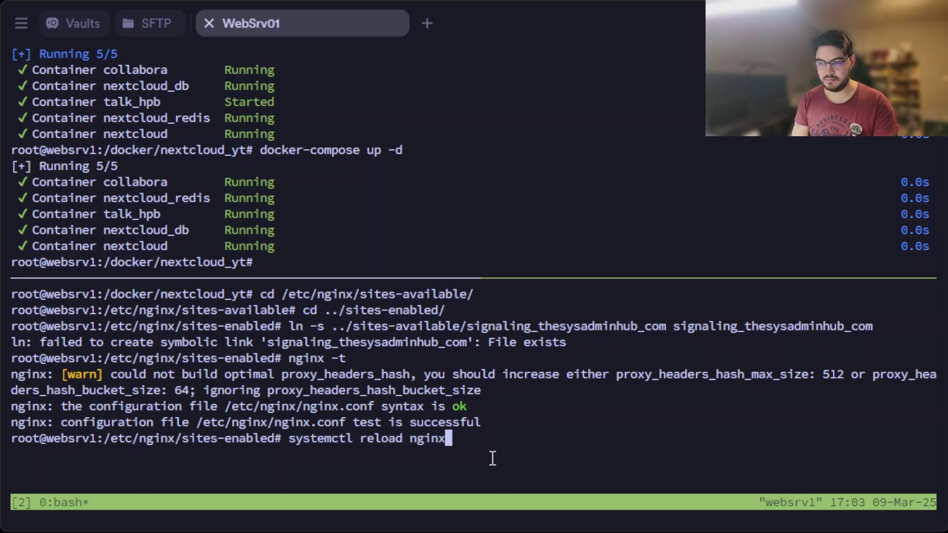
key(Return)
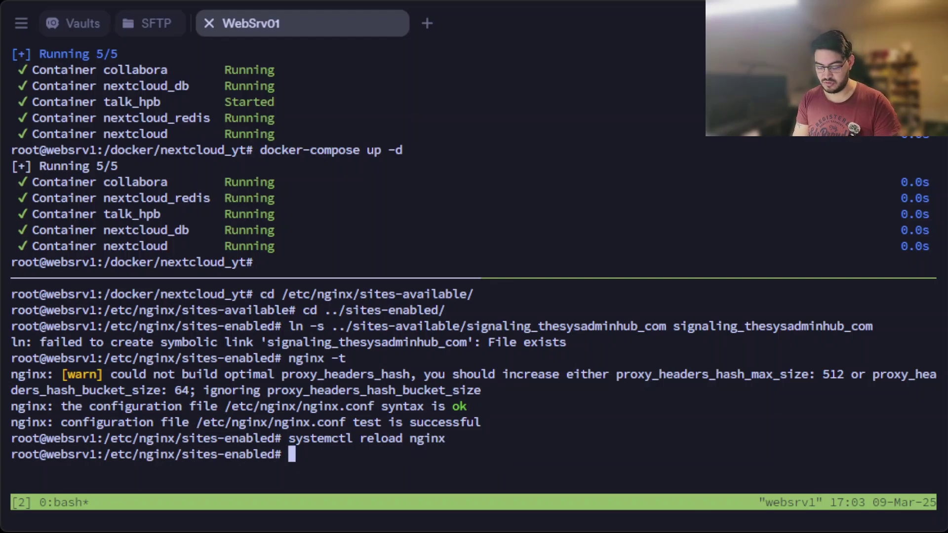
text(cer)
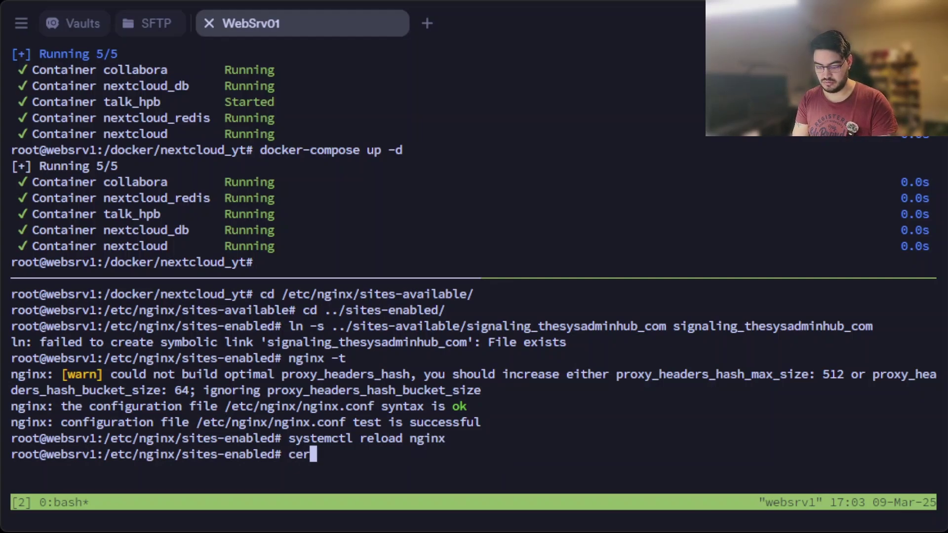
text(ttbot -)
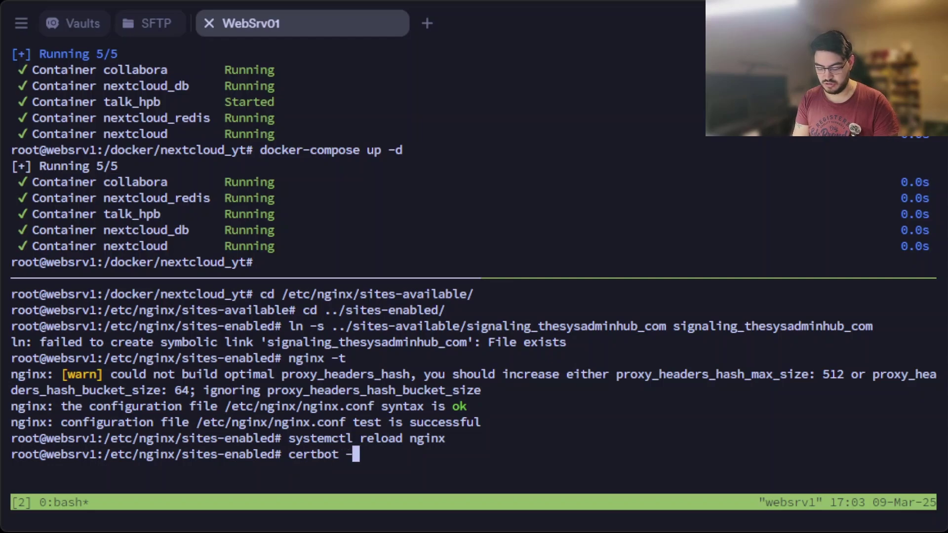
text(-n)
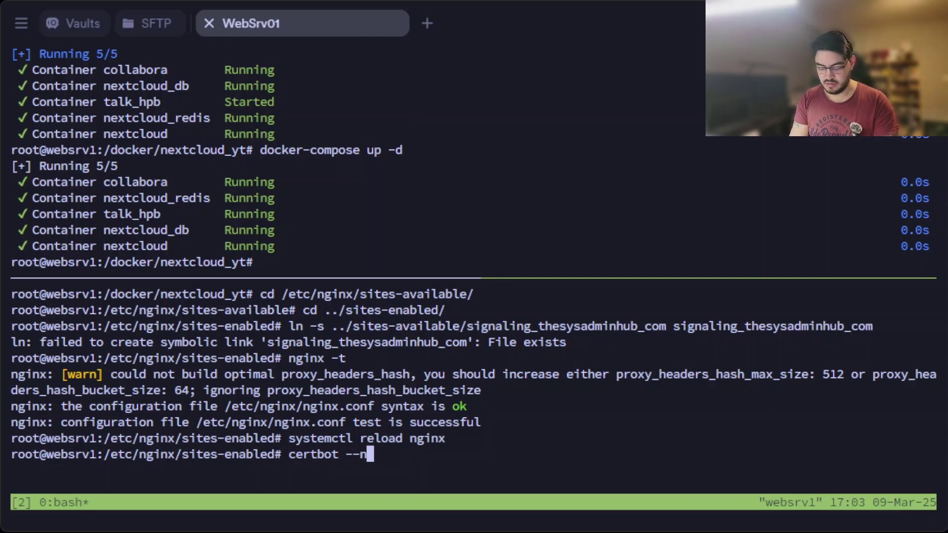
text(ginx -d)
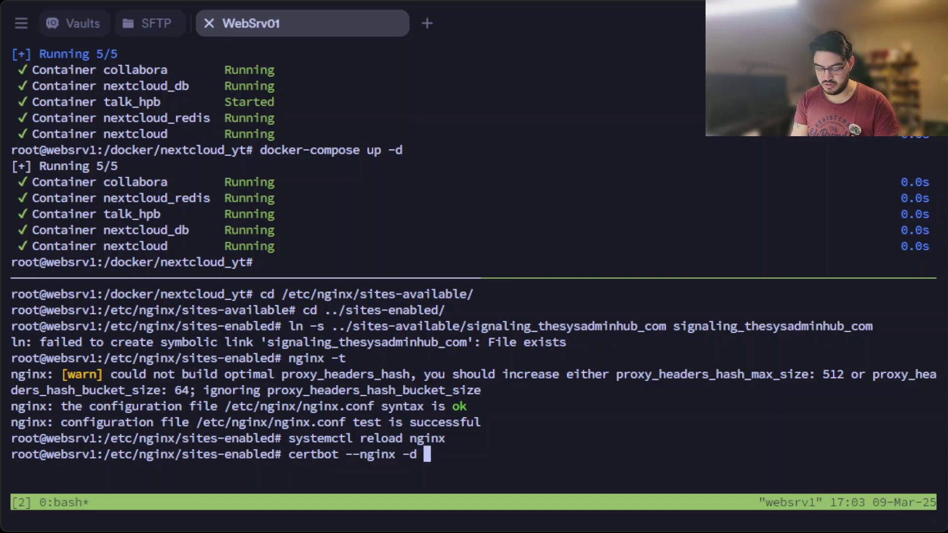
Run certbot --nginx for signaling.thesysadminhub.com and reinstall the existing certificate.
key(ctrl+shift+v)
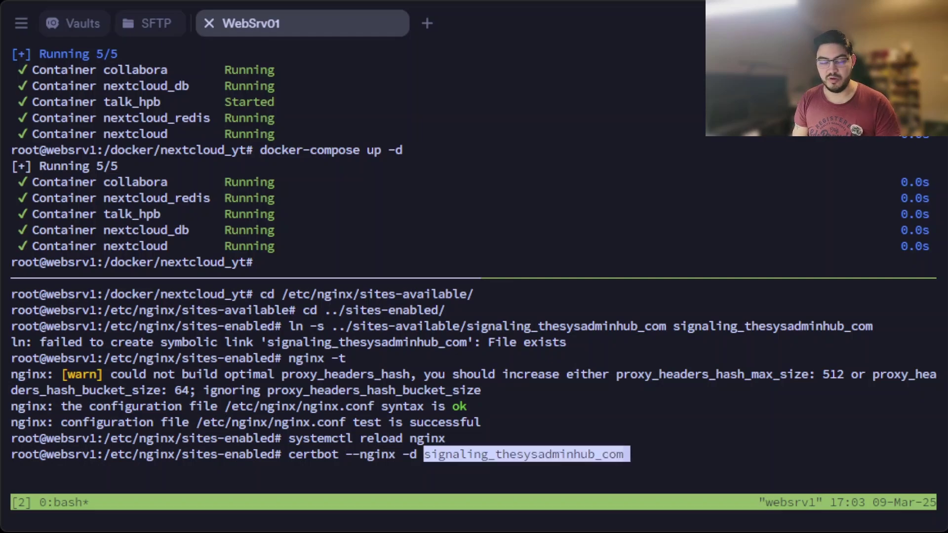
key(BackSpace)
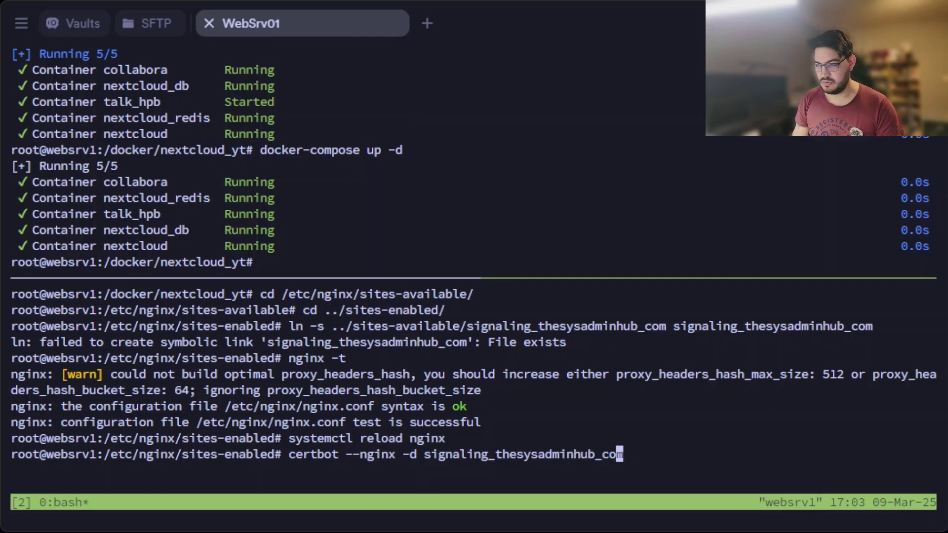
key(Left)
key(Left)
key(Left)
key(BackSpace)
text(.)
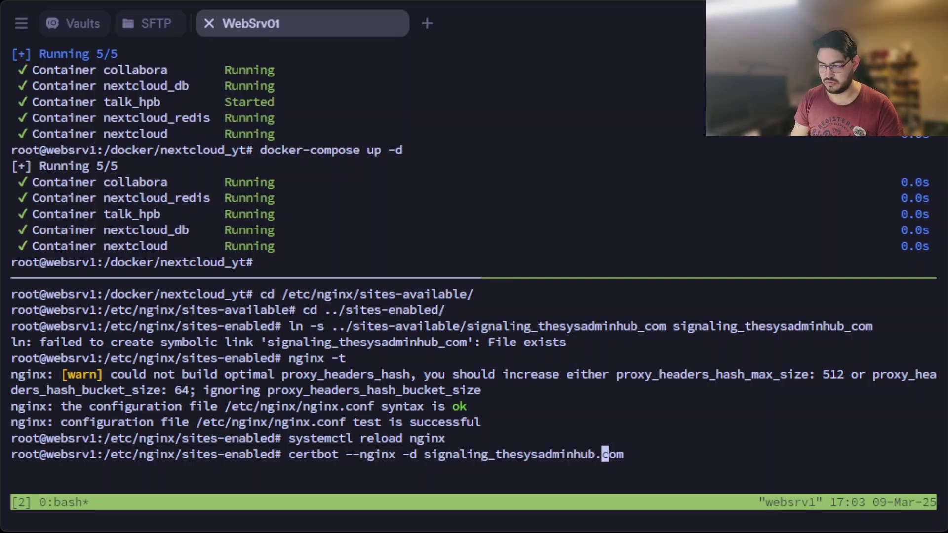
key(Left)
key(Left)
key(Left)
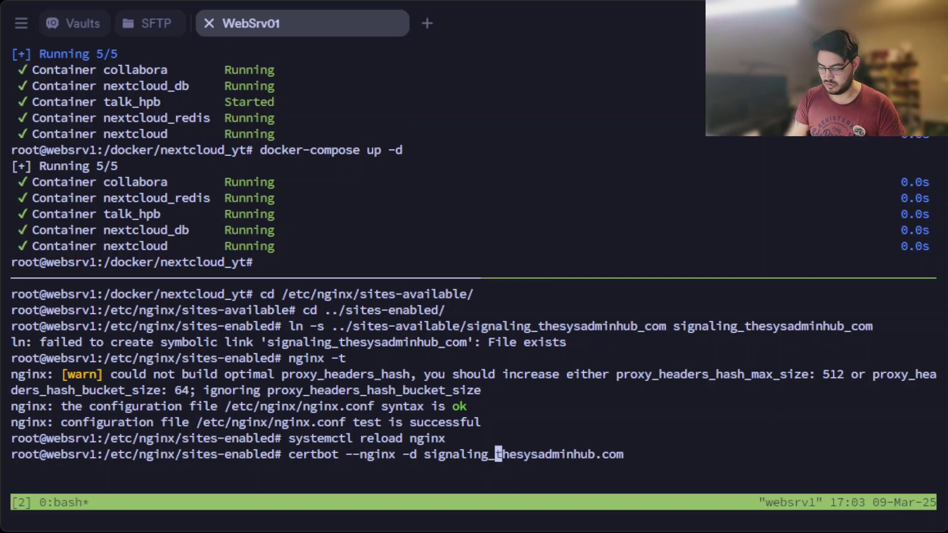
key(BackSpace)
text(.)
key(Return)
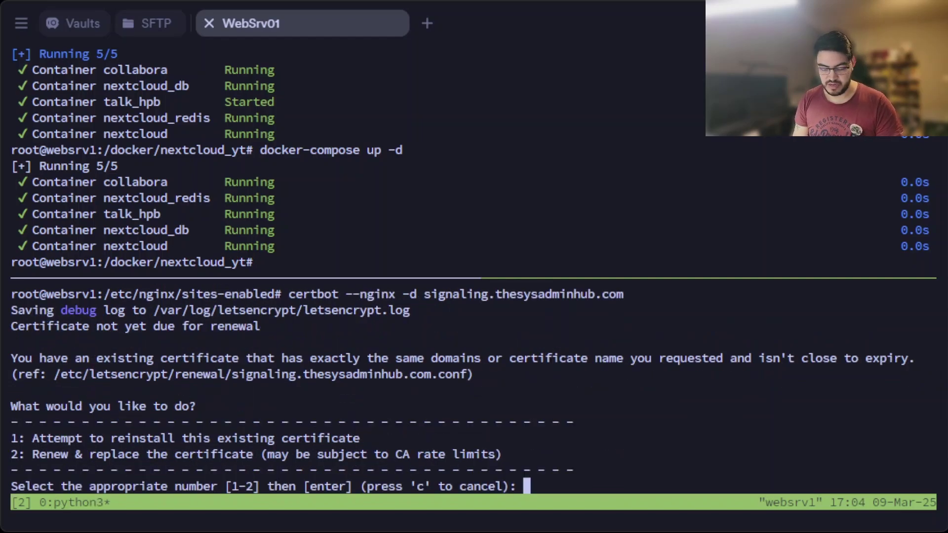
text(1)
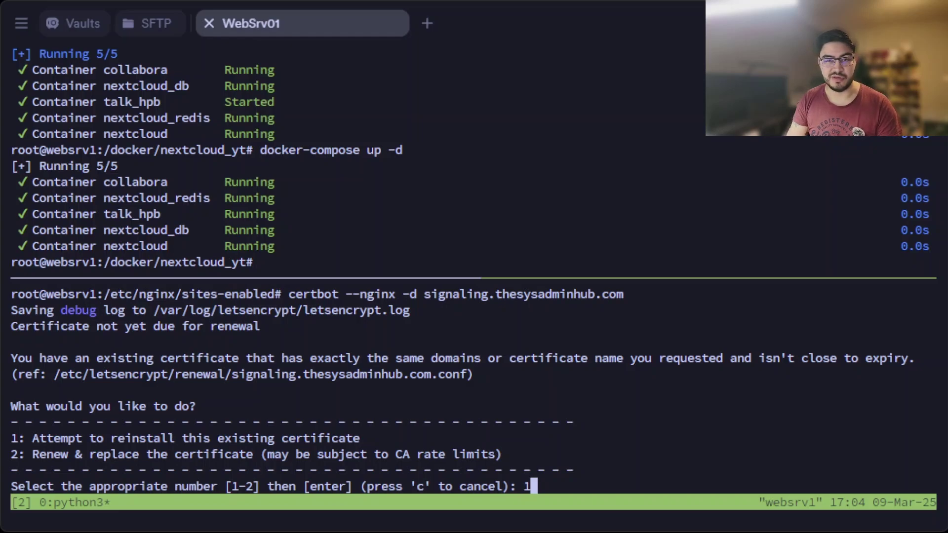
key(Return)
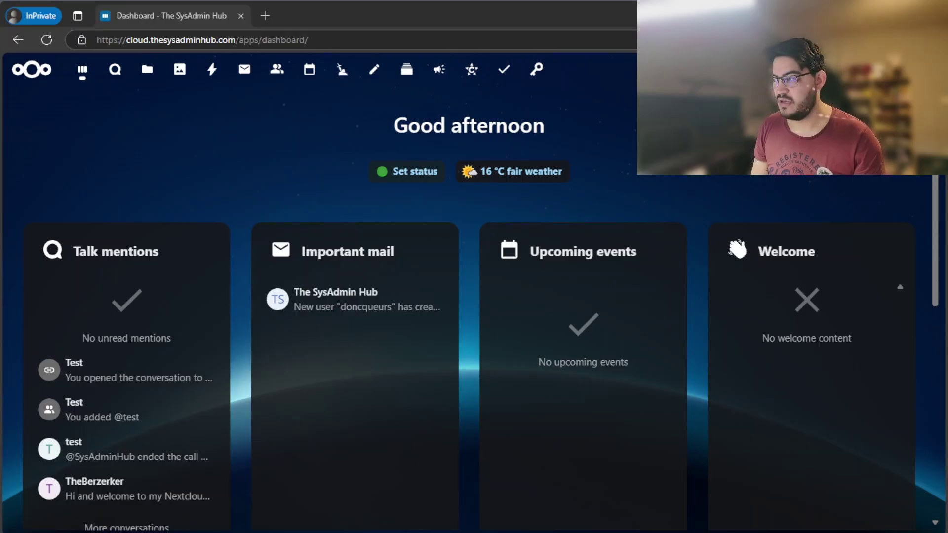
click(929, 69)
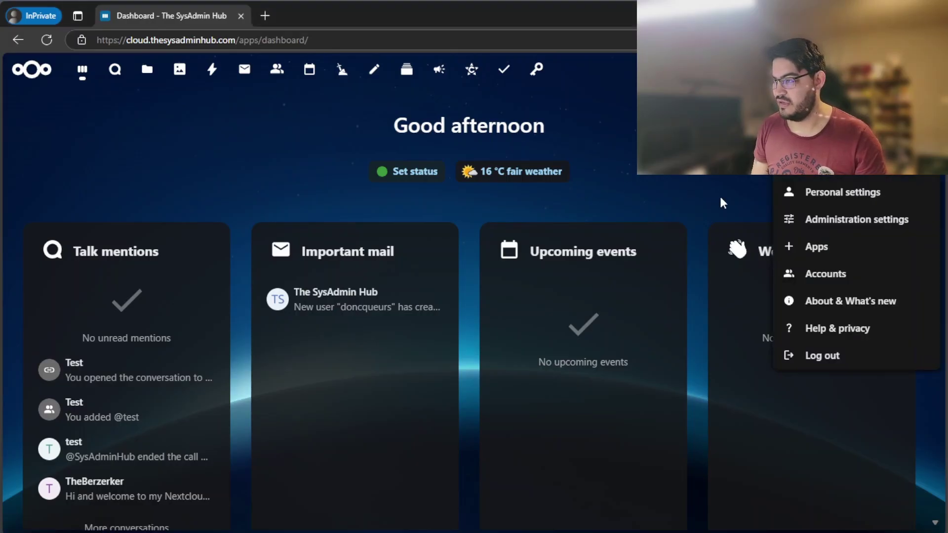
click(819, 222)
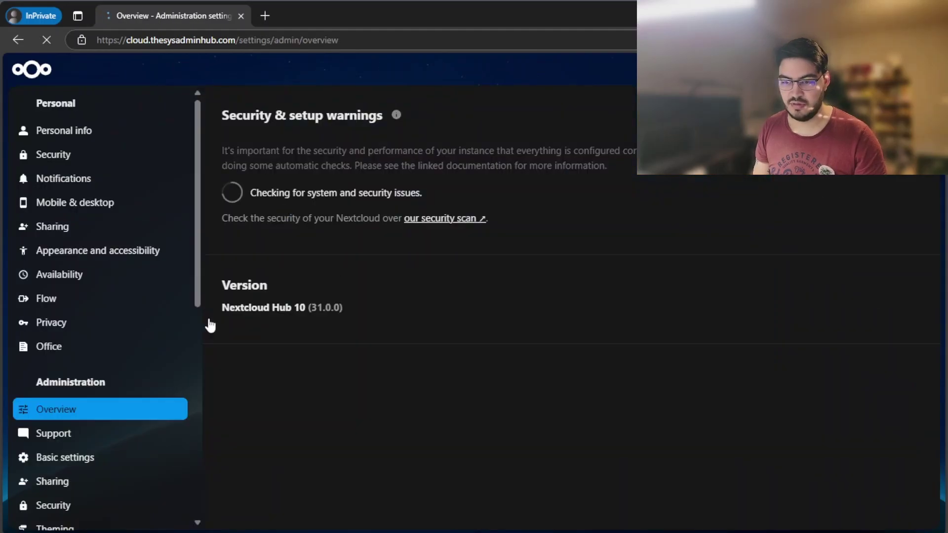
scroll(45, 349, down, 5)
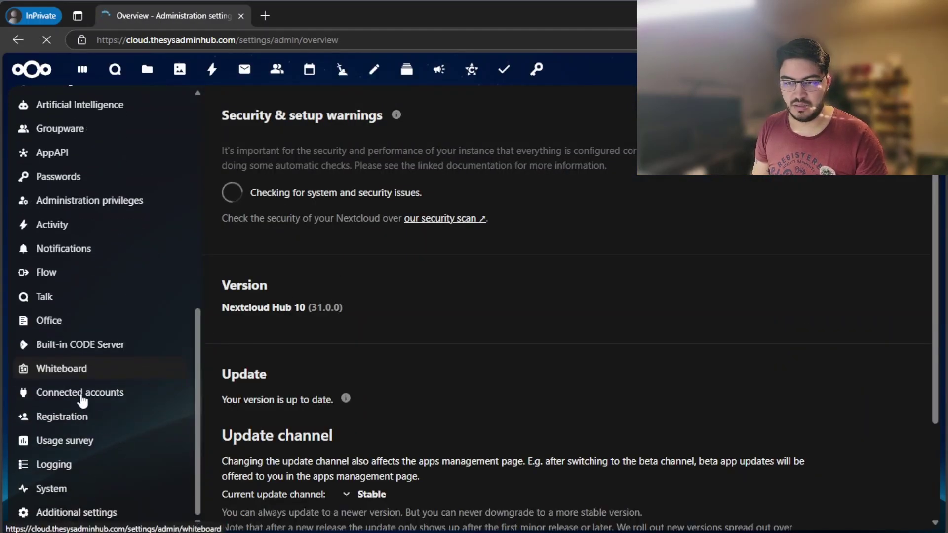
click(45, 296)
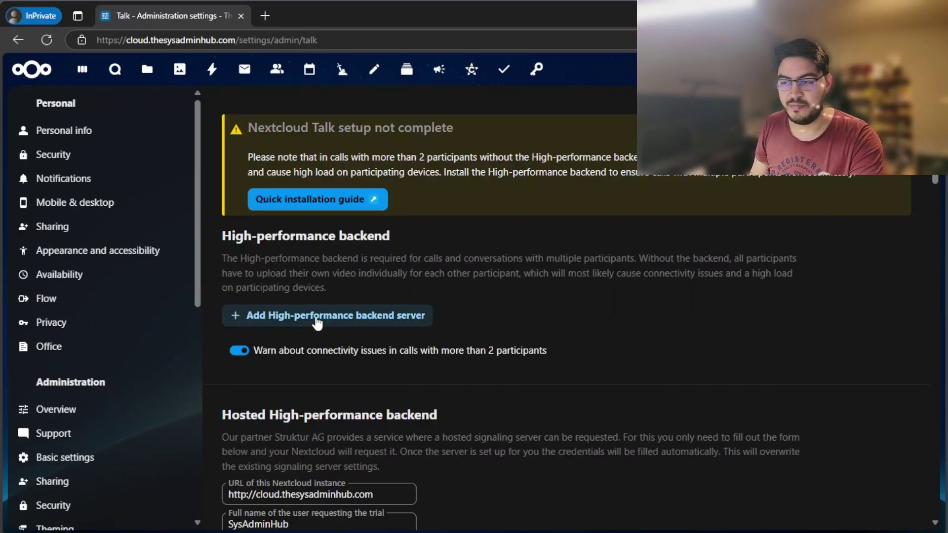
click(317, 322)
click(318, 199)
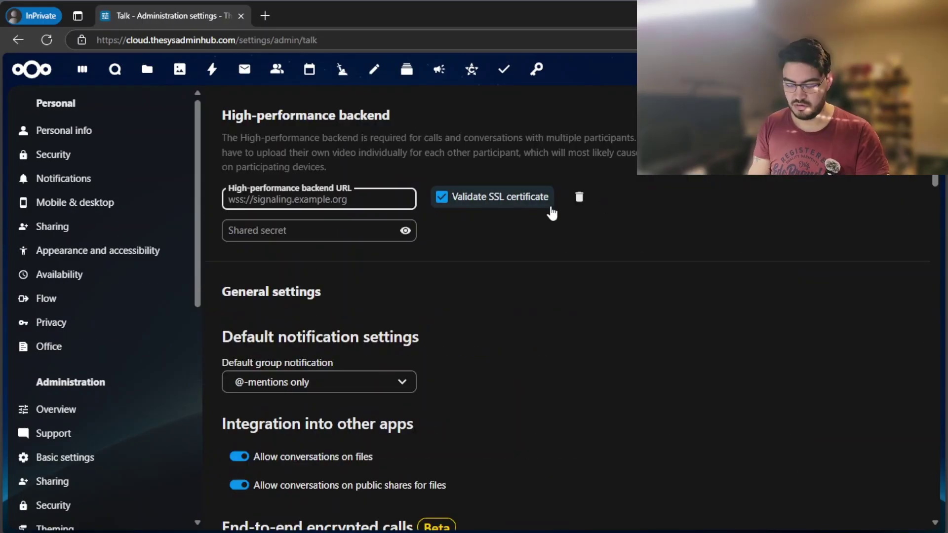
text(http)
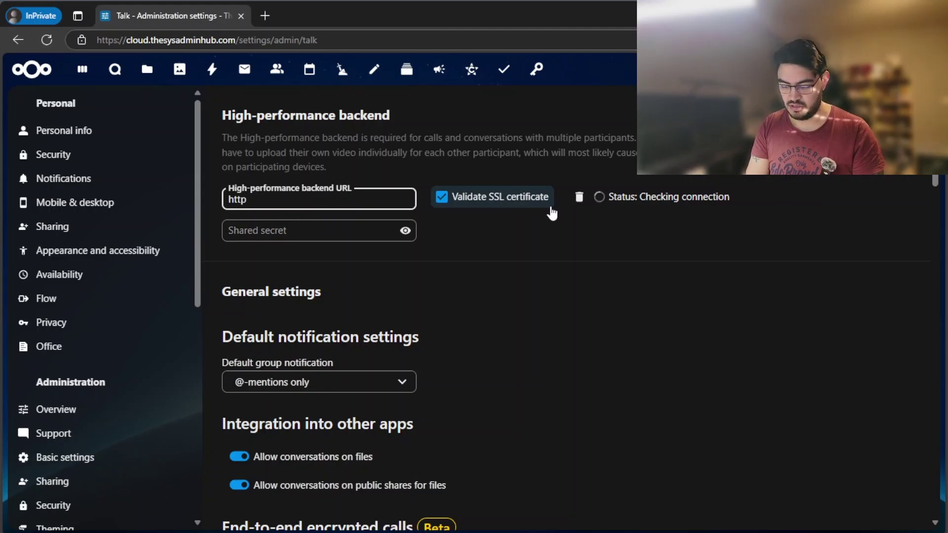
text(s://sig)
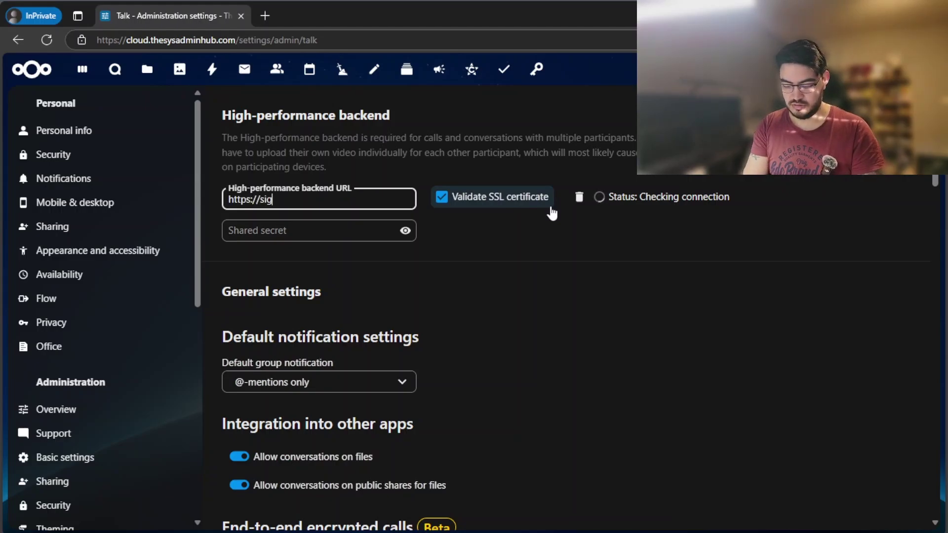
text(naling.the)
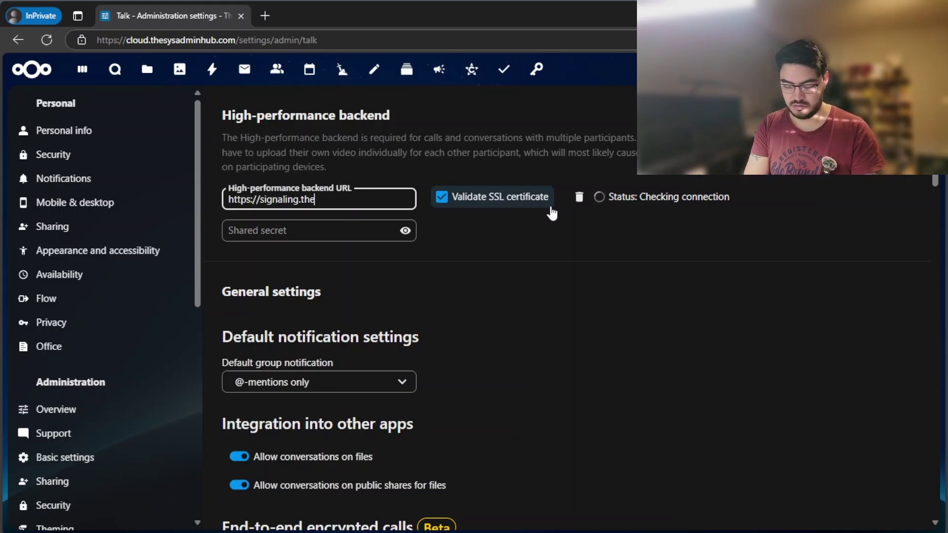
text(sys)
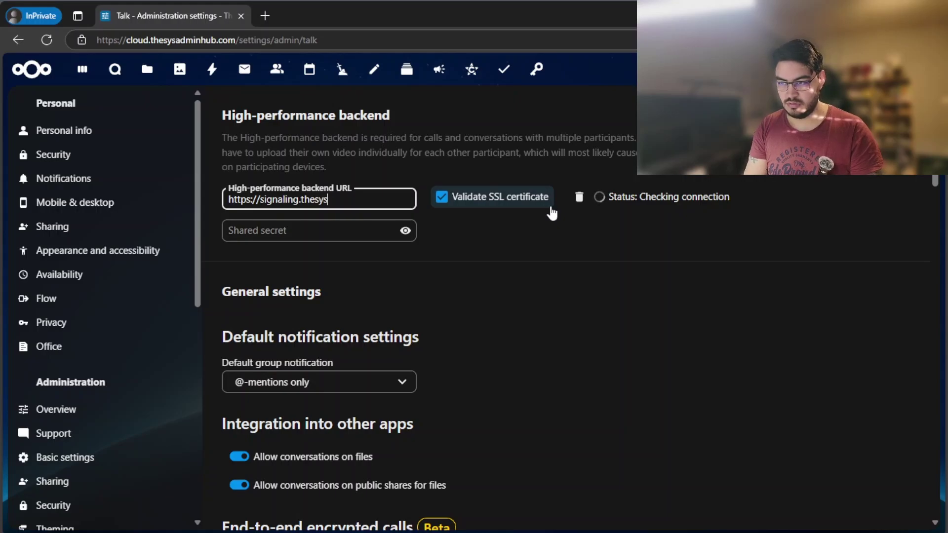
text(adminhub)
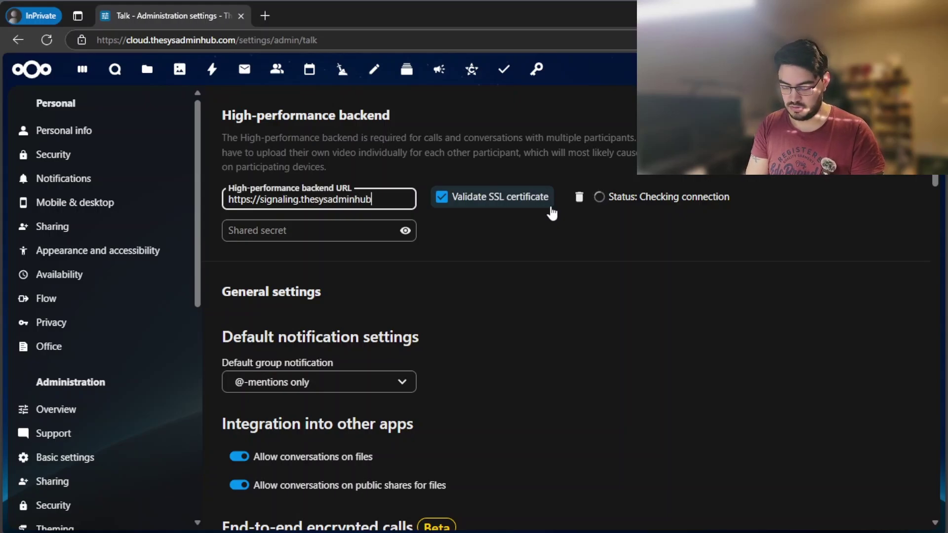
text(.com)
click(552, 212)
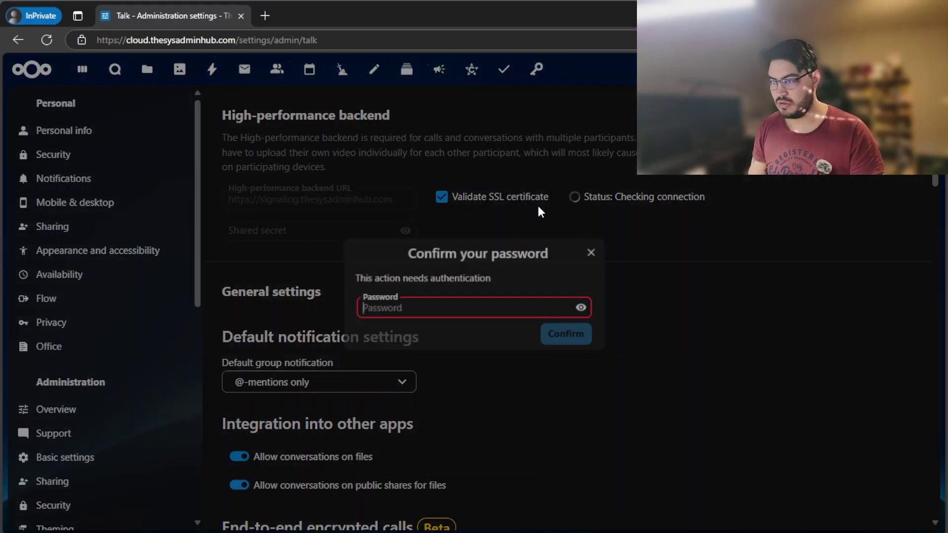
text(••••)
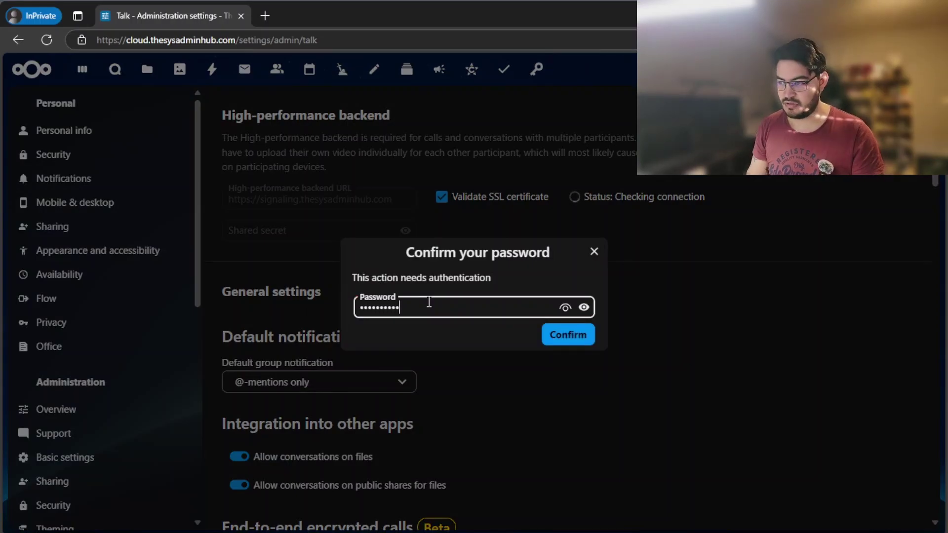
click(568, 335)
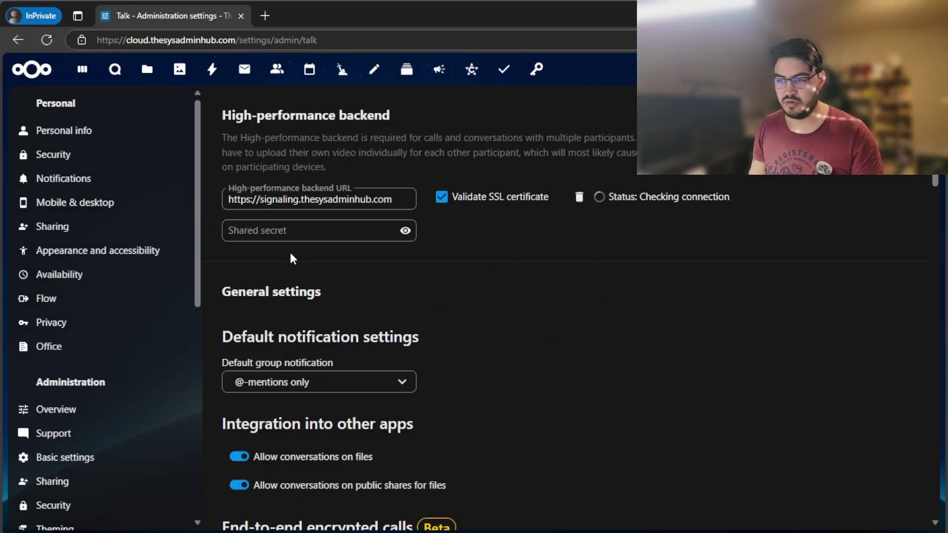
Paste the signaling shared secret and confirm the backend reports running version 2.0.2~docker.
click(277, 317)
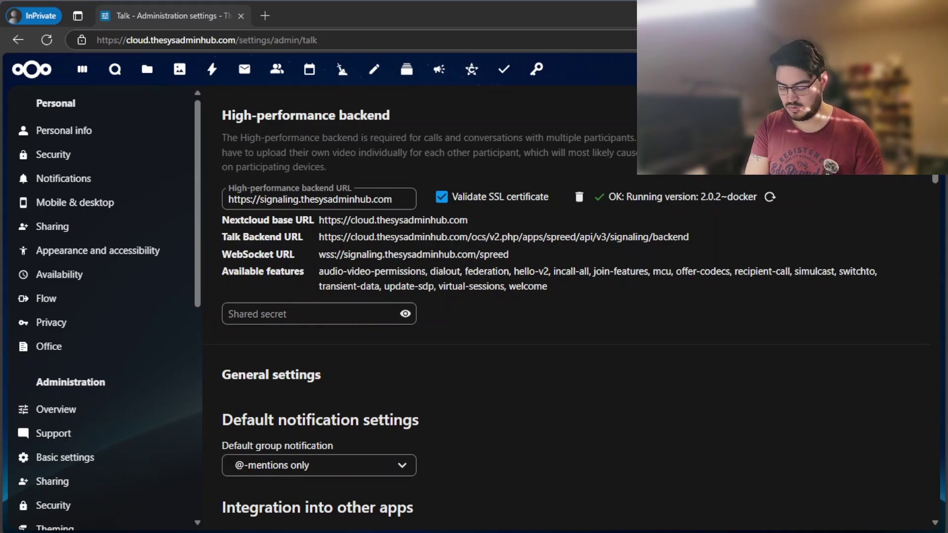
click(333, 313)
key(ctrl+v)
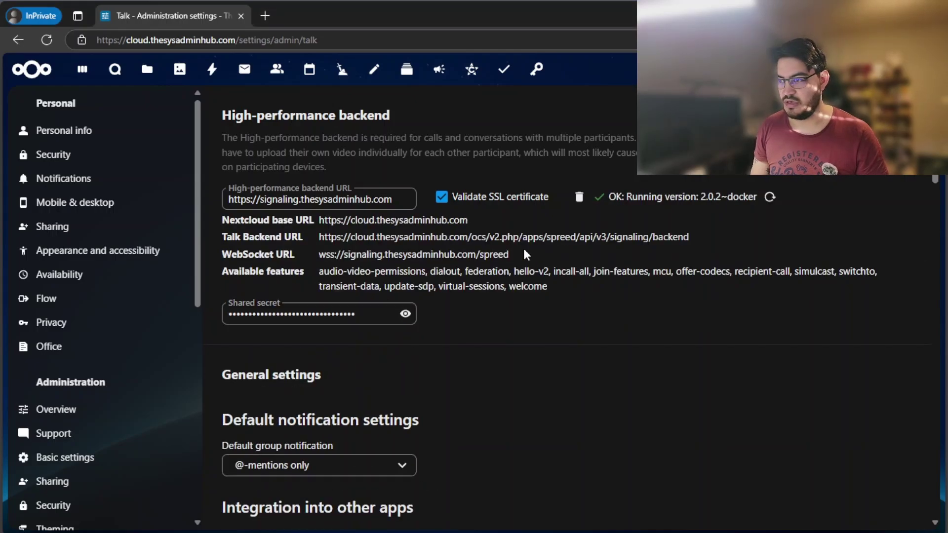
drag(609, 196, 656, 196)
click(657, 197)
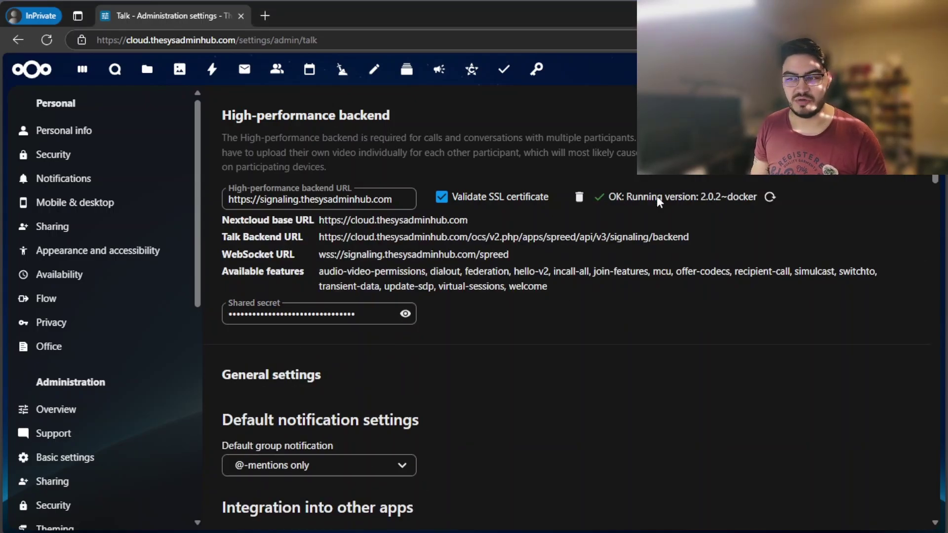
scroll(552, 343, down, 5)
scroll(537, 335, down, 4)
scroll(488, 275, down, 4)
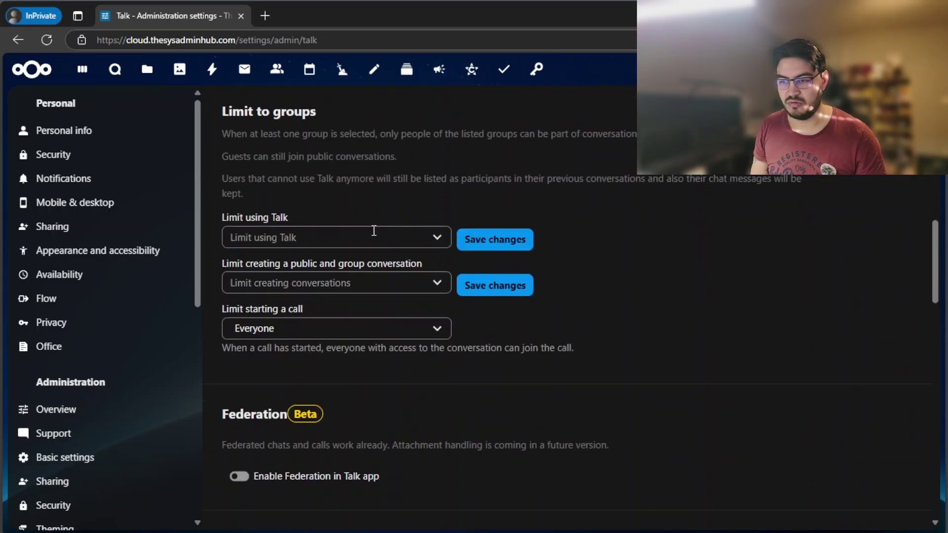
scroll(462, 294, down, 4)
scroll(444, 303, down, 2)
scroll(428, 309, down, 3)
scroll(513, 273, down, 1)
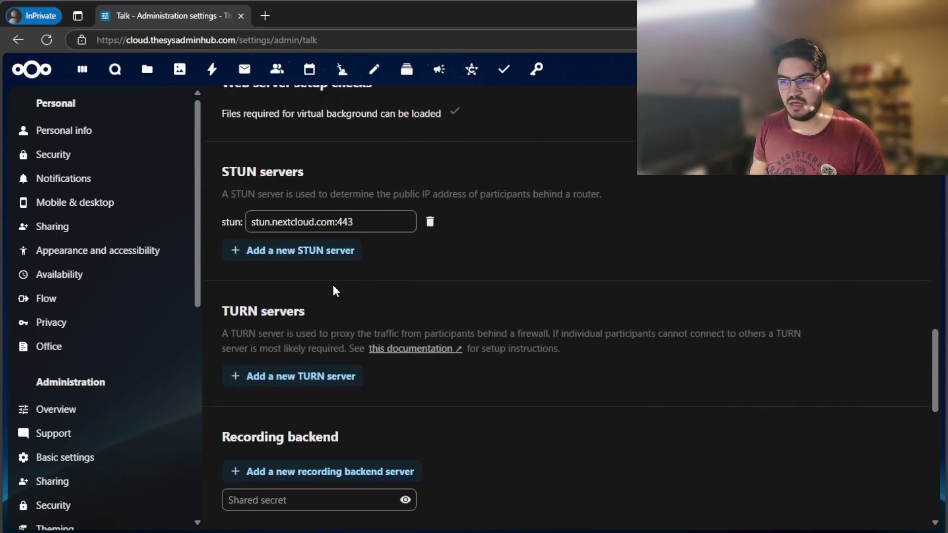
Add cloud.thesysadminhub.com:3478 as a new STUN server and copy the stun.nextcloud.com:443 address.
click(300, 250)
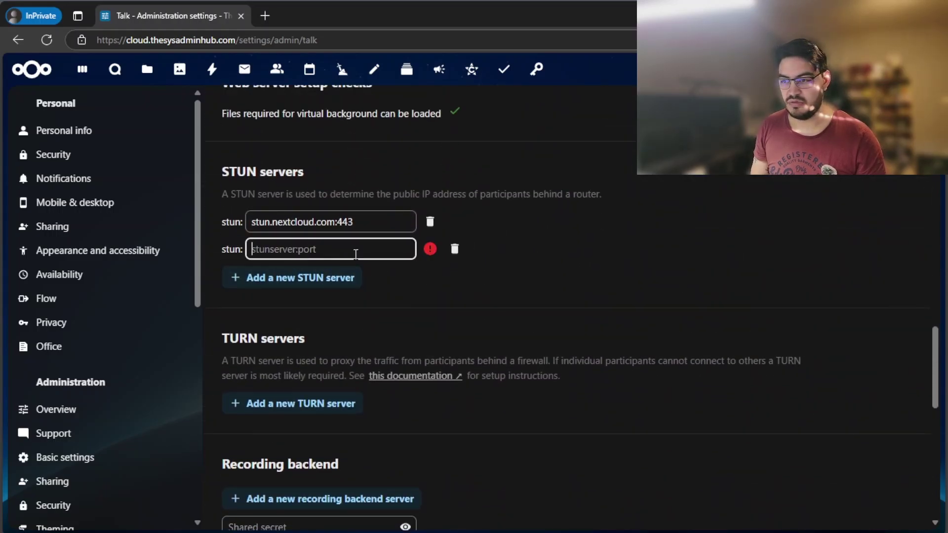
text(cloud.thesysadminhub.com:)
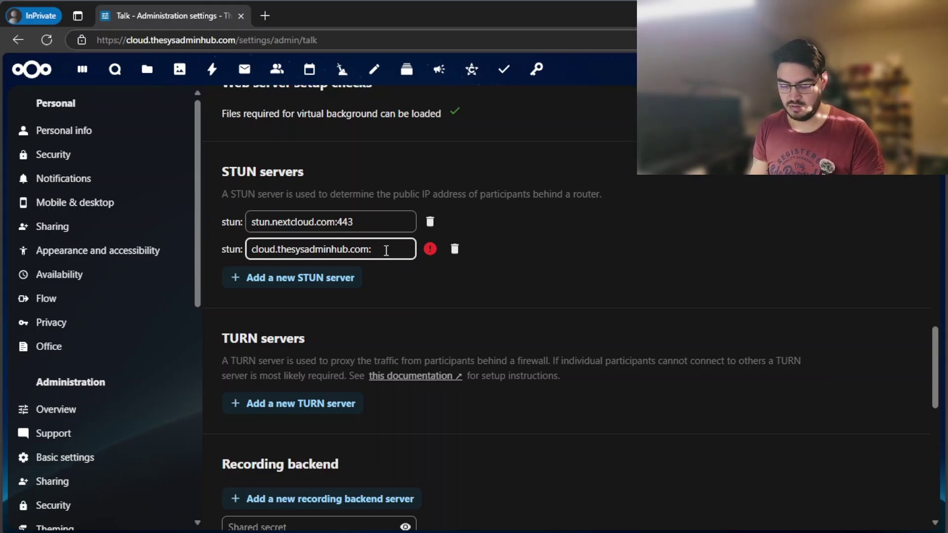
text(3478)
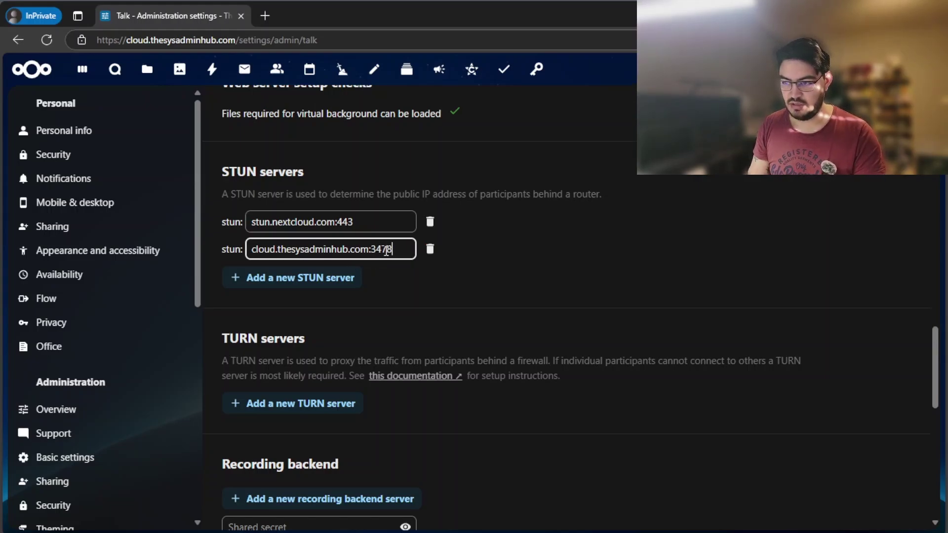
click(739, 194)
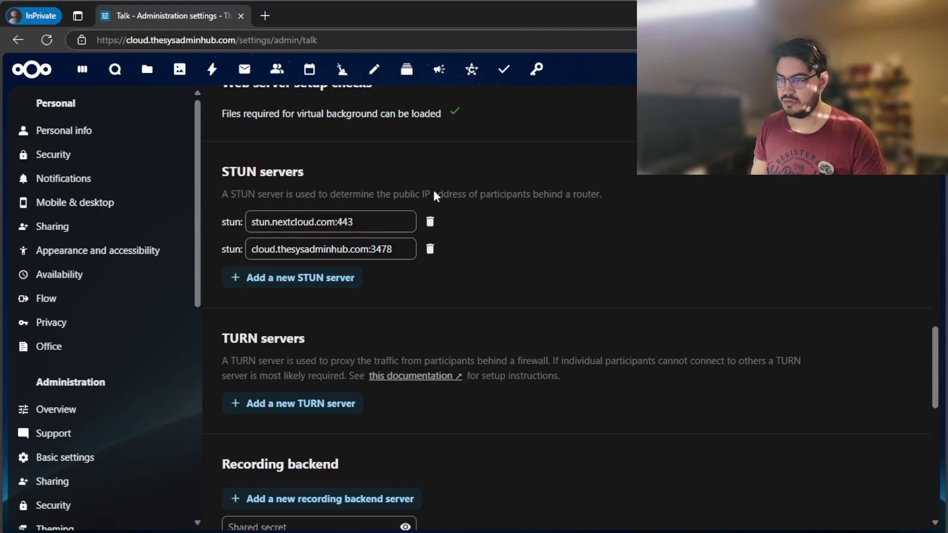
drag(354, 222, 234, 228)
key(ctrl+c)
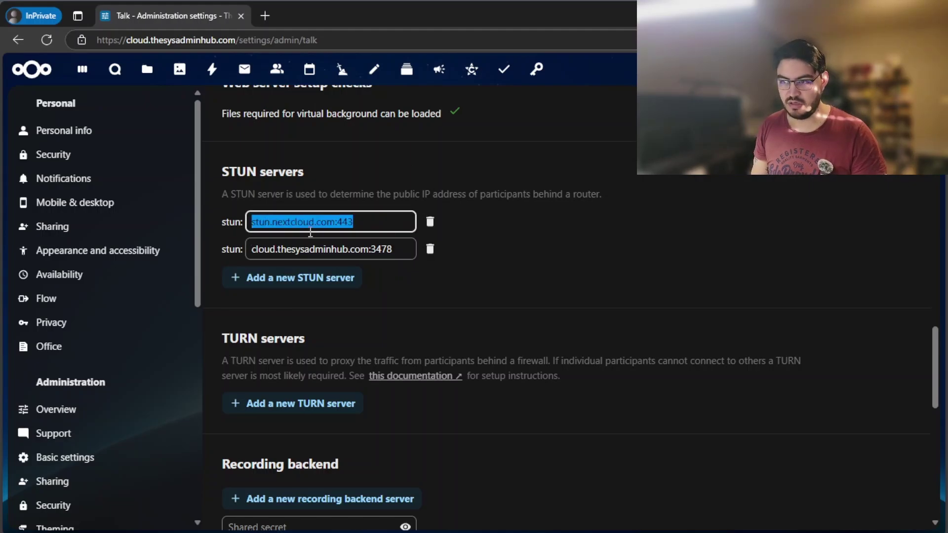
Remove stun.nextcloud.com:443 and re-add it below the custom STUN server.
click(429, 222)
click(326, 252)
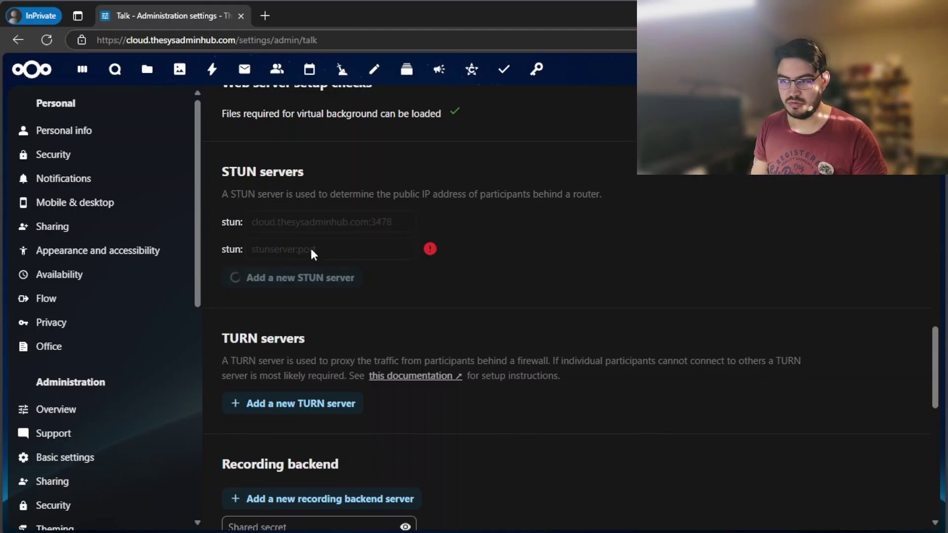
key(ctrl+v)
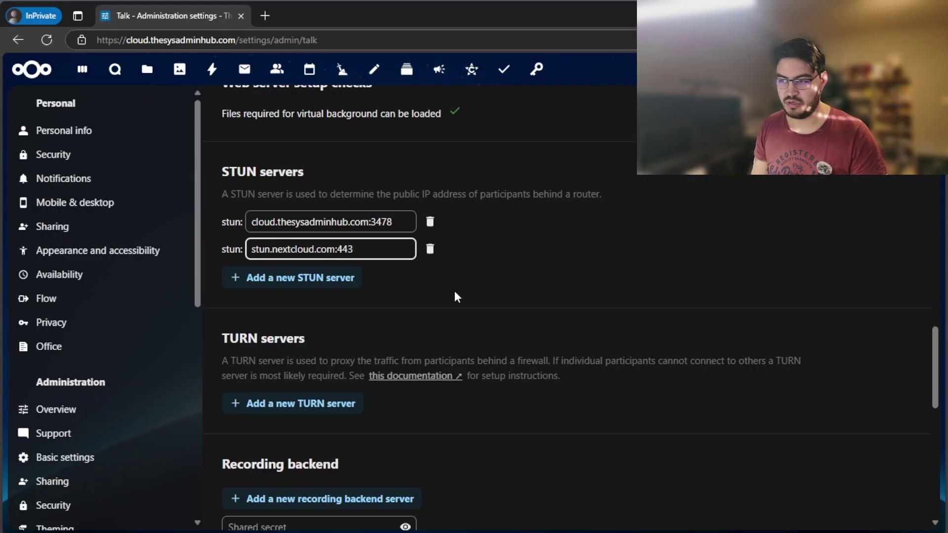
click(454, 294)
double_click(292, 221)
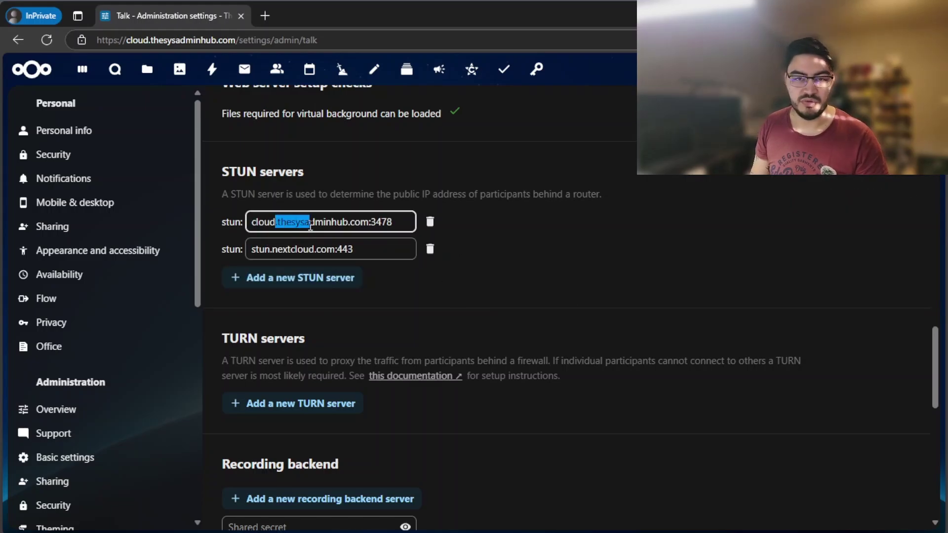
drag(289, 252, 297, 252)
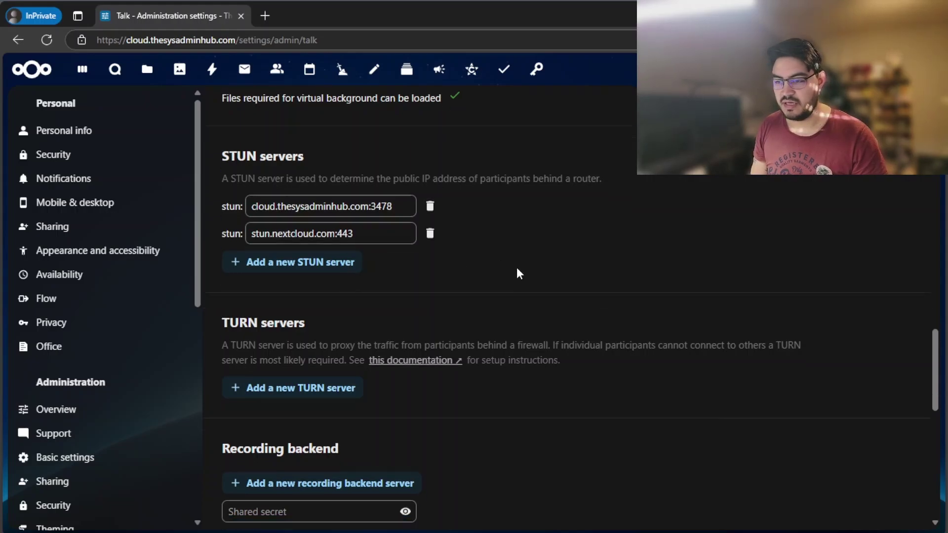
scroll(511, 271, down, 2)
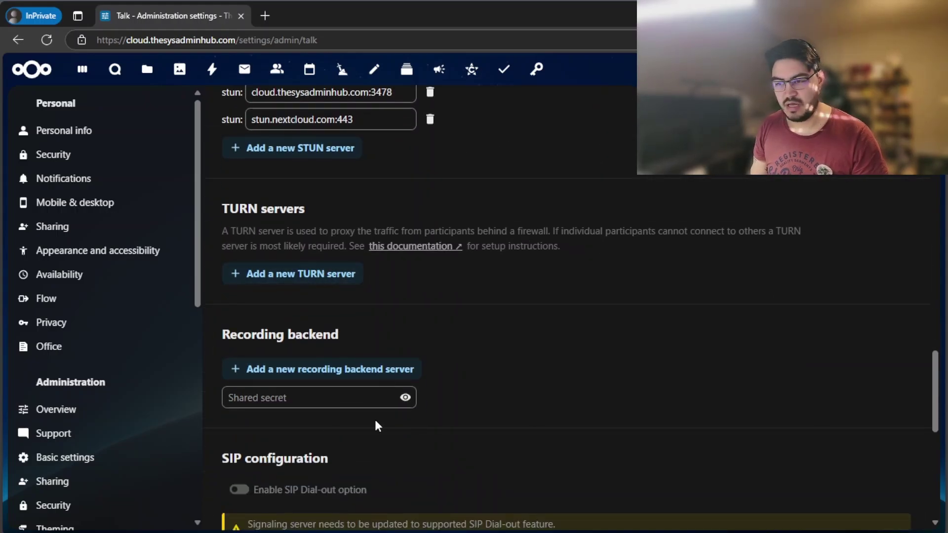
Add a TURN server with URL cloud.thesysadminhub.com:3478 and paste in its secret.
click(252, 280)
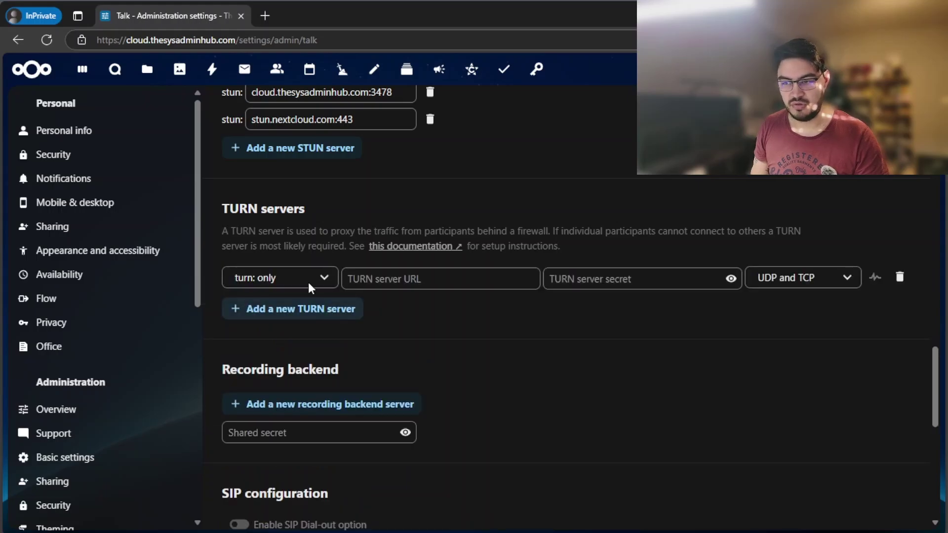
click(378, 282)
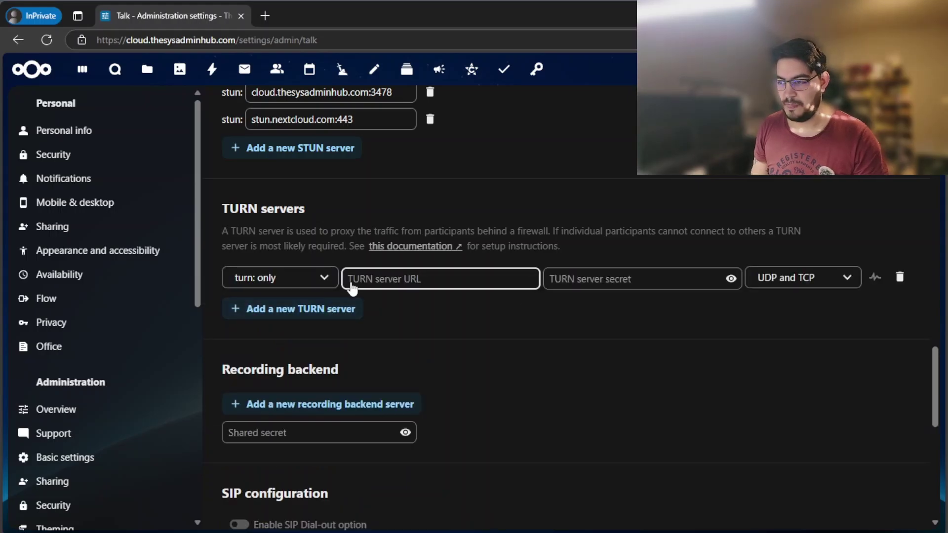
click(377, 281)
drag(391, 95, 268, 196)
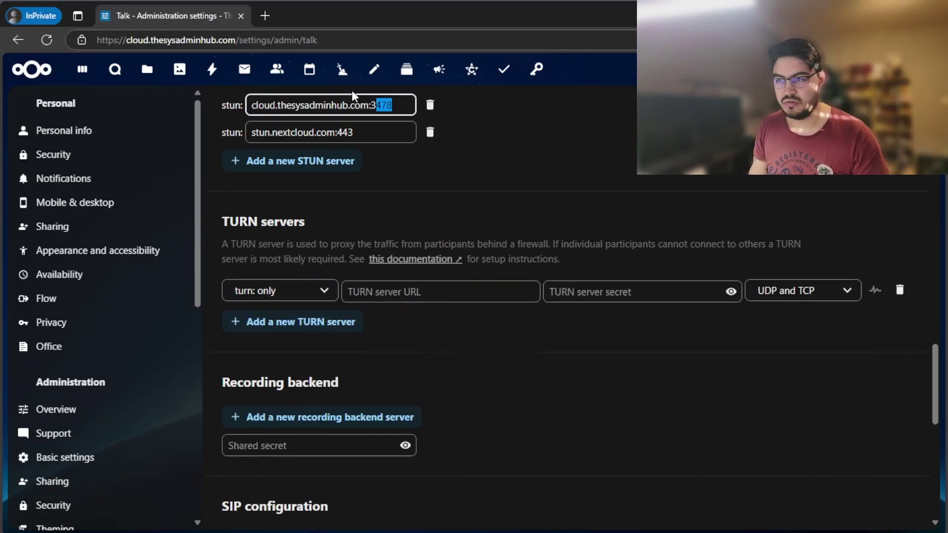
scroll(352, 90, up, 2)
key(ctrl+c)
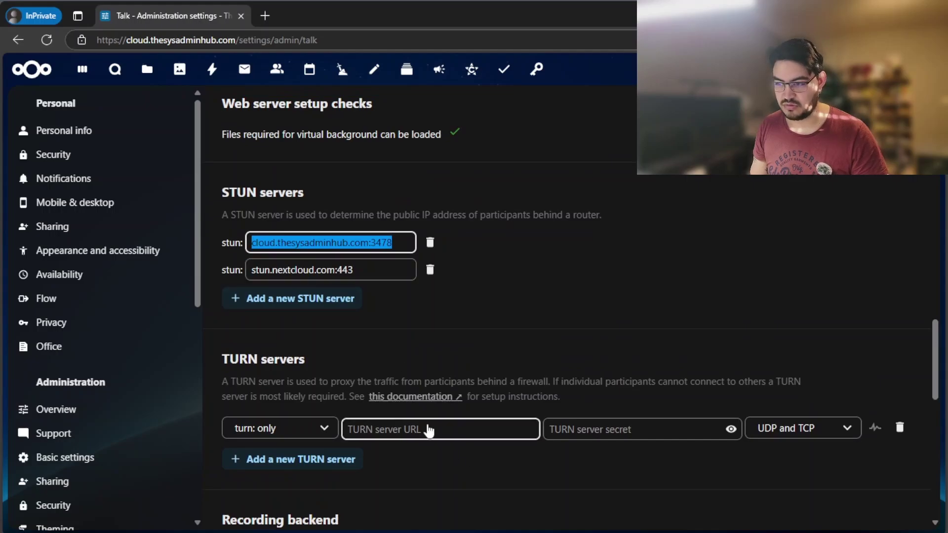
click(440, 428)
key(ctrl+v)
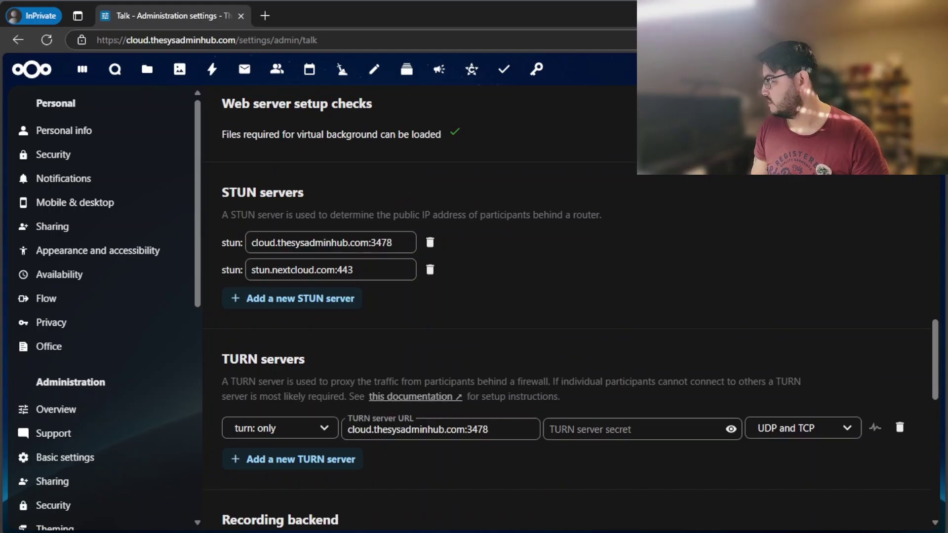
click(598, 429)
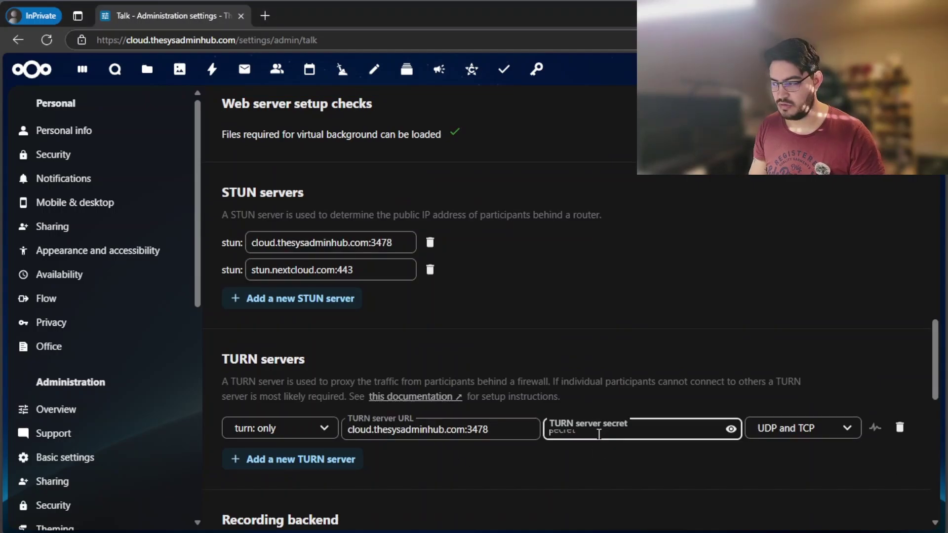
key(ctrl+v)
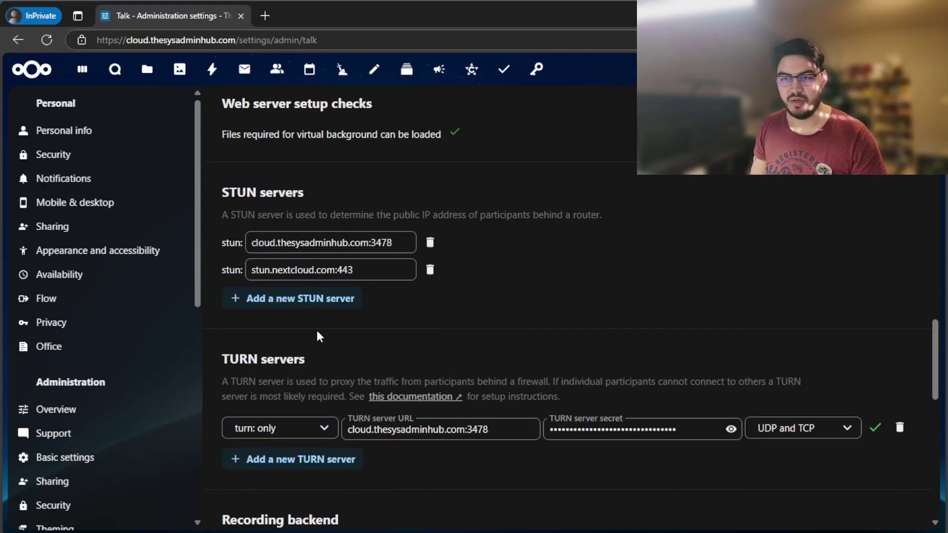
Open the Administration Overview page from the left sidebar.
click(56, 409)
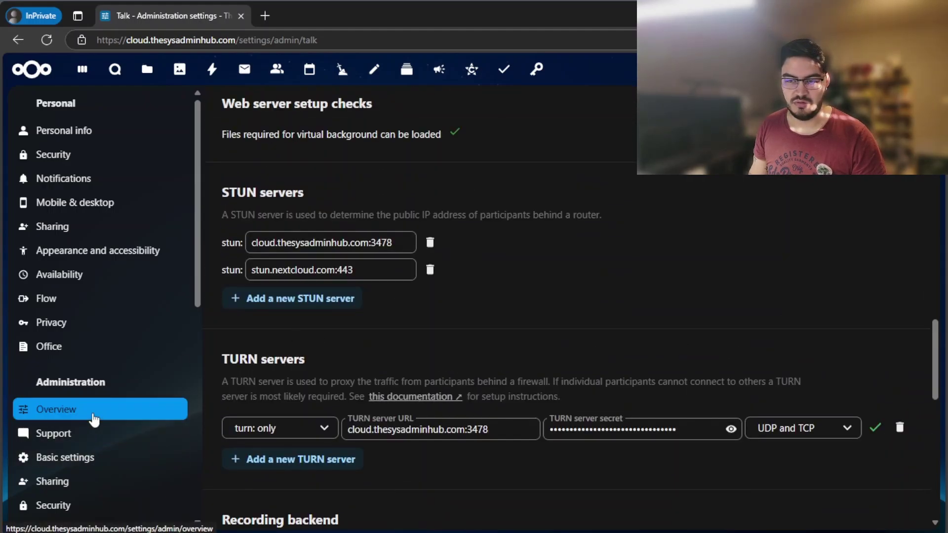